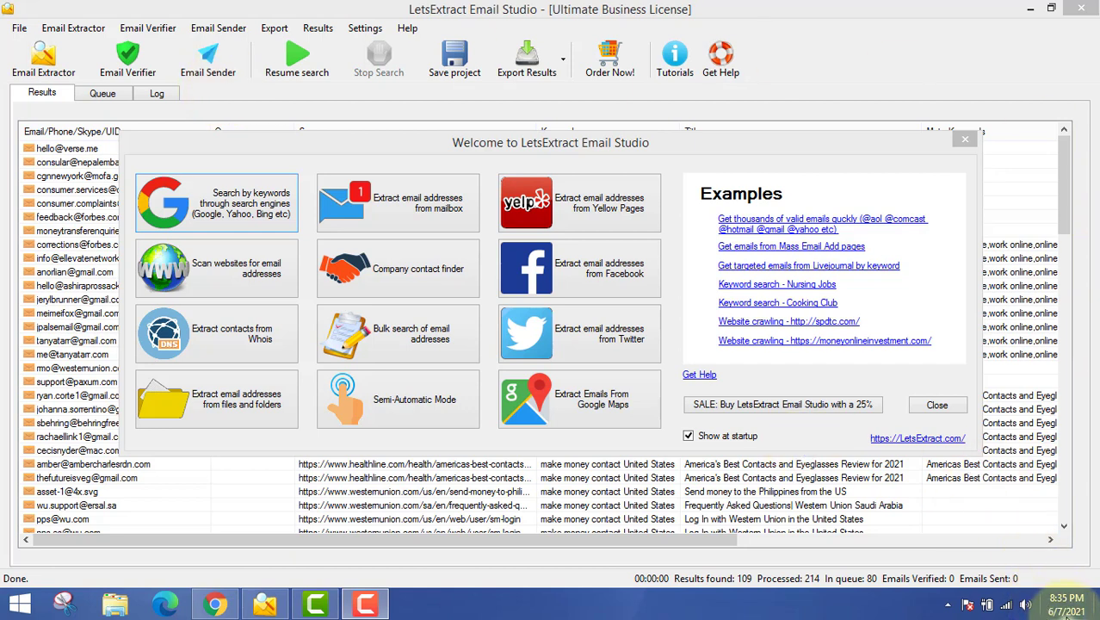
mouse_move(1067, 613)
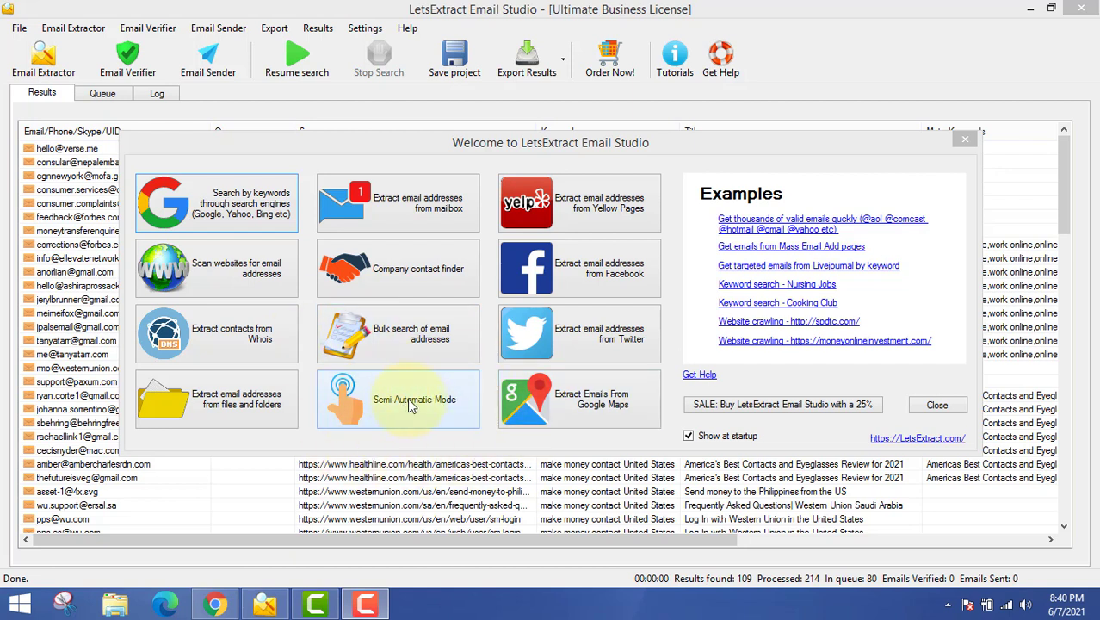
mouse_move(368, 146)
left_mouse_down()
mouse_move(409, 133)
mouse_move(409, 205)
mouse_move(362, 184)
mouse_move(388, 143)
left_mouse_up()
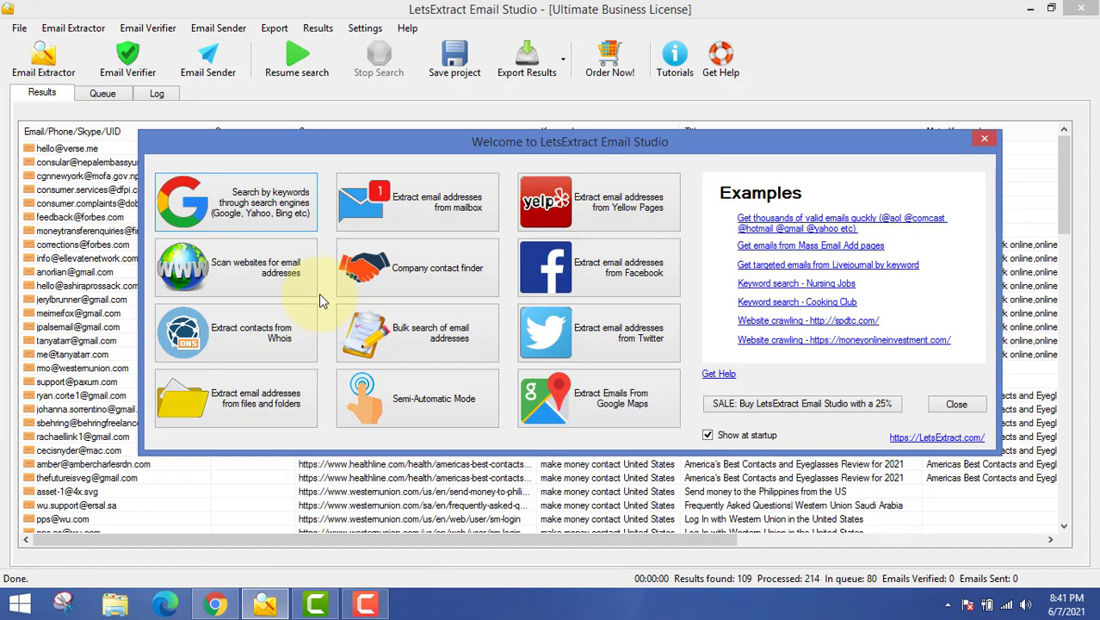
left_click_drag(299, 145, 339, 182)
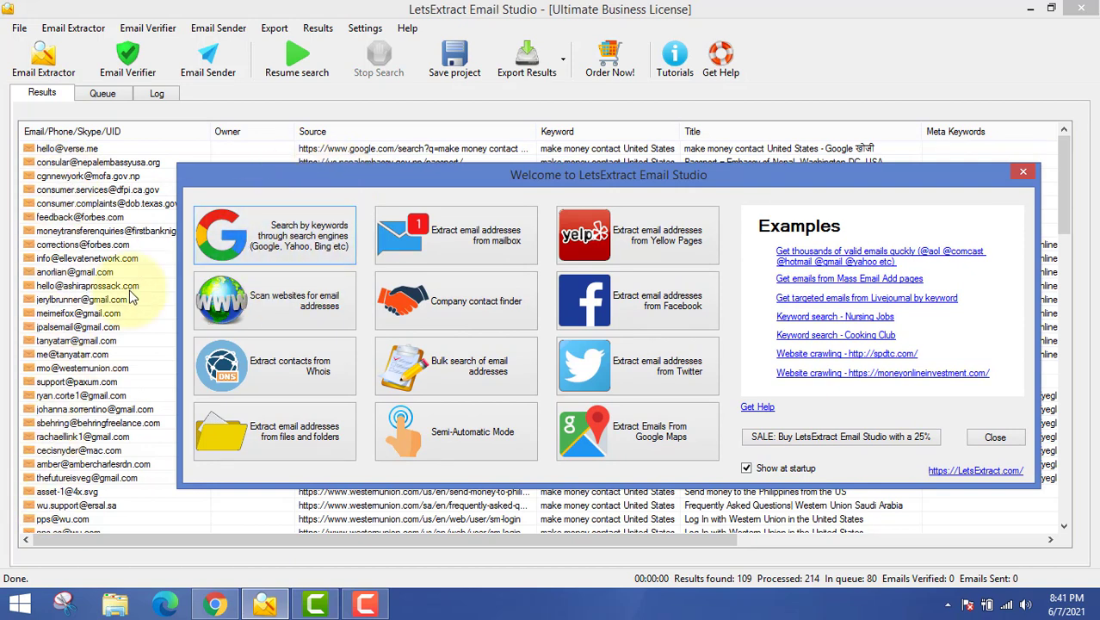
left_click_drag(404, 179, 400, 179)
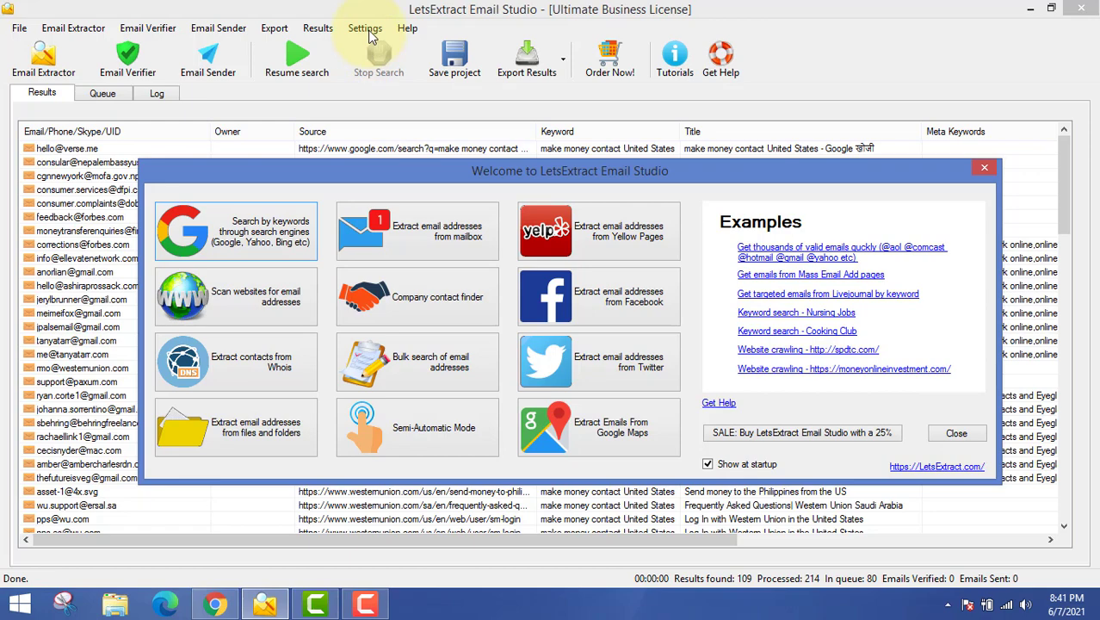
Close the welcome window and remove all previously extracted entries from the results list
left_click(983, 168)
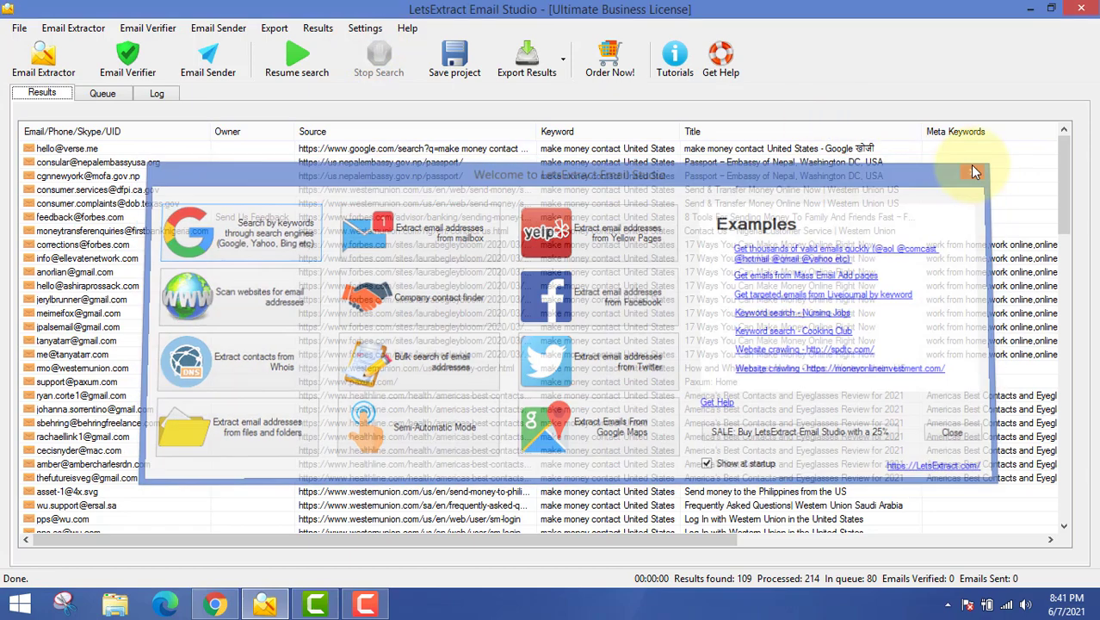
left_click(318, 29)
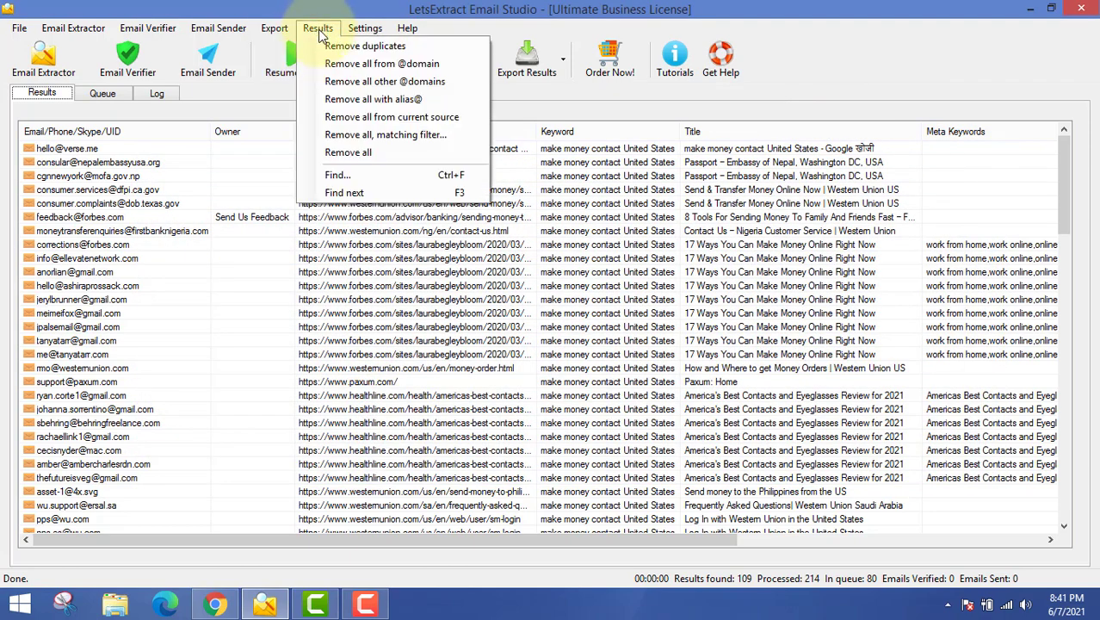
left_click(353, 152)
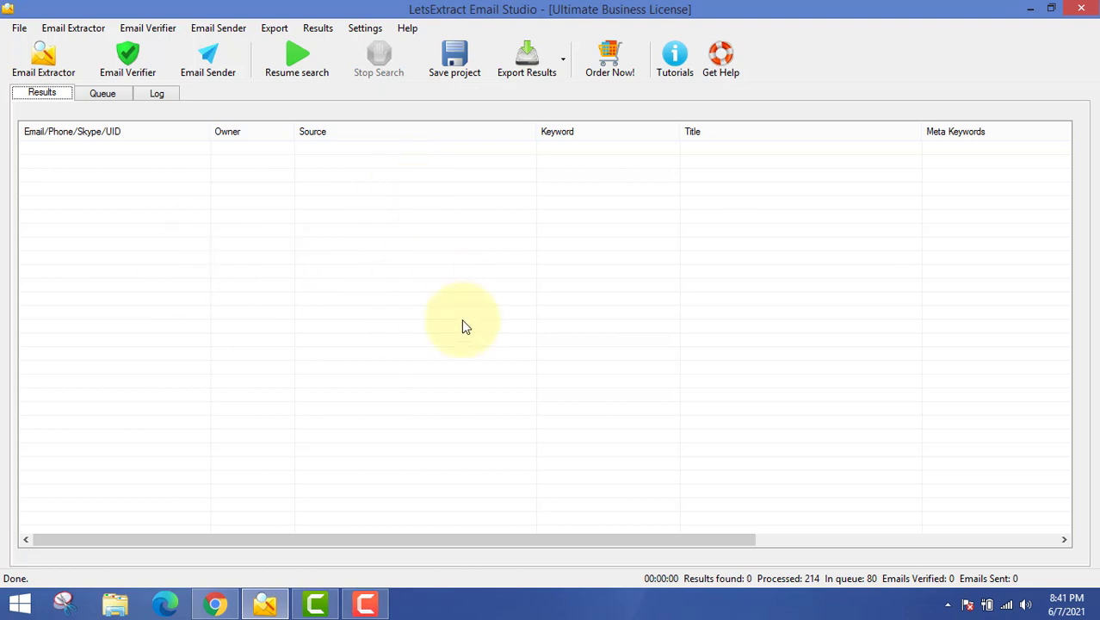
Start a new email extraction using the search by keywords through search engines
left_click(47, 69)
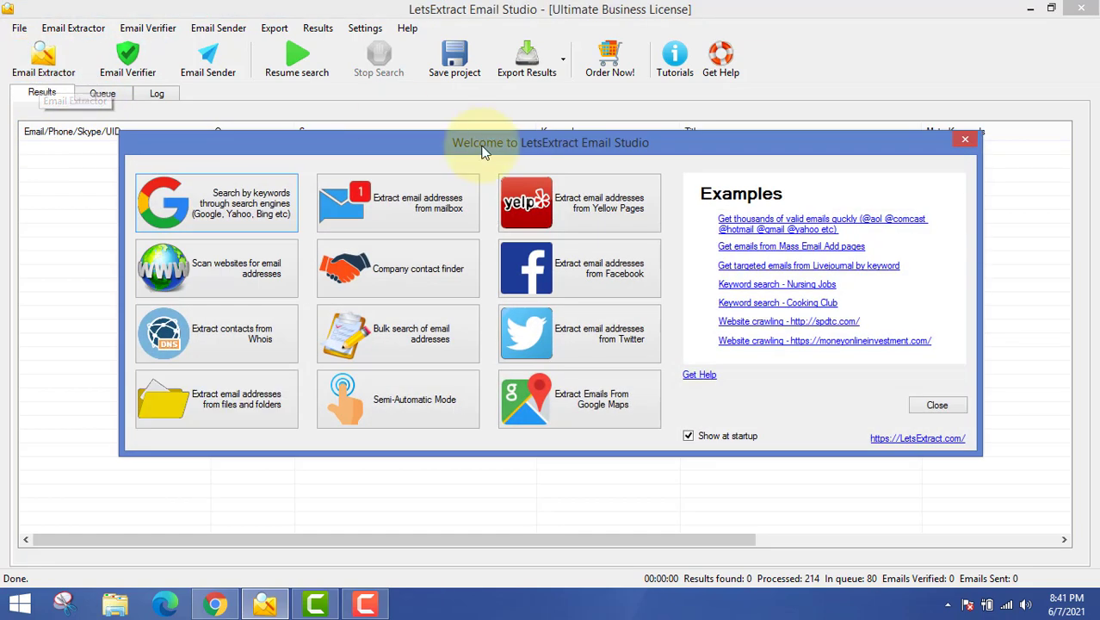
left_click_drag(485, 151, 522, 159)
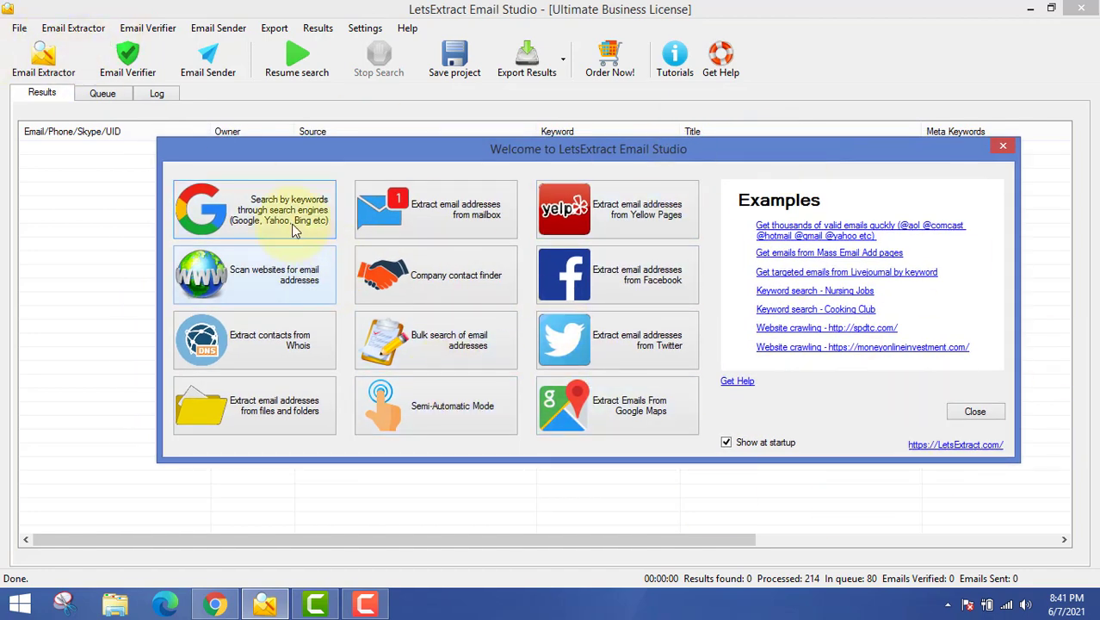
left_click(215, 222)
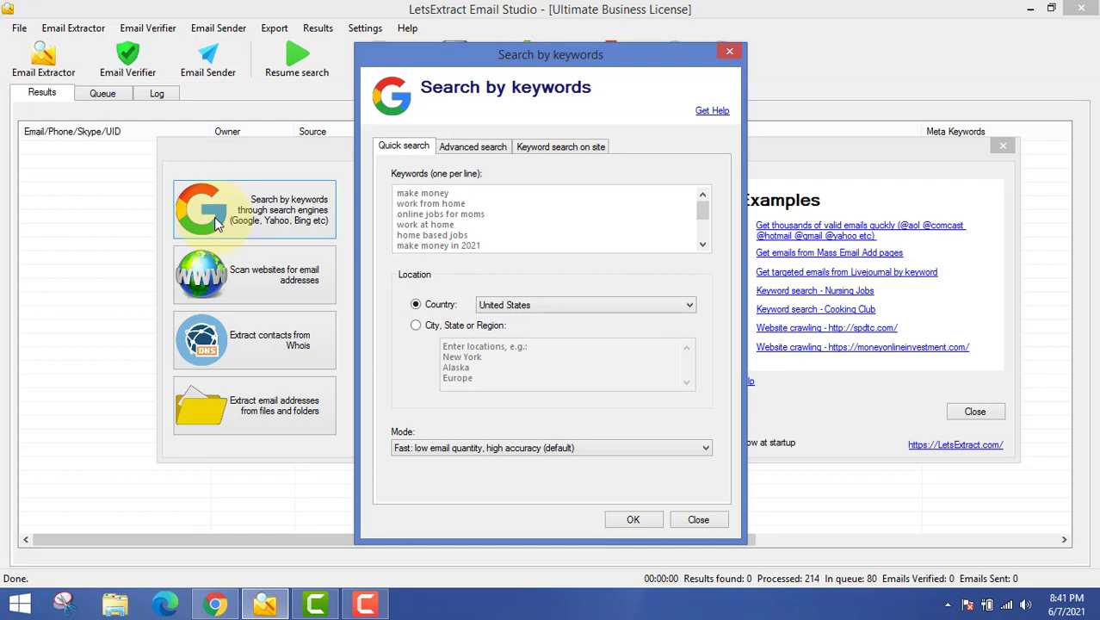
Examine the full list of keywords entered for the quick search, from "make money" to "work from home jobs for single moms"
left_click(521, 204)
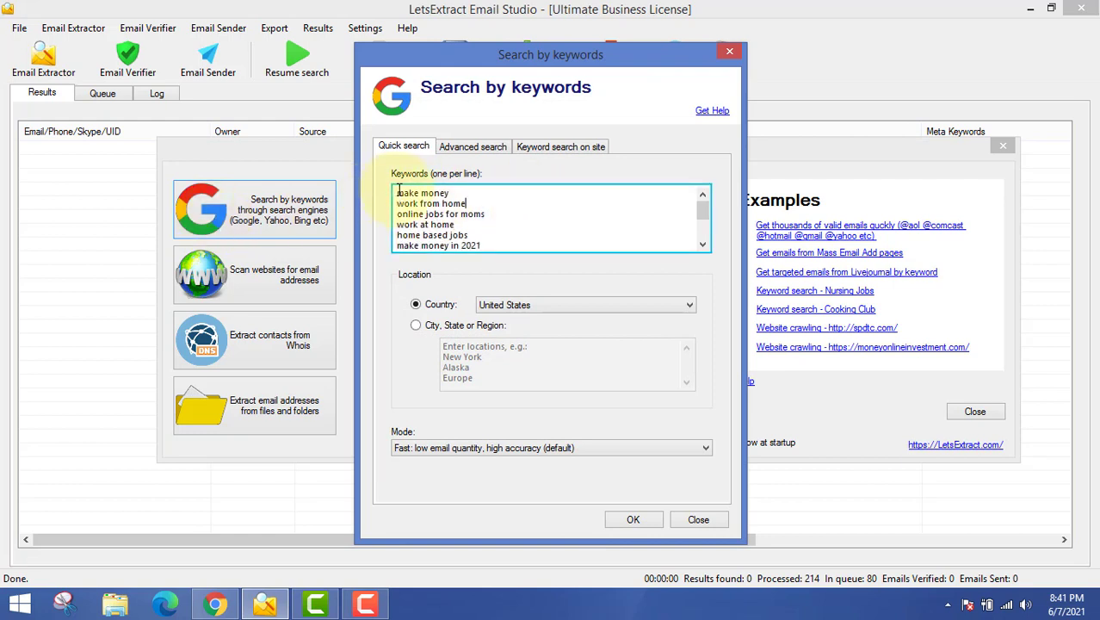
left_click_drag(398, 190, 503, 258)
left_click(584, 236)
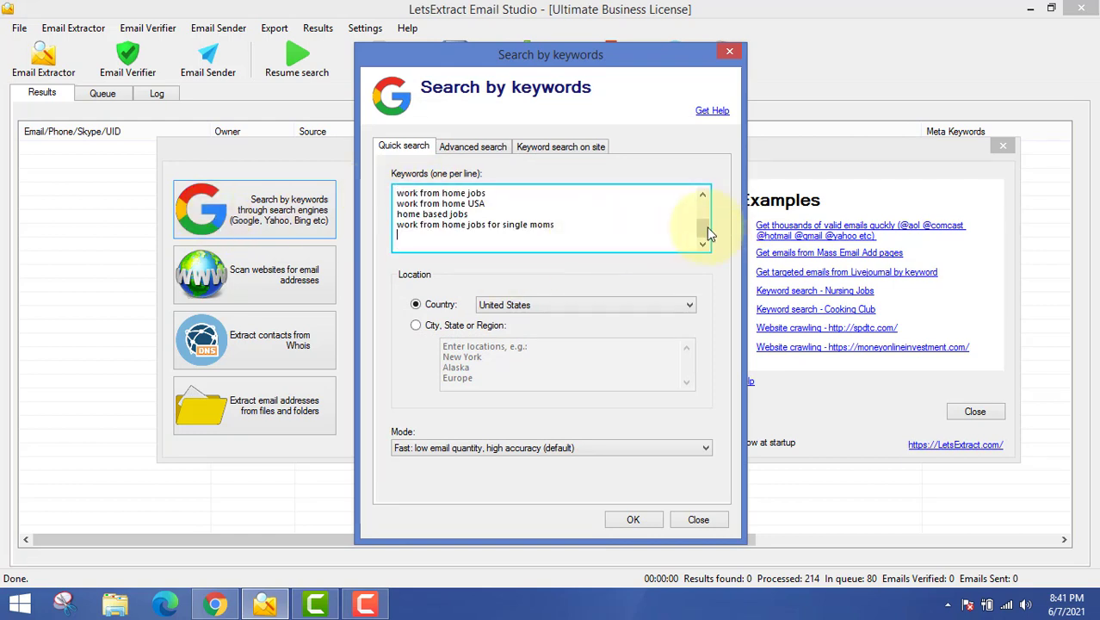
left_click_drag(706, 228, 705, 213)
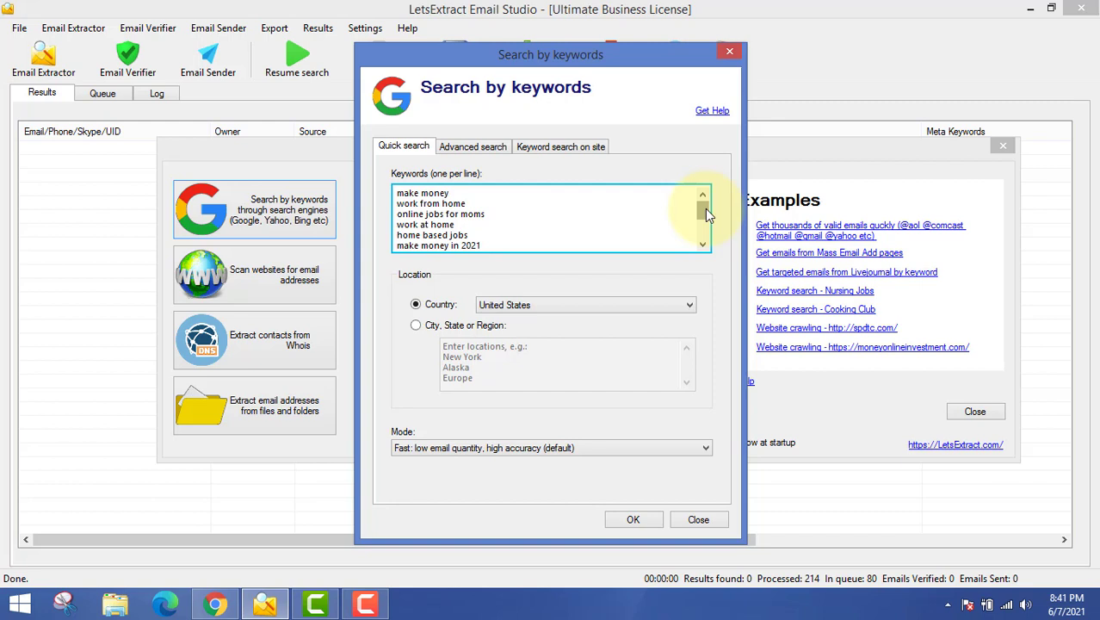
left_click_drag(705, 208, 677, 214)
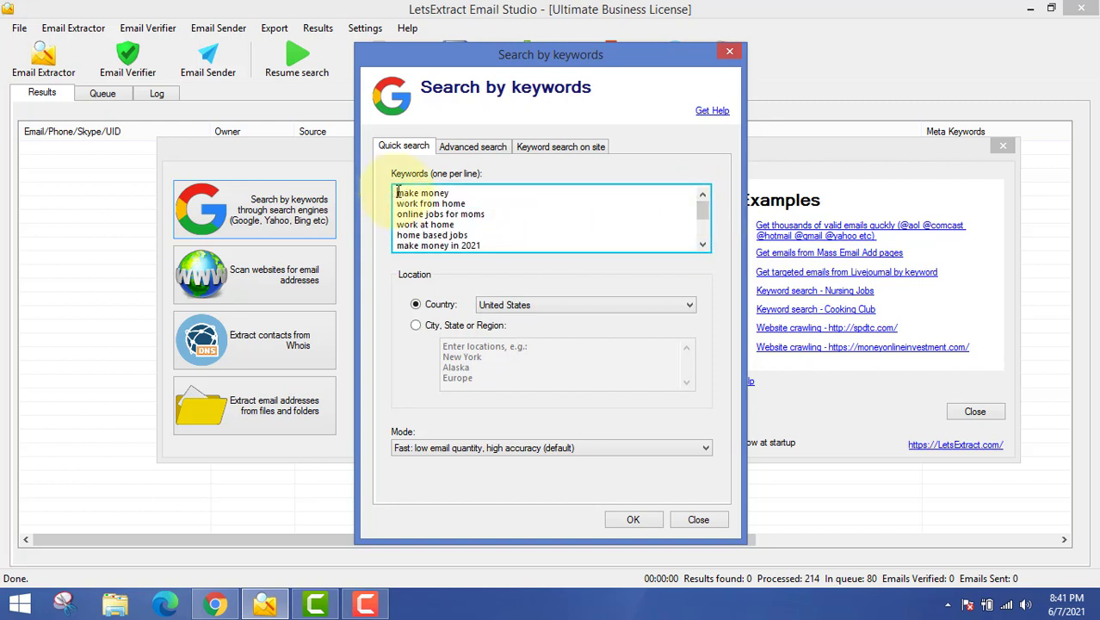
left_click_drag(395, 191, 621, 247)
left_click(621, 246)
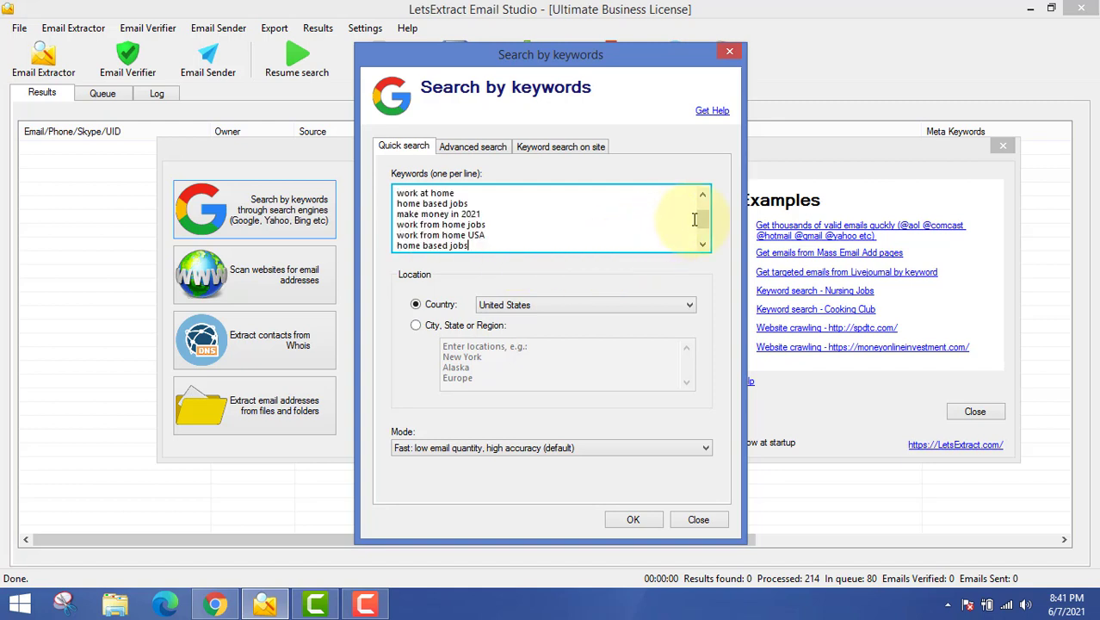
left_click_drag(701, 231, 704, 199)
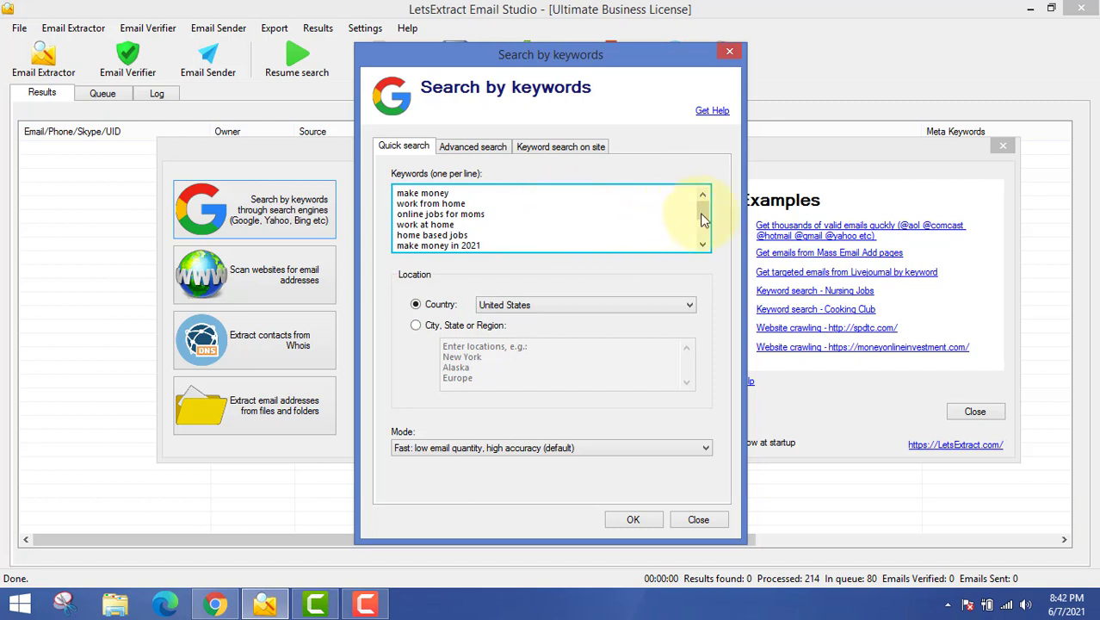
mouse_move(700, 215)
left_mouse_down()
mouse_move(705, 226)
mouse_move(703, 210)
left_mouse_up()
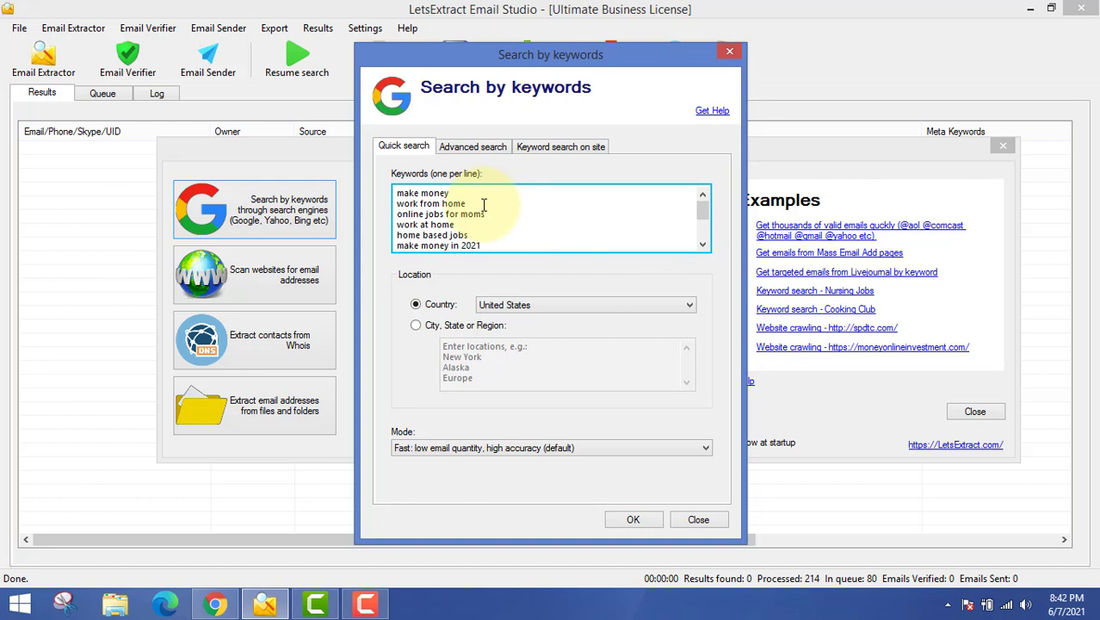
Examine the available countries and the City, State or Region alternative, returning the location choice to Country with United States
left_click(649, 304)
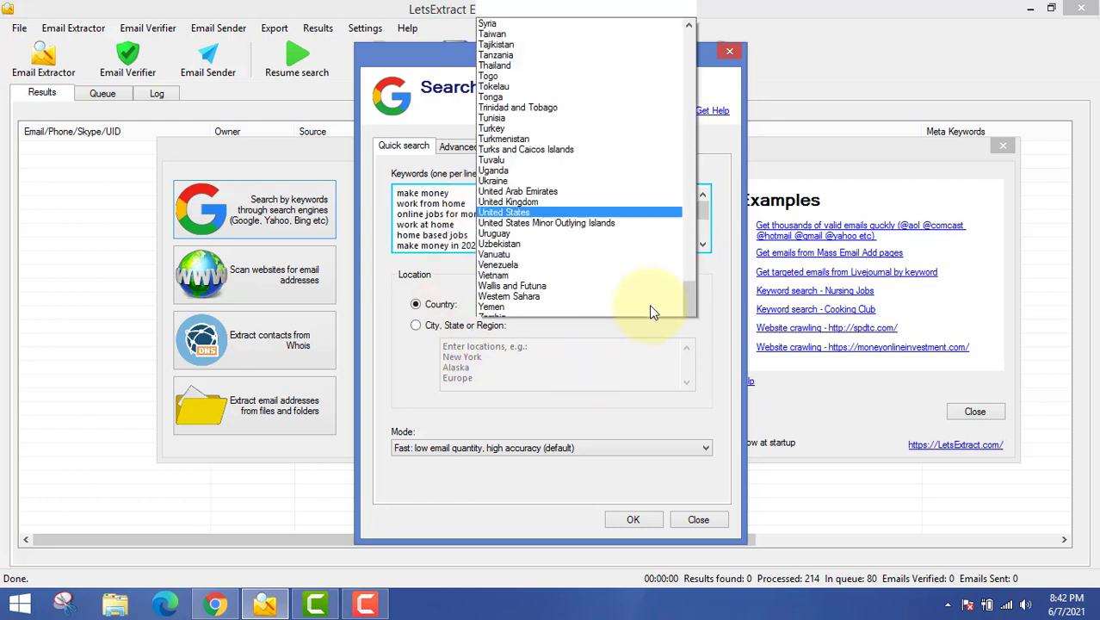
left_click(572, 196)
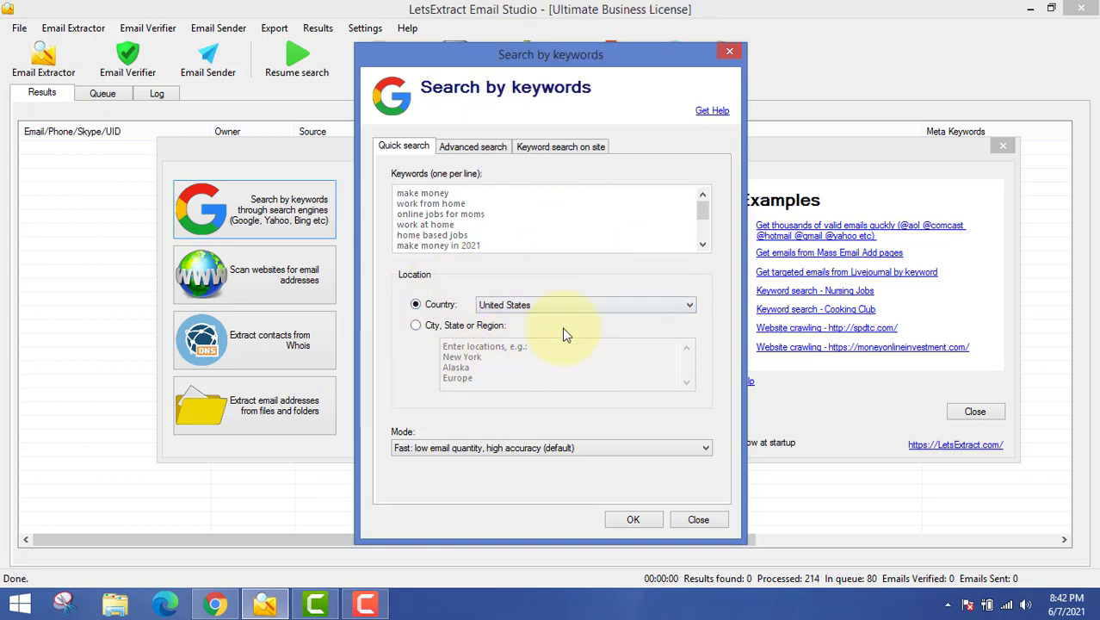
left_click(689, 316)
left_click_drag(688, 289, 722, 353)
left_click(722, 353)
left_click(414, 325)
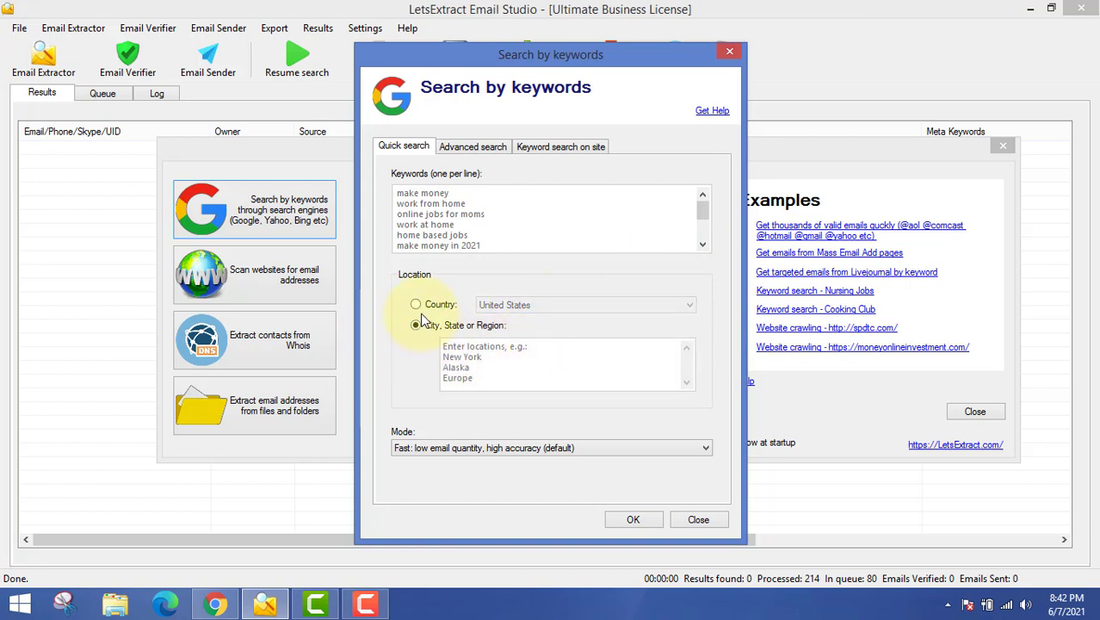
left_click(416, 305)
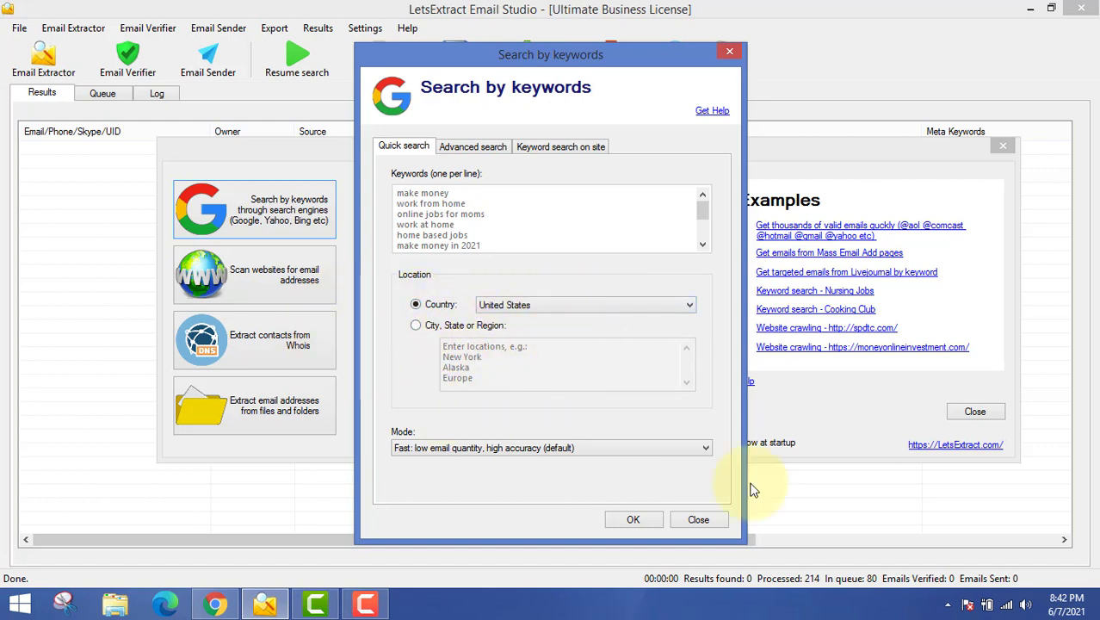
Set the search mode to "Fast: low email quantity, high accuracy (default)" and start the keyword search
left_click(670, 448)
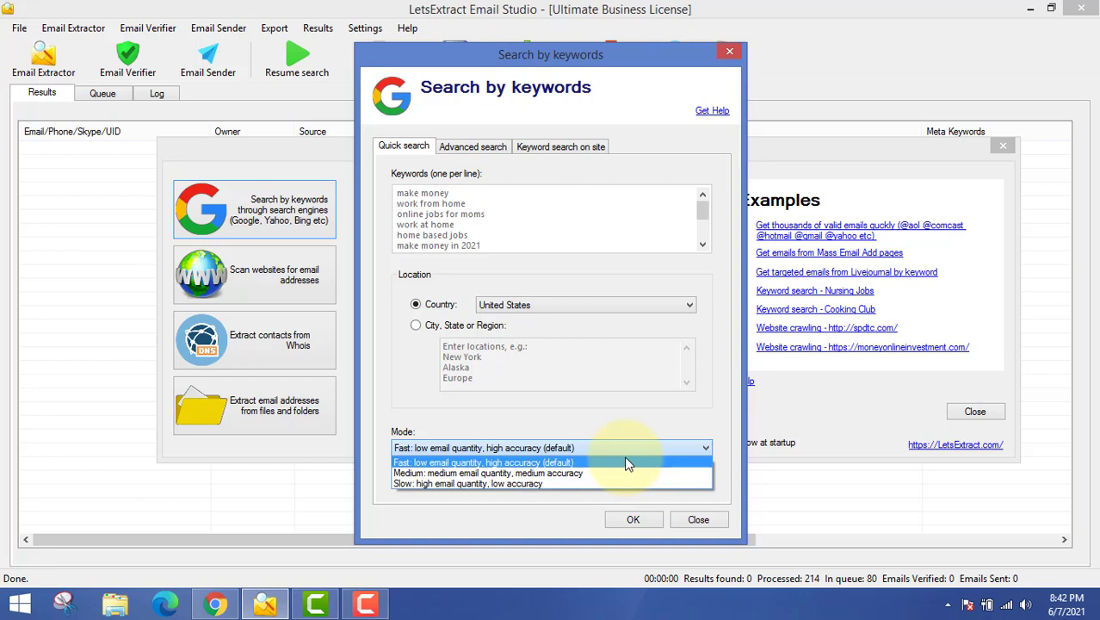
left_click(628, 462)
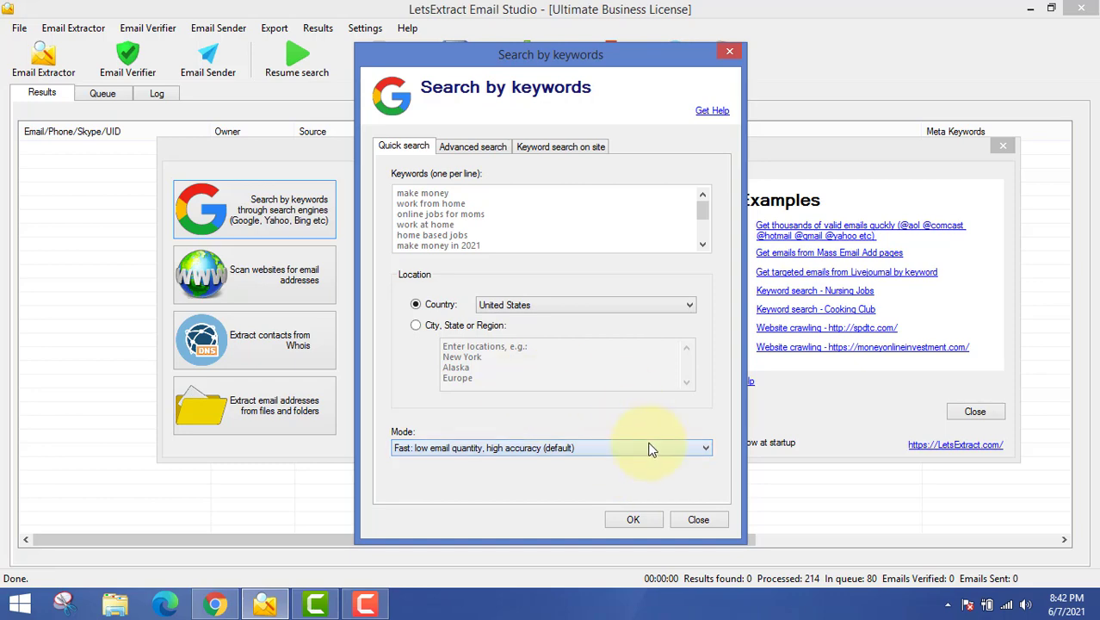
left_click(635, 519)
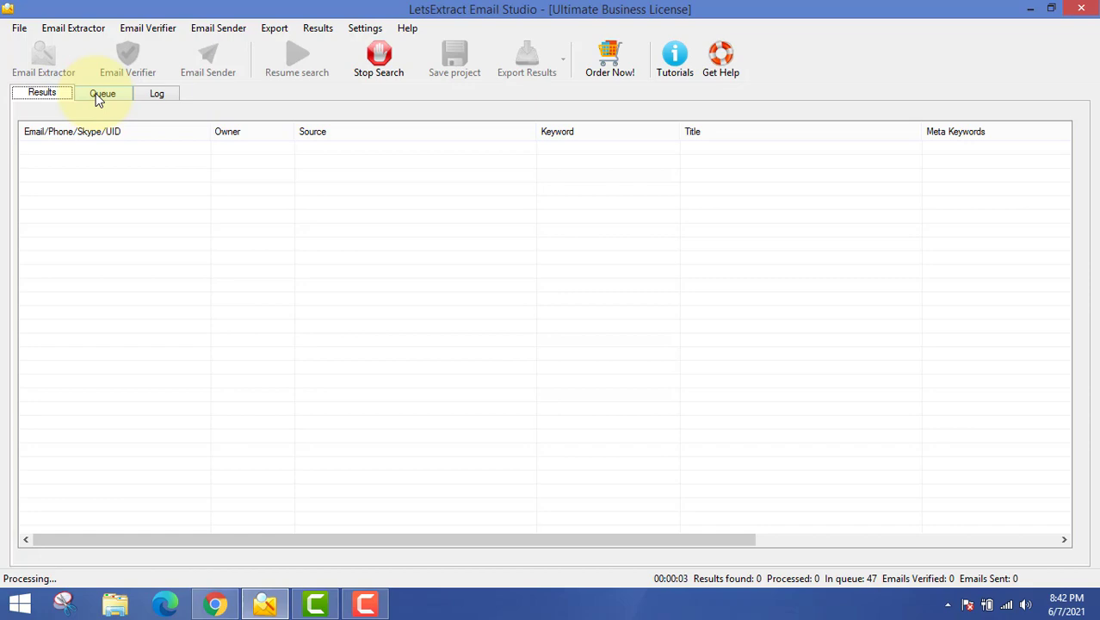
Examine the queue of AOL, Ask, Google and Yahoo search URLs generated for the keywords and their processing status
left_click(101, 95)
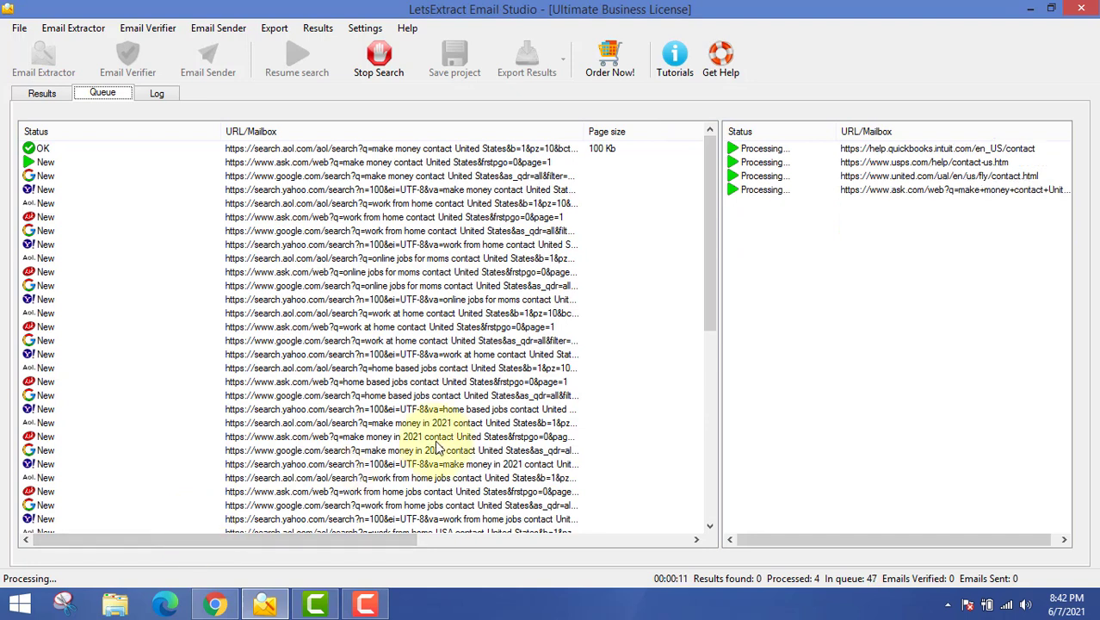
left_click(317, 151)
left_click(327, 163)
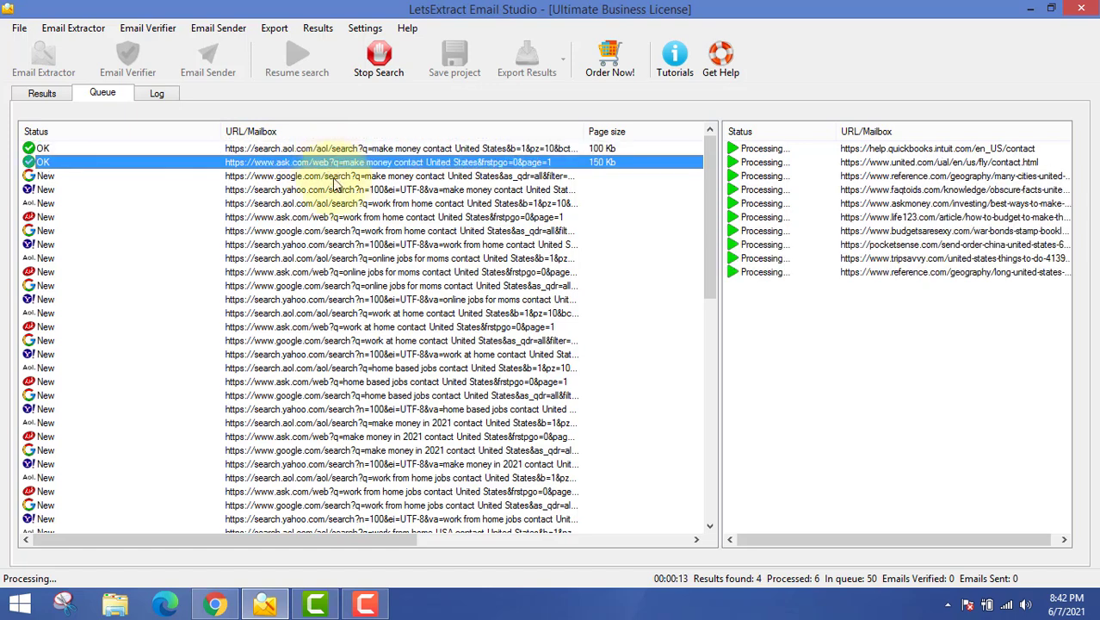
left_click(335, 177)
left_click(344, 192)
left_click(353, 204)
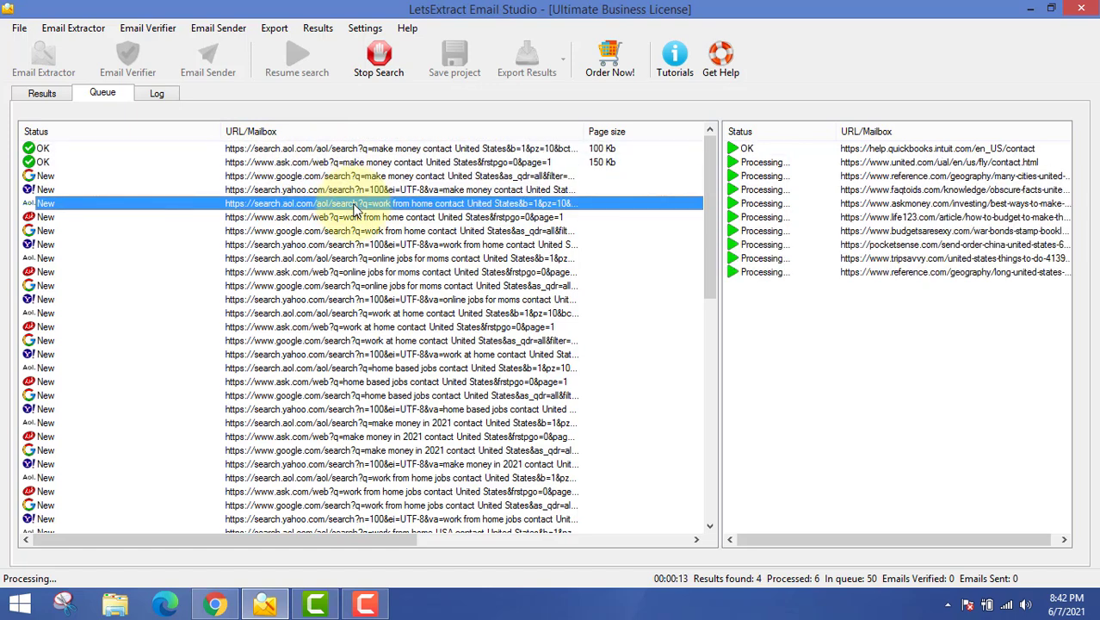
left_click(355, 219)
left_click(328, 191)
left_click(330, 217)
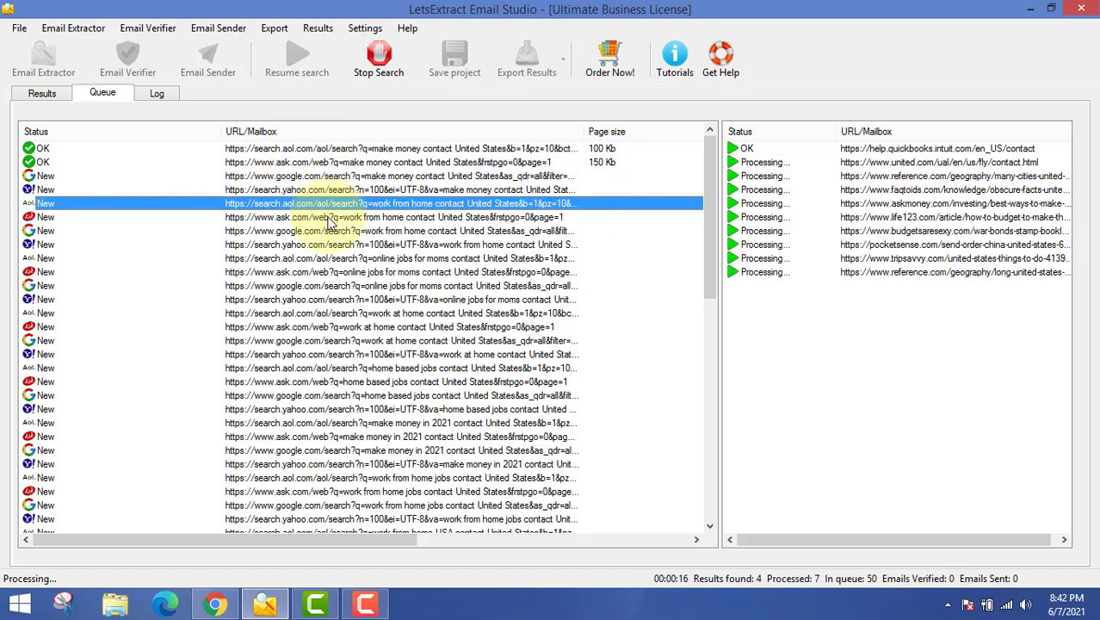
left_click(335, 231)
left_click(340, 272)
left_click(320, 312)
left_click(319, 341)
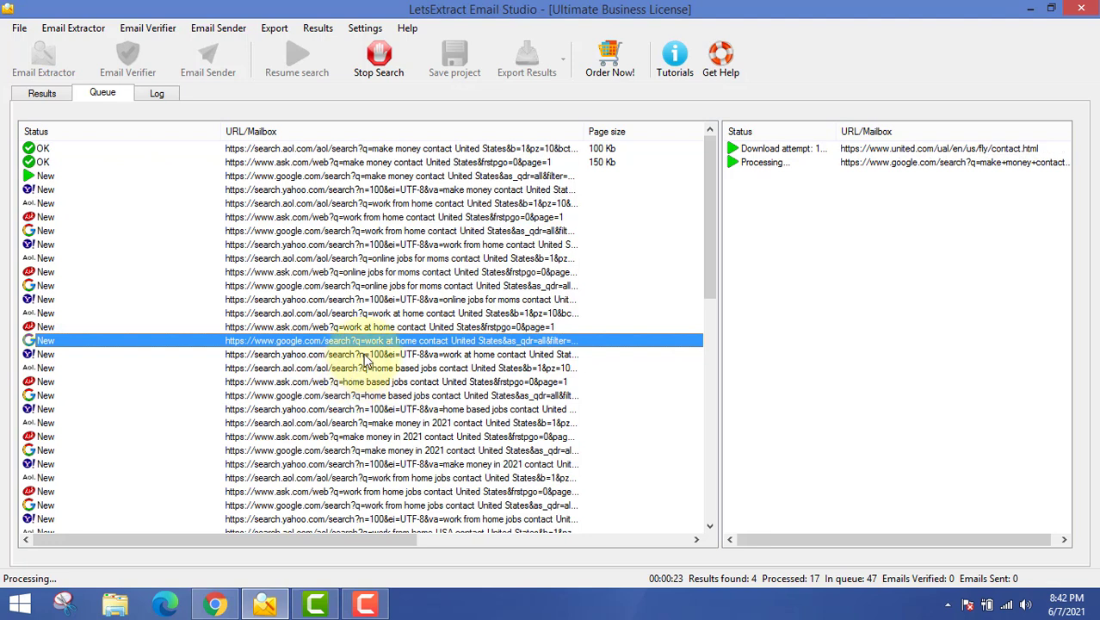
left_click(480, 191)
left_click(479, 204)
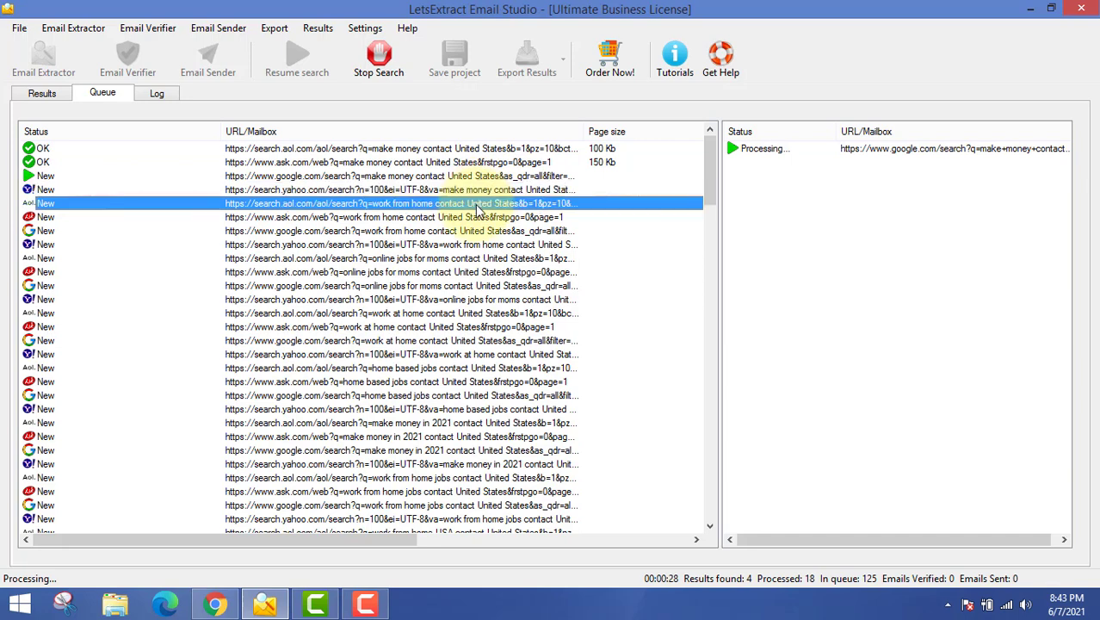
left_click(469, 245)
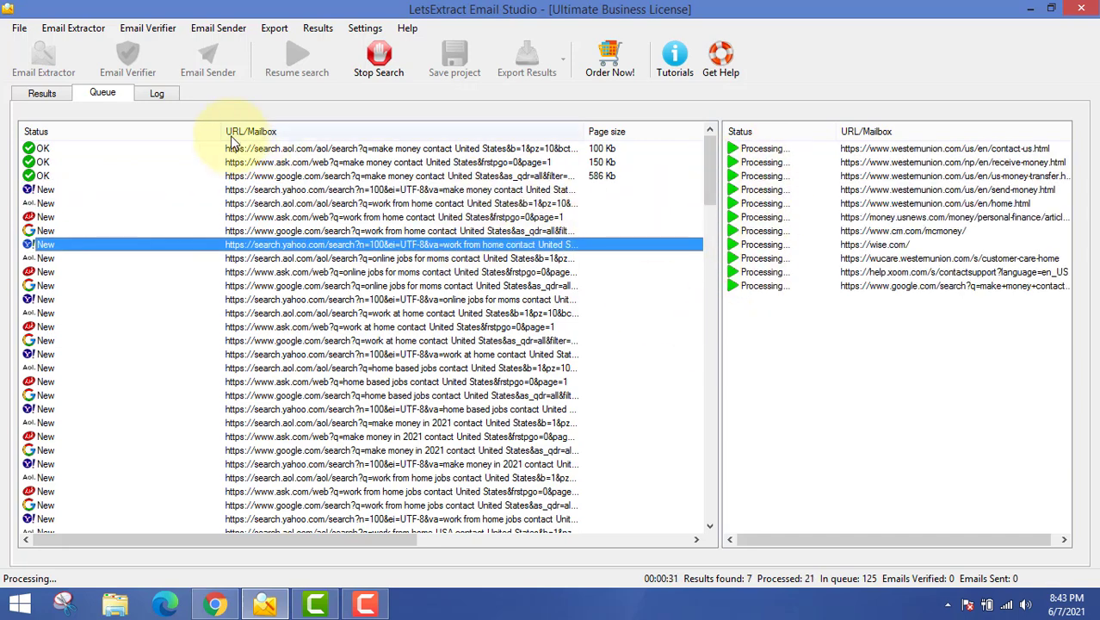
left_click(293, 191)
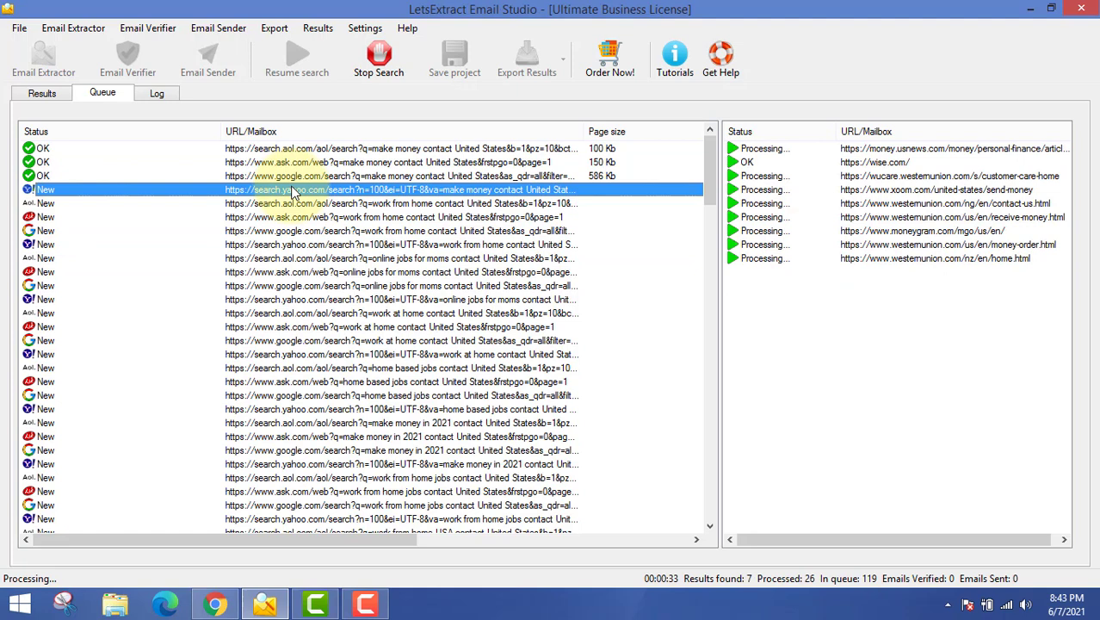
Check the email addresses extracted so far, and return to the queue to look through its URLs
left_click(38, 91)
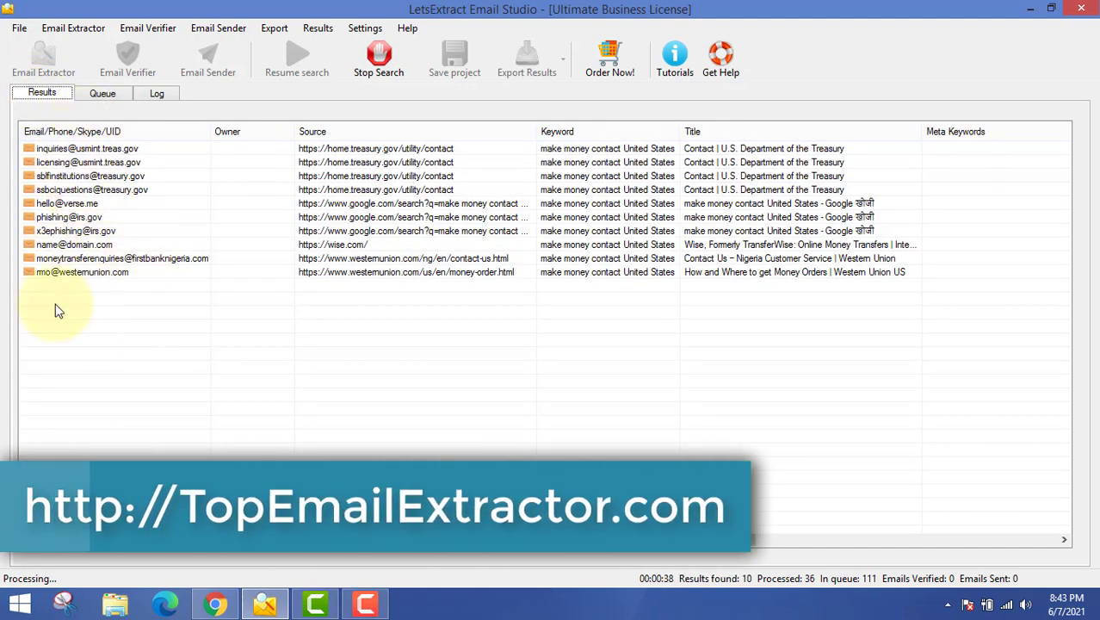
left_click(115, 92)
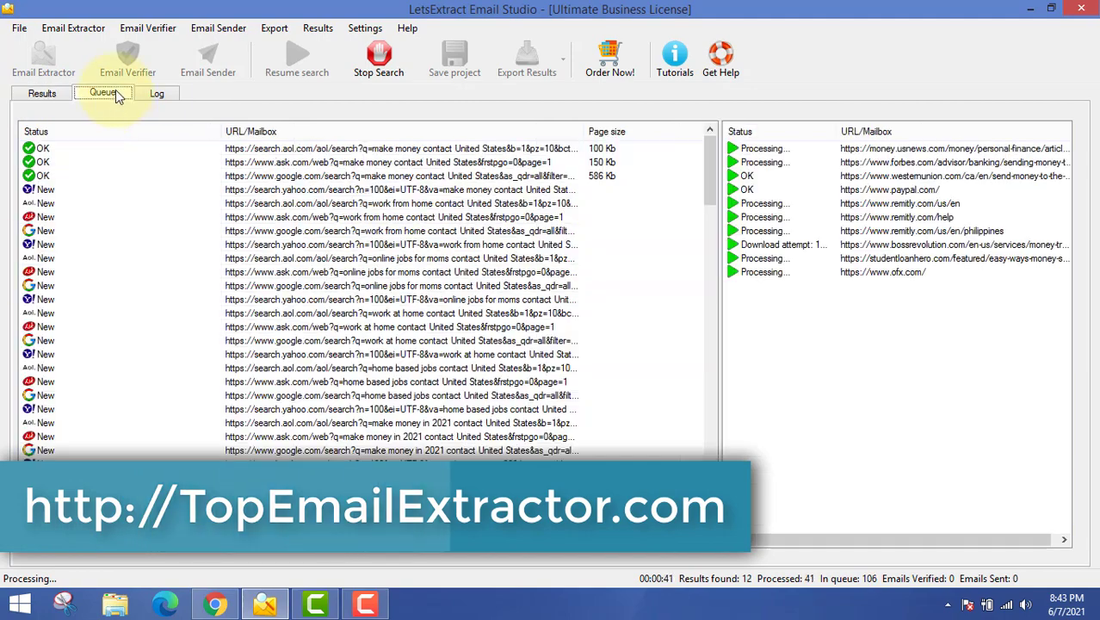
mouse_move(712, 165)
left_mouse_down()
mouse_move(709, 405)
mouse_move(710, 148)
mouse_move(712, 165)
left_mouse_up()
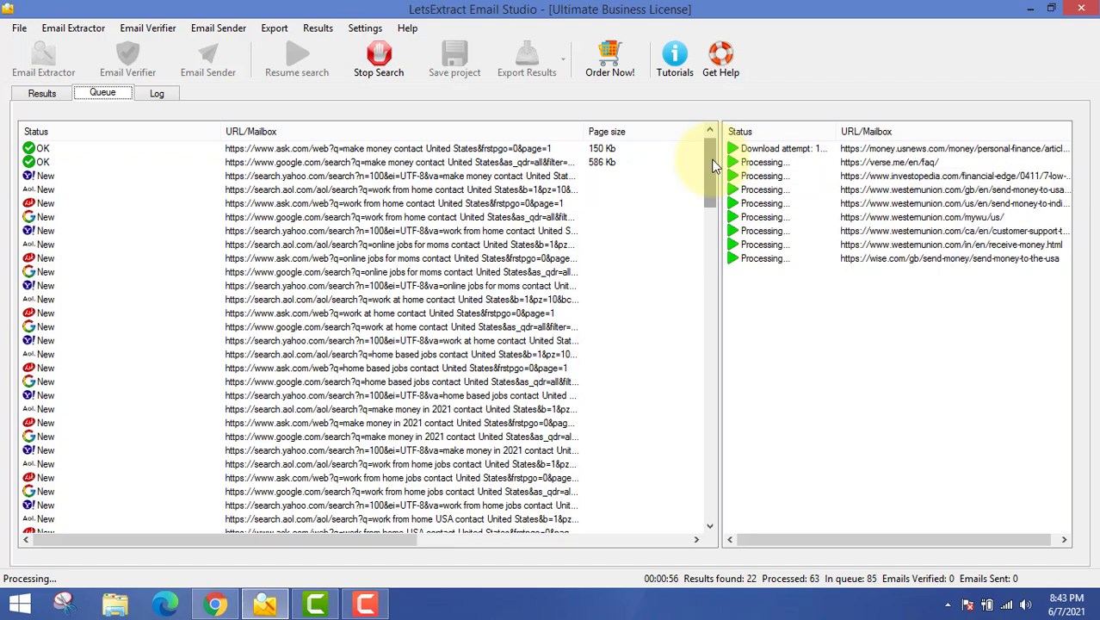
Monitor the running search by checking the queue's processed and new URLs against the list of extracted email addresses
mouse_move(712, 165)
left_mouse_down()
mouse_move(705, 480)
mouse_move(709, 152)
left_mouse_up()
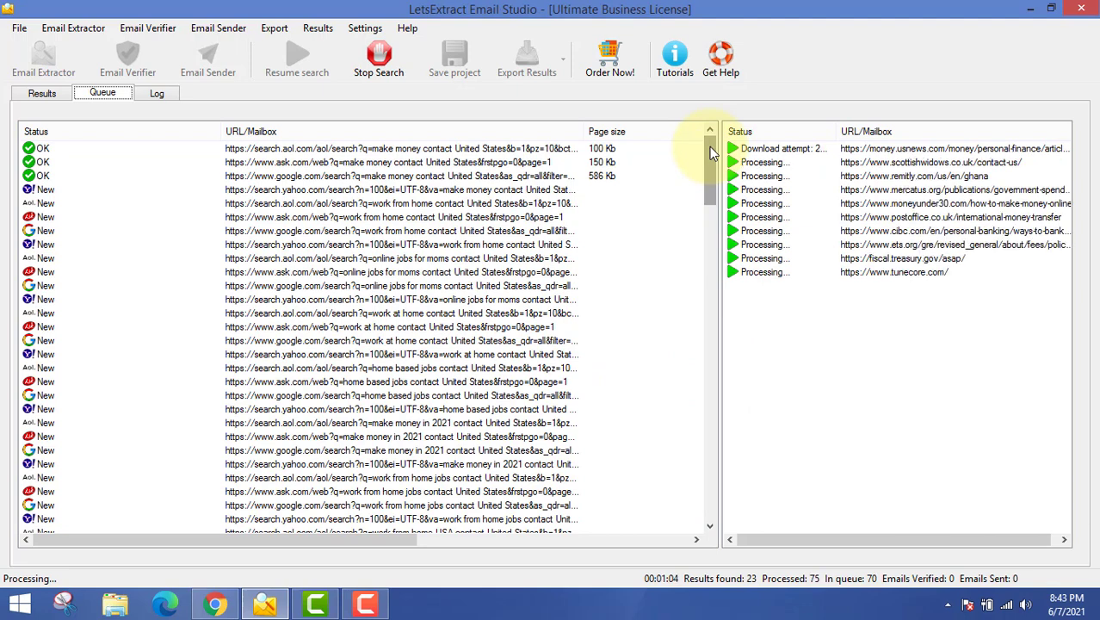
mouse_move(709, 148)
left_mouse_down()
mouse_move(700, 281)
mouse_move(701, 135)
left_mouse_up()
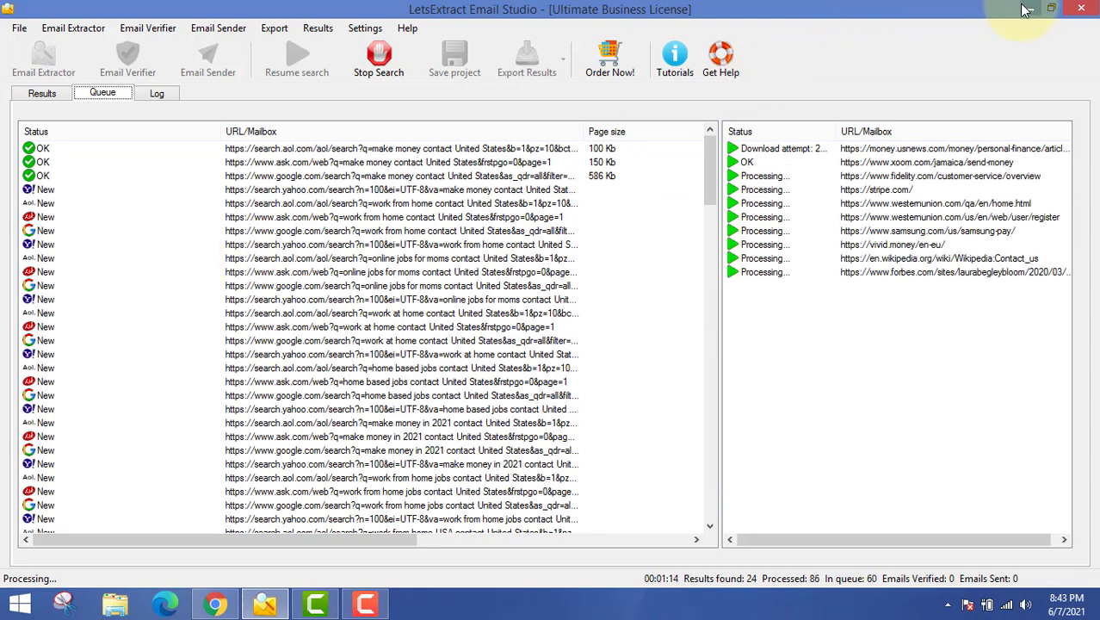
left_click(42, 93)
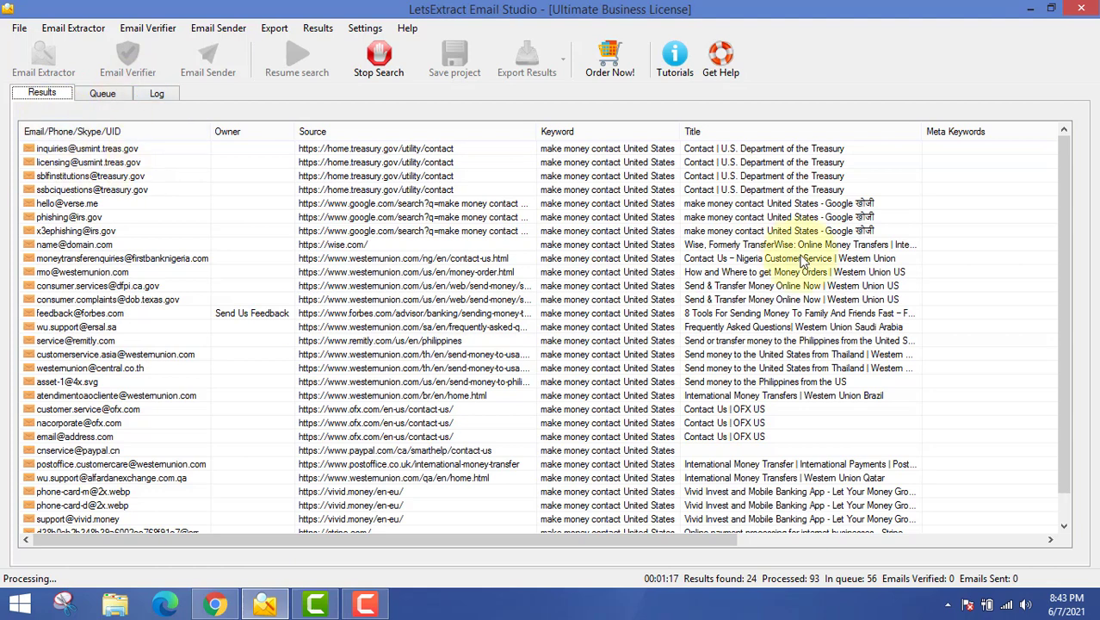
scroll(1071, 208, "down", 1)
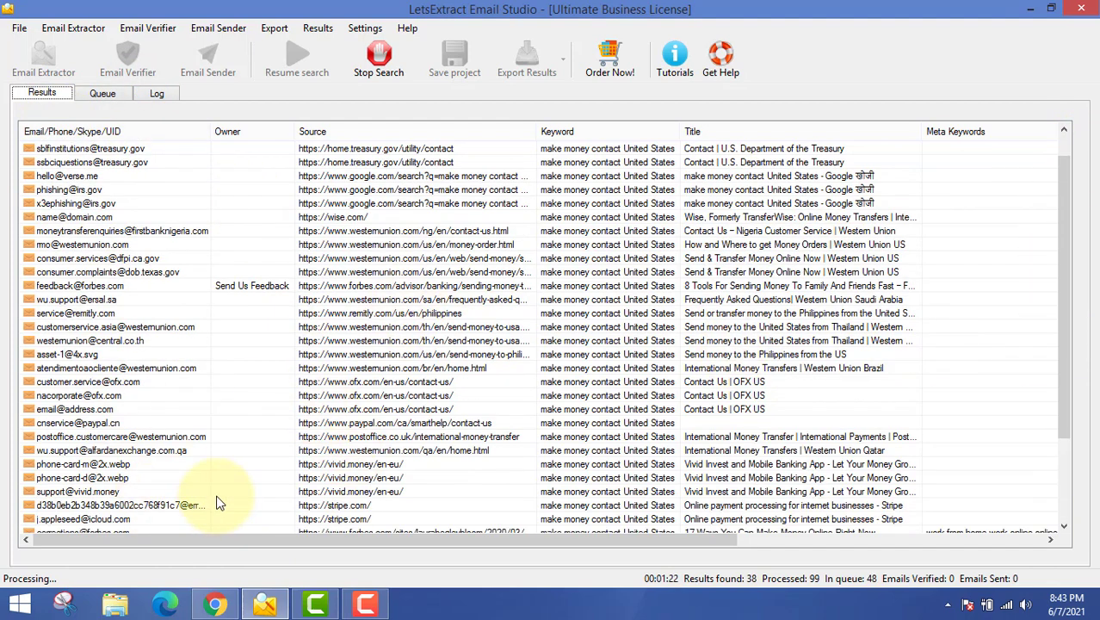
left_click(103, 93)
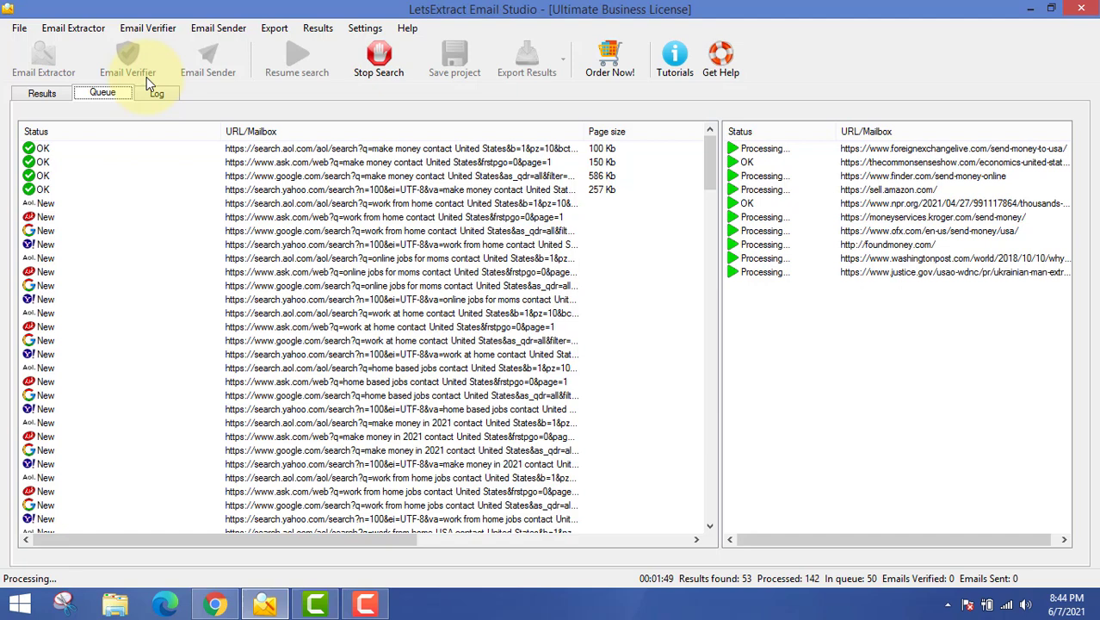
left_click(42, 93)
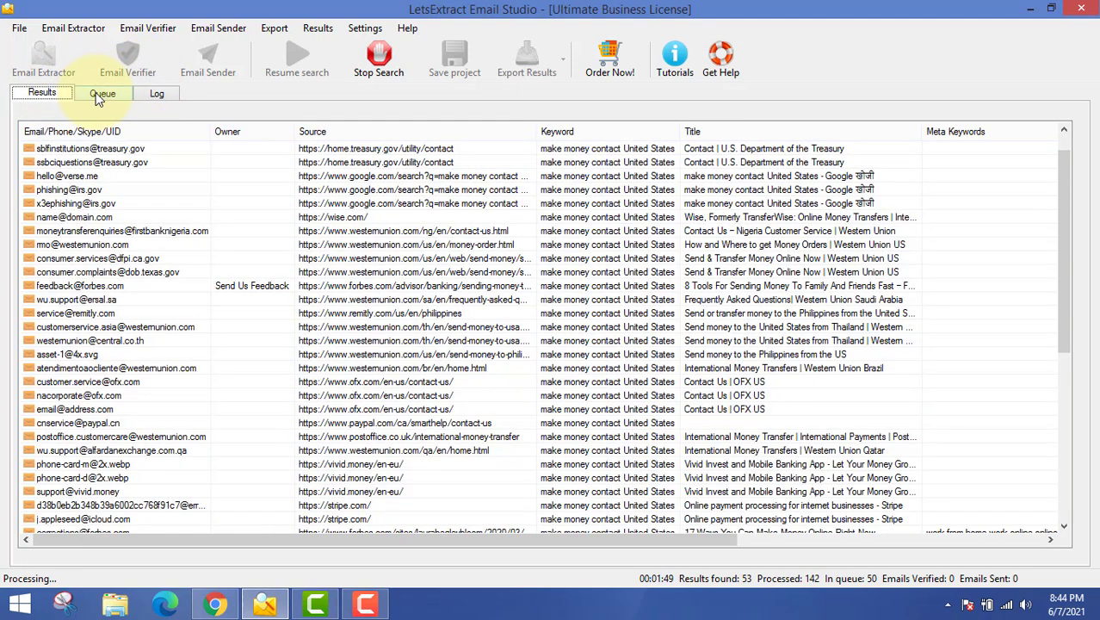
left_click(101, 93)
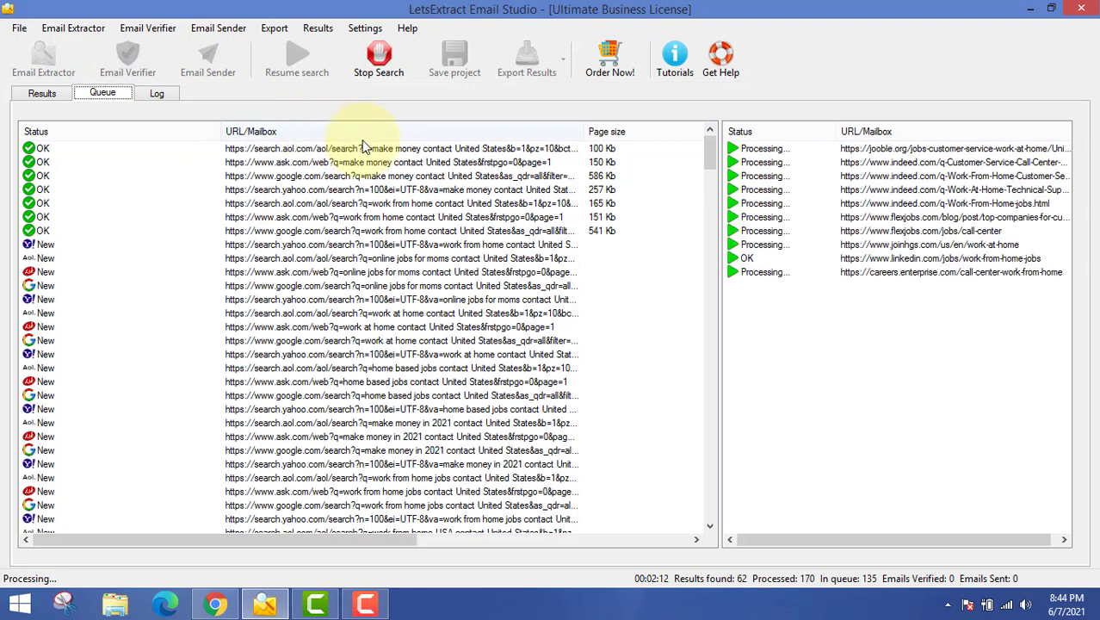
mouse_move(701, 153)
left_mouse_down()
mouse_move(711, 147)
mouse_move(700, 491)
mouse_move(699, 148)
left_mouse_up()
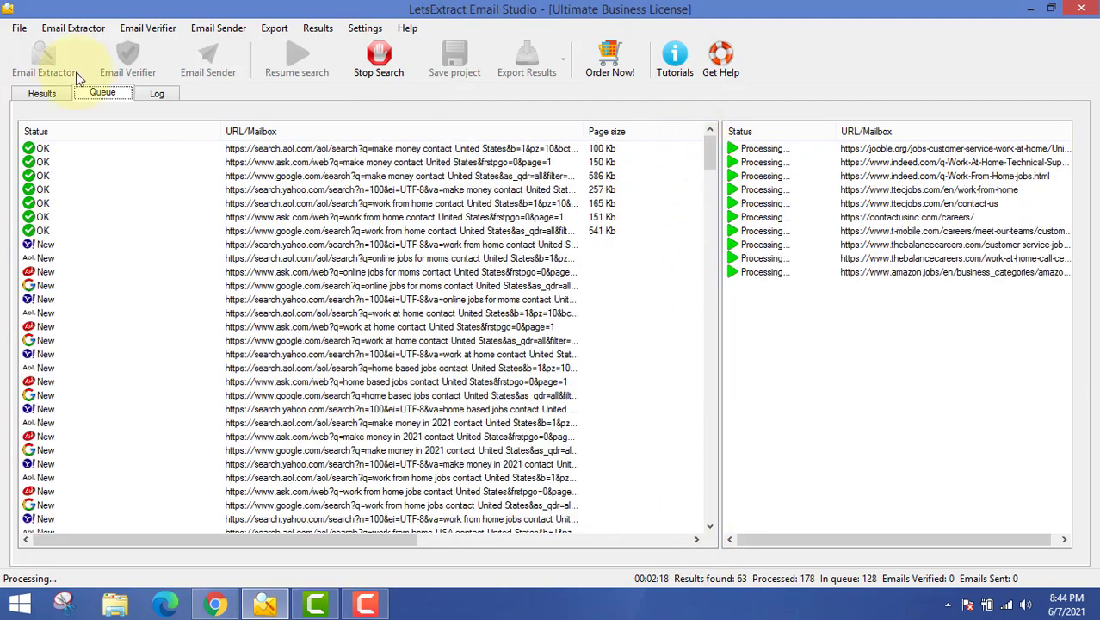
left_click(41, 93)
left_click(101, 93)
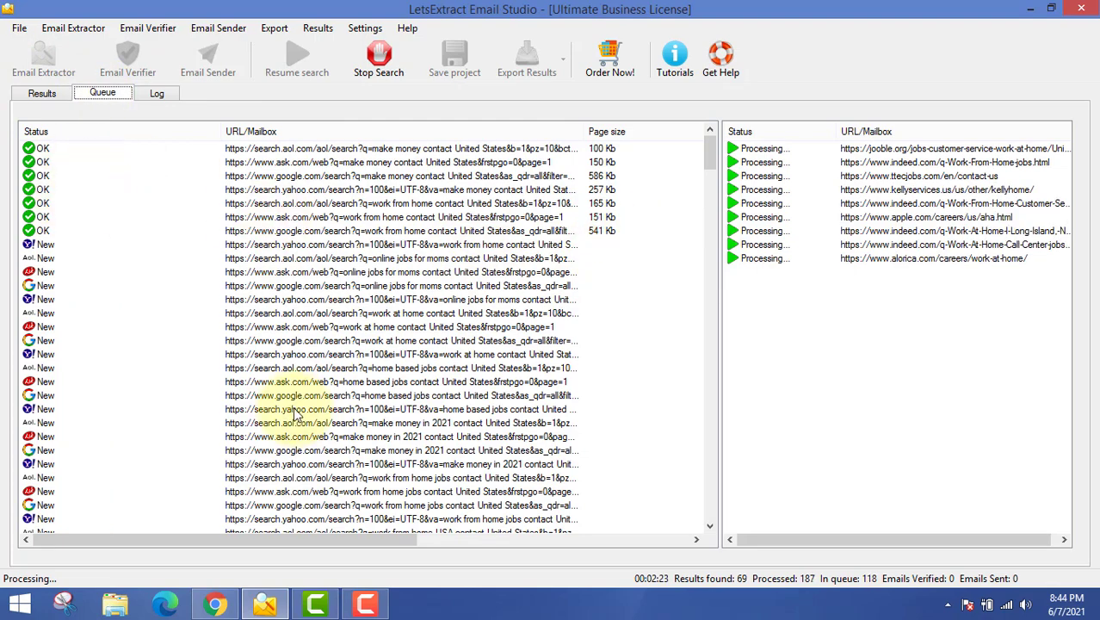
Switch to Chrome and, in the Digistore24 E-Mail-Marketing marketplace, check the price, commission and earnings per sale of Perpetual Income 365
left_click(215, 603)
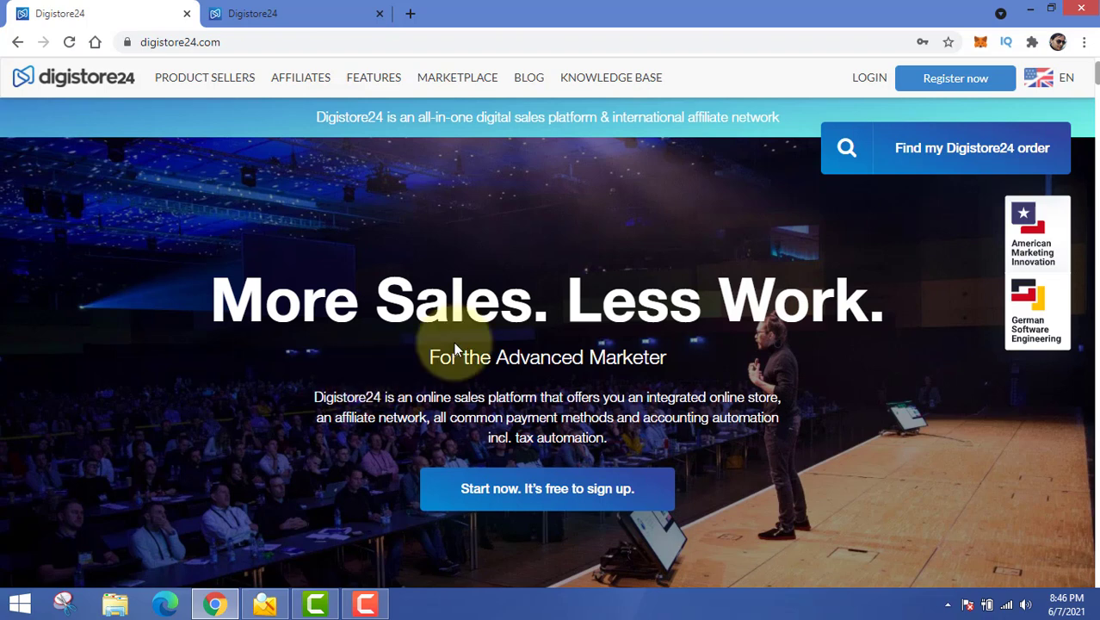
left_click(314, 13)
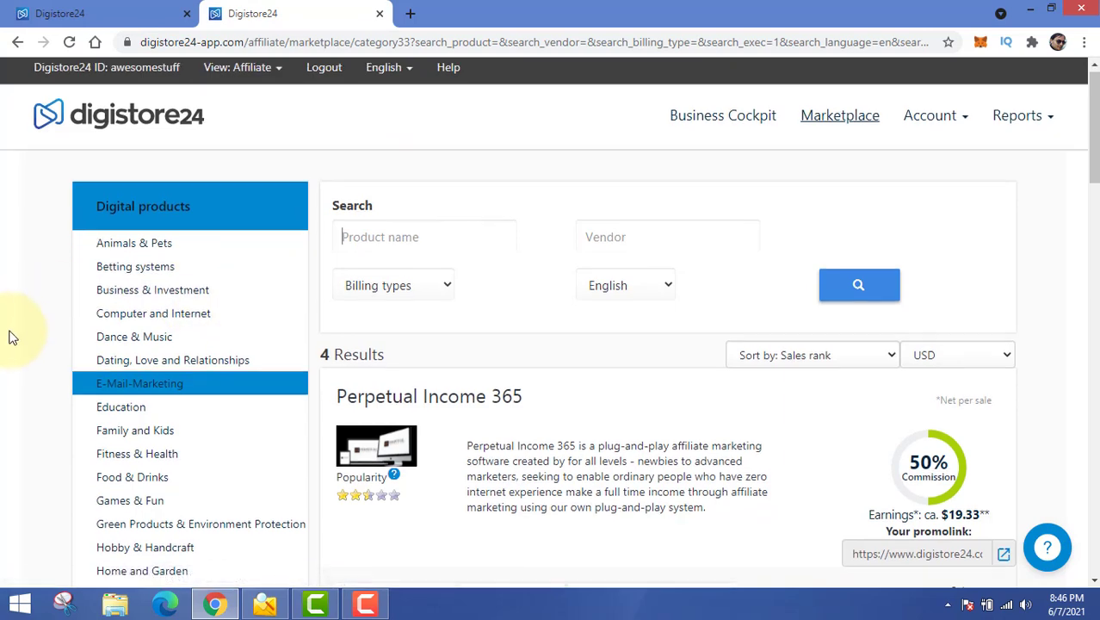
scroll(575, 177, "down", 3)
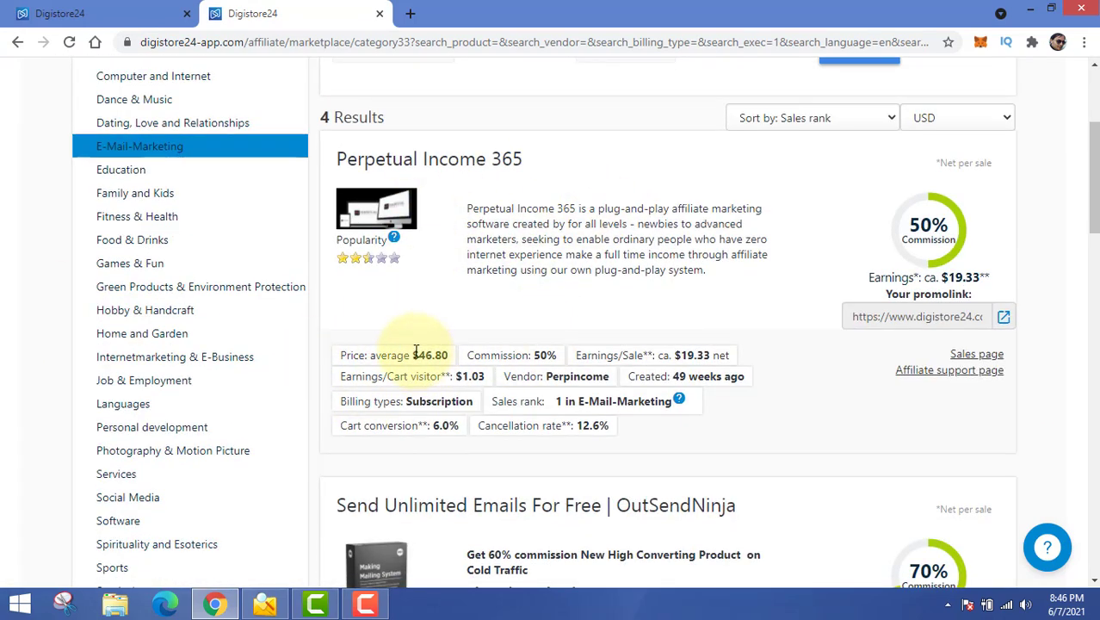
left_click_drag(412, 355, 449, 354)
left_click_drag(533, 355, 557, 355)
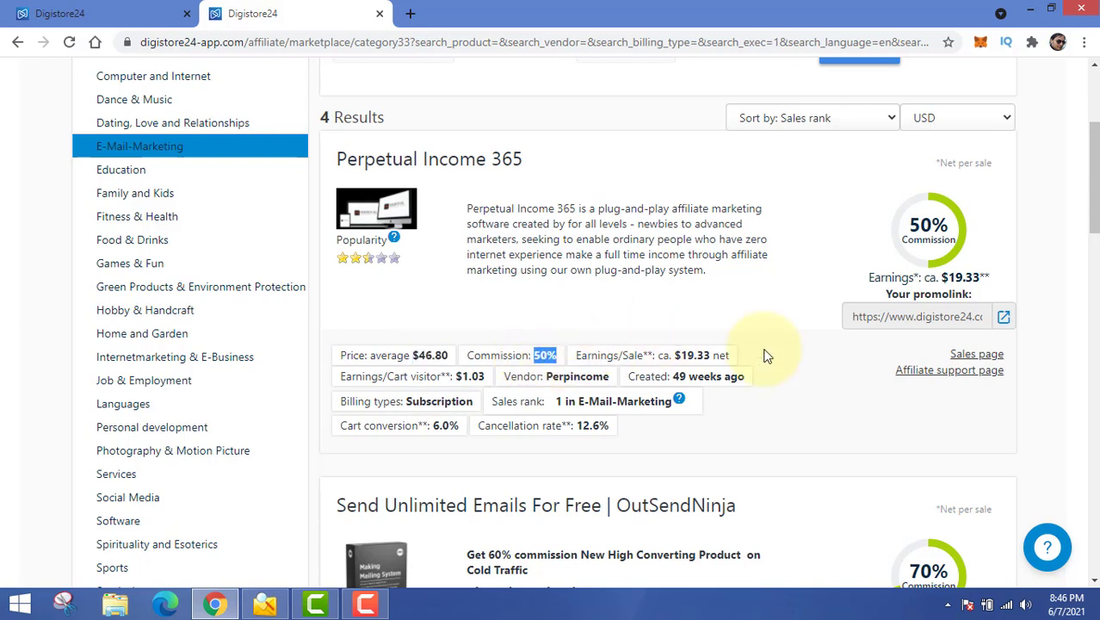
left_click(695, 357)
left_click_drag(668, 355, 753, 363)
left_click(693, 358)
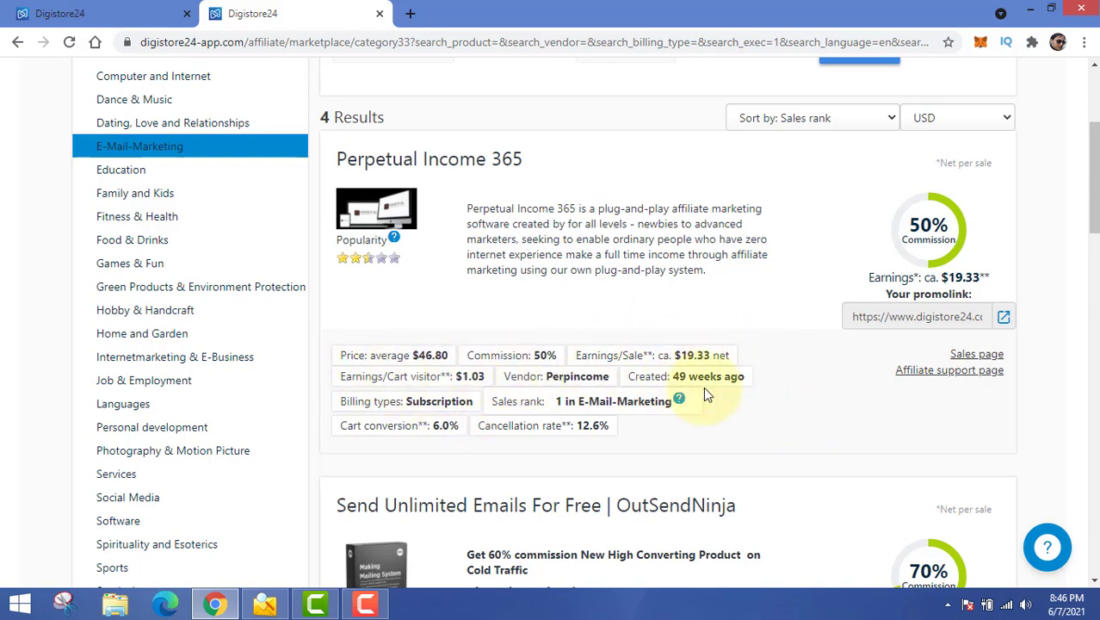
Check the price, commission and earnings per sale of the Send Unlimited Emails For Free | OutSendNinja offer
scroll(534, 428, "down", 1)
scroll(534, 427, "down", 3)
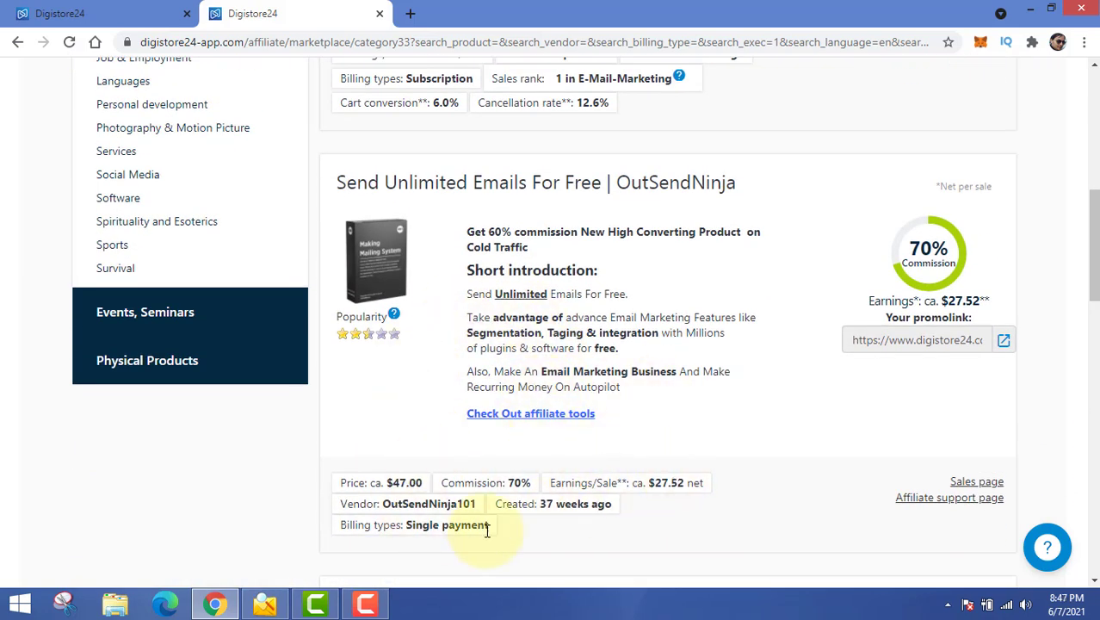
left_click_drag(384, 483, 416, 483)
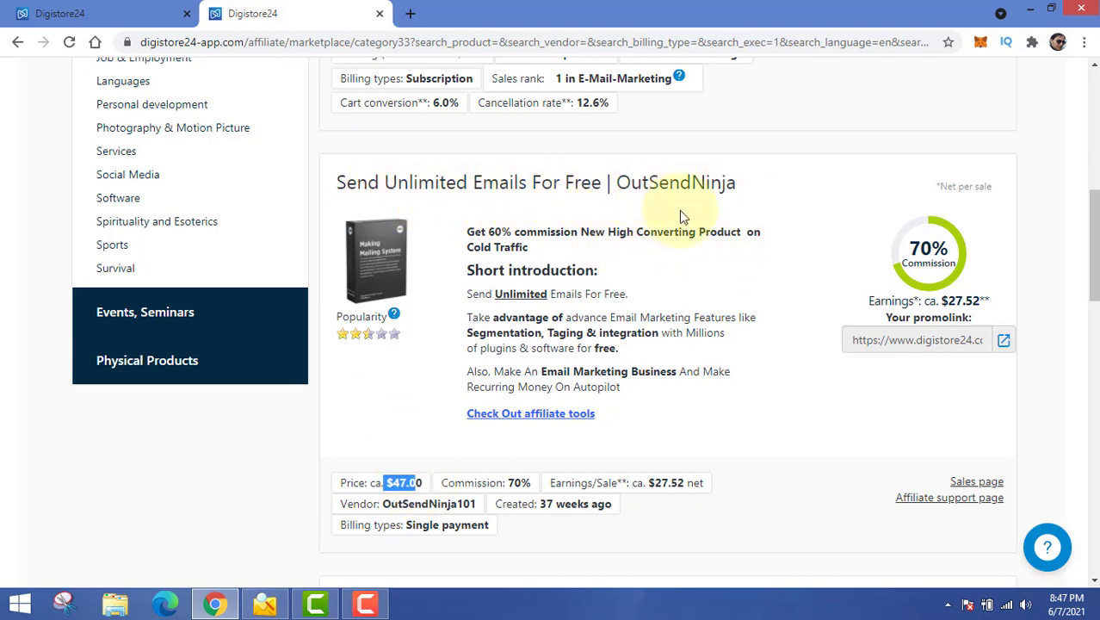
left_click(717, 351)
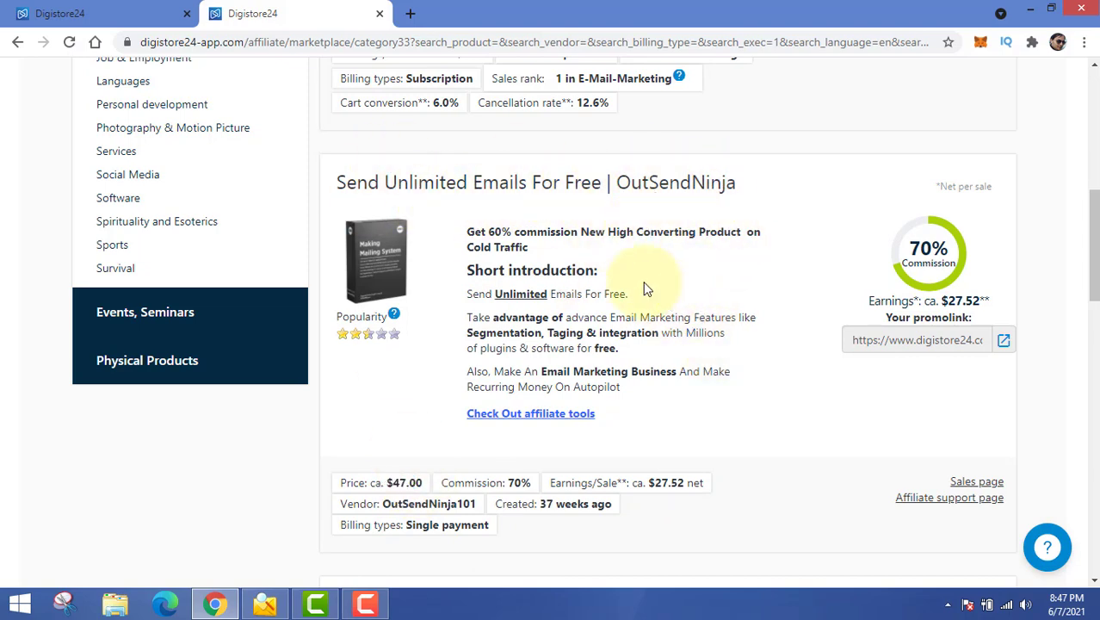
scroll(482, 374, "down", 2)
left_click_drag(387, 320, 423, 321)
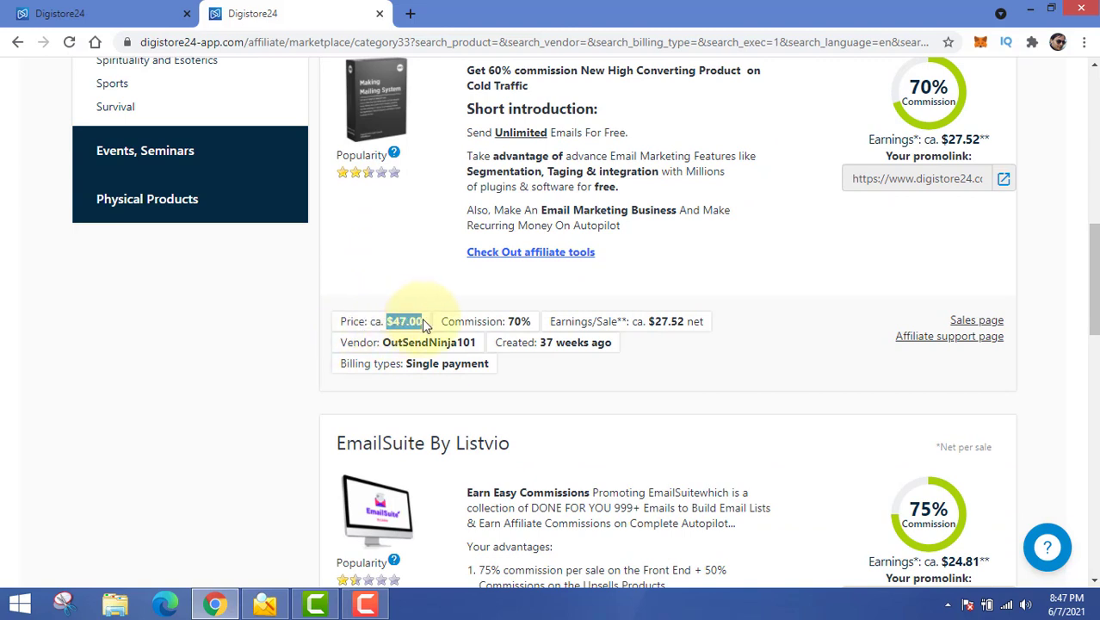
left_click_drag(507, 321, 534, 324)
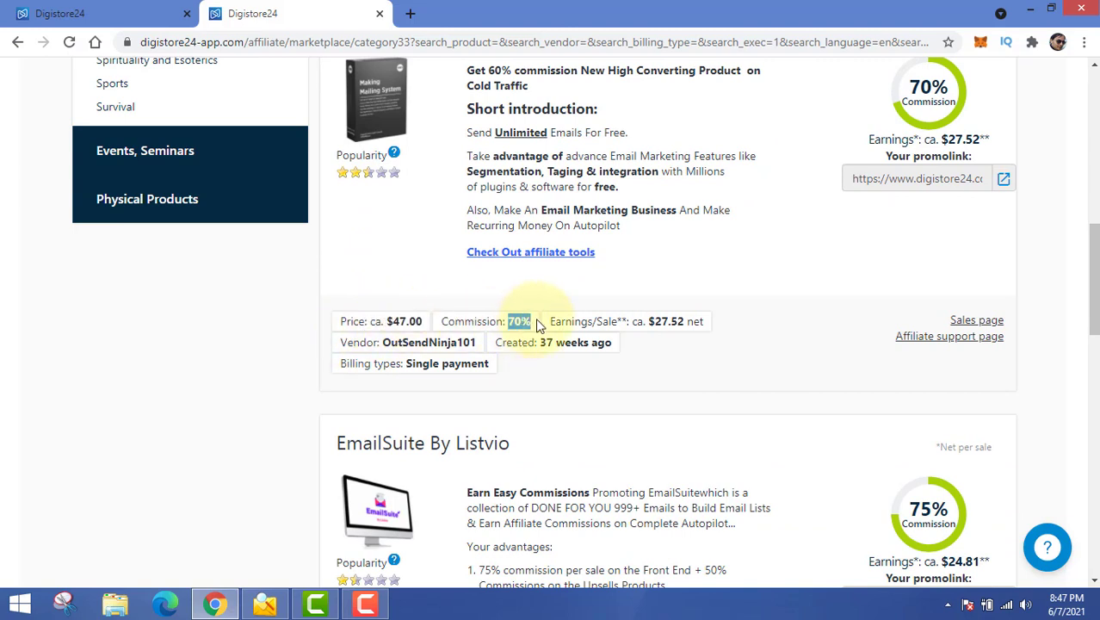
left_click_drag(649, 320, 705, 321)
Look through the EmailSuite By Listvio and Email Marketing Success offers further down the marketplace results
scroll(704, 423, "down", 3)
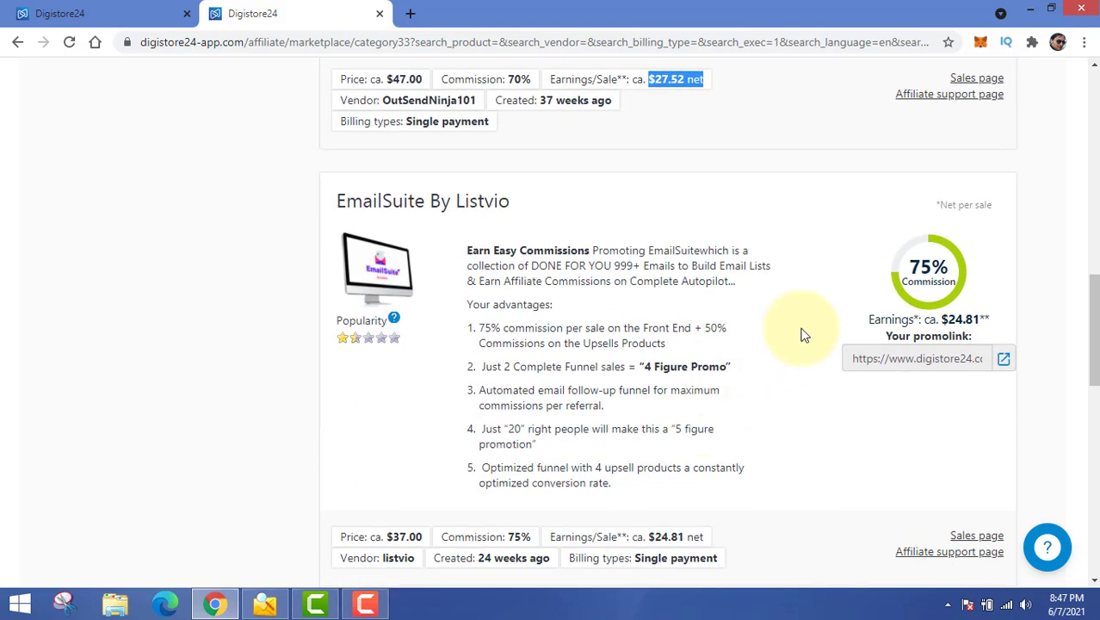
scroll(712, 299, "down", 3)
scroll(641, 339, "down", 1)
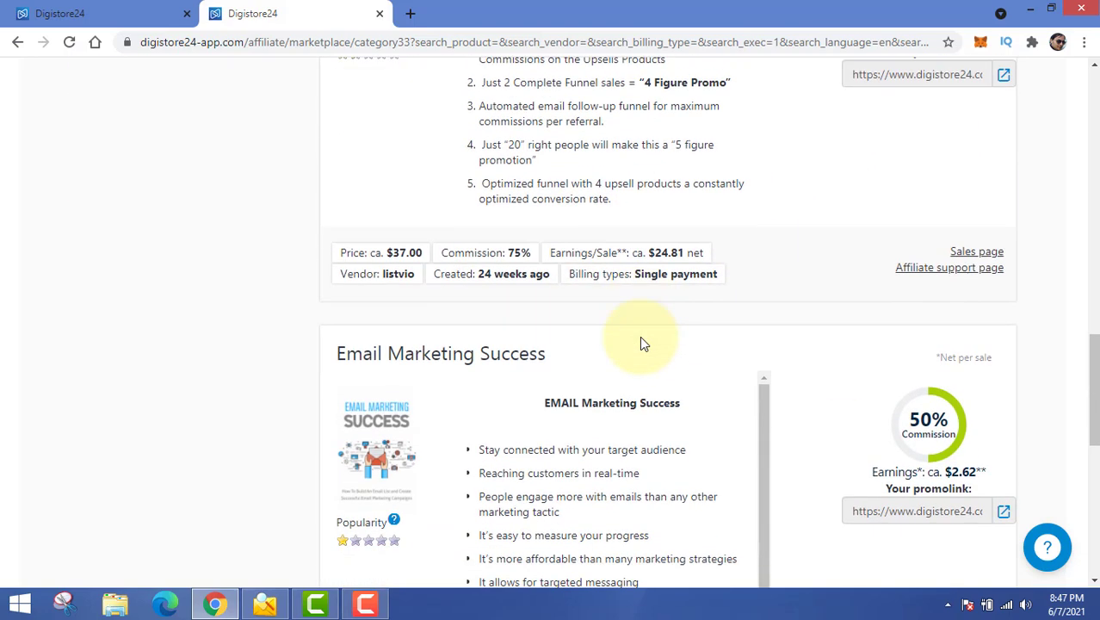
scroll(469, 480, "down", 3)
scroll(359, 393, "down", 1)
Compare the commission rates of Perpetual Income 365 and the OutSendNinja offer
scroll(665, 443, "up", 7)
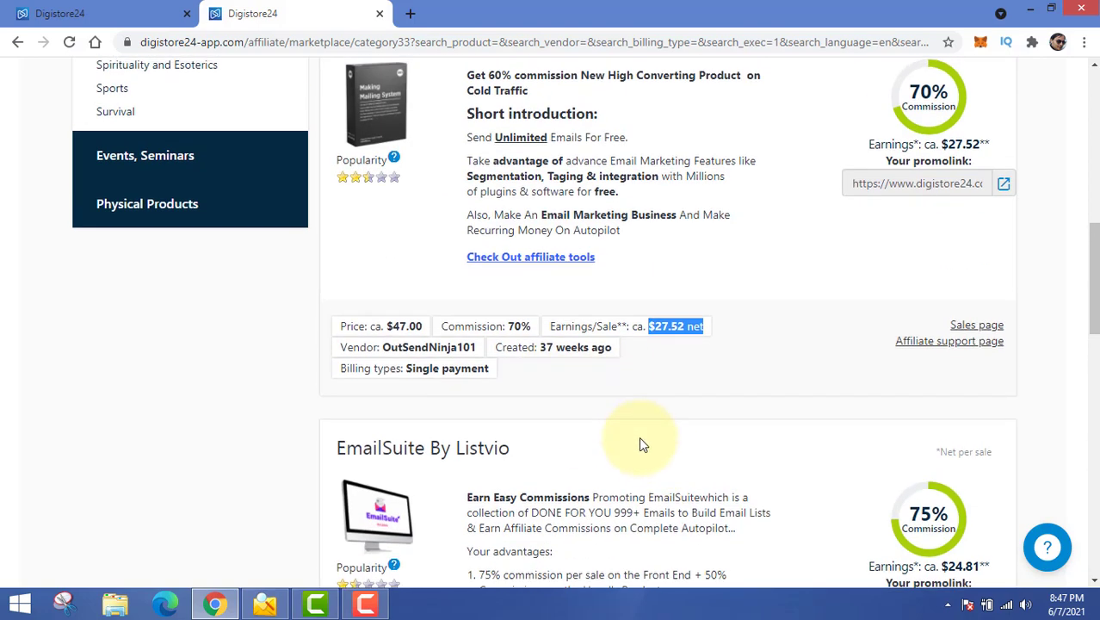
scroll(517, 441, "up", 1)
scroll(504, 510, "up", 4)
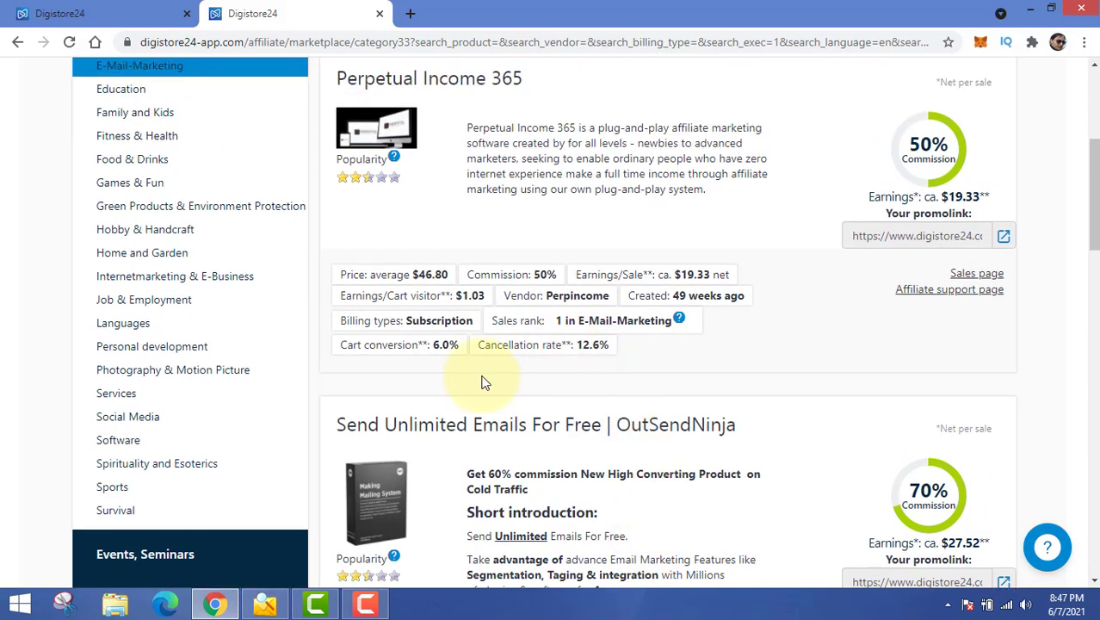
scroll(452, 385, "up", 1)
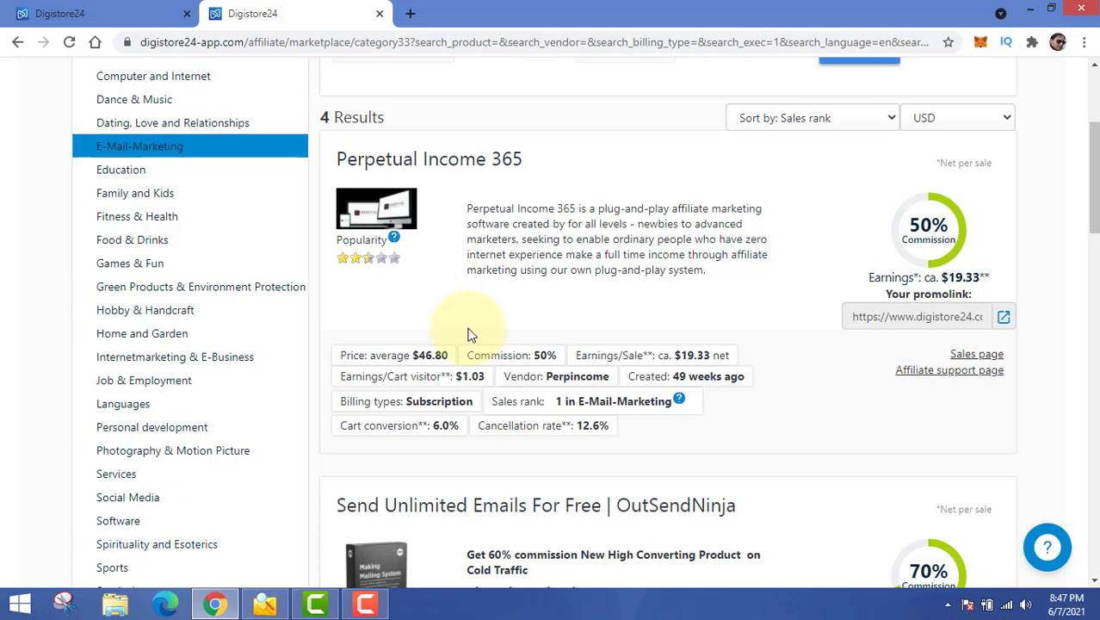
left_click_drag(532, 355, 559, 360)
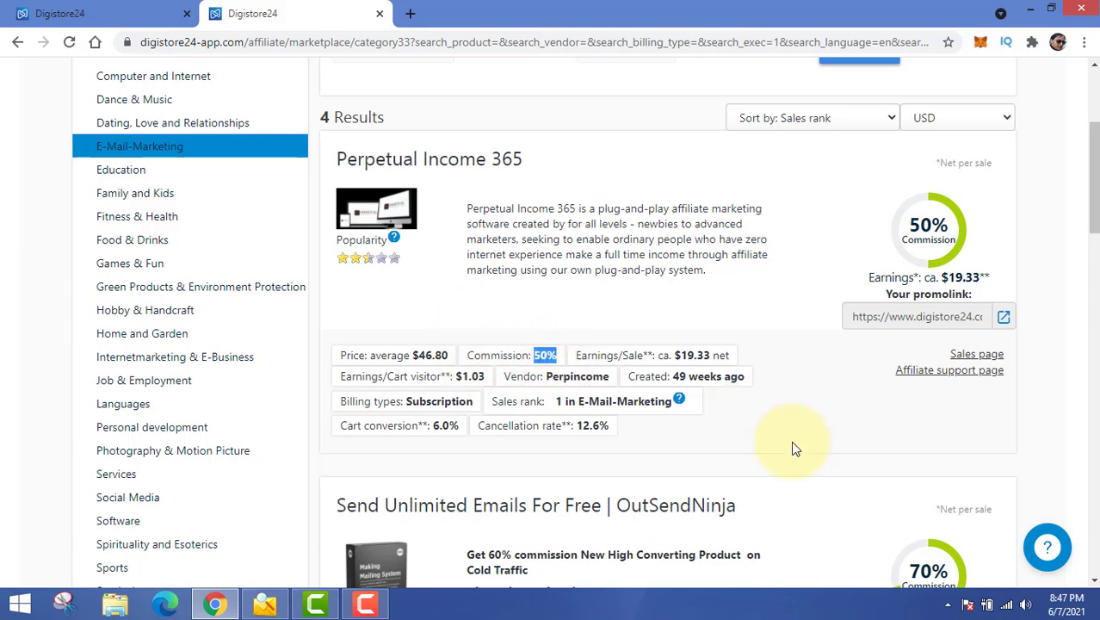
scroll(634, 455, "down", 1)
scroll(676, 482, "down", 3)
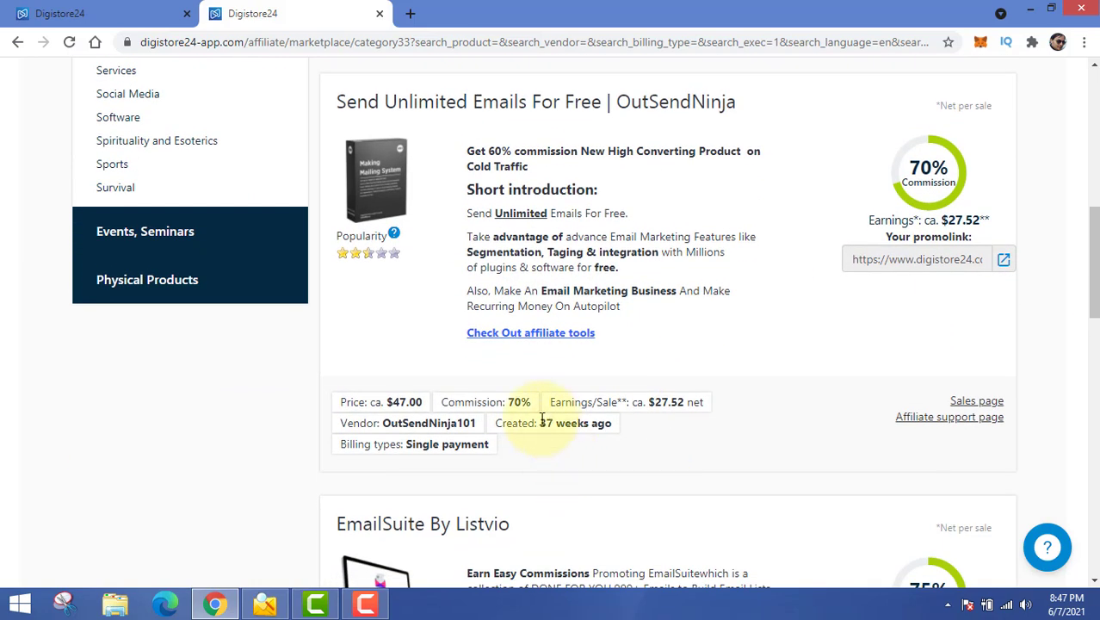
left_click_drag(503, 402, 530, 403)
left_click(701, 437)
Review the average price and product description of Perpetual Income 365, noting the kind of software it offers
scroll(702, 438, "up", 4)
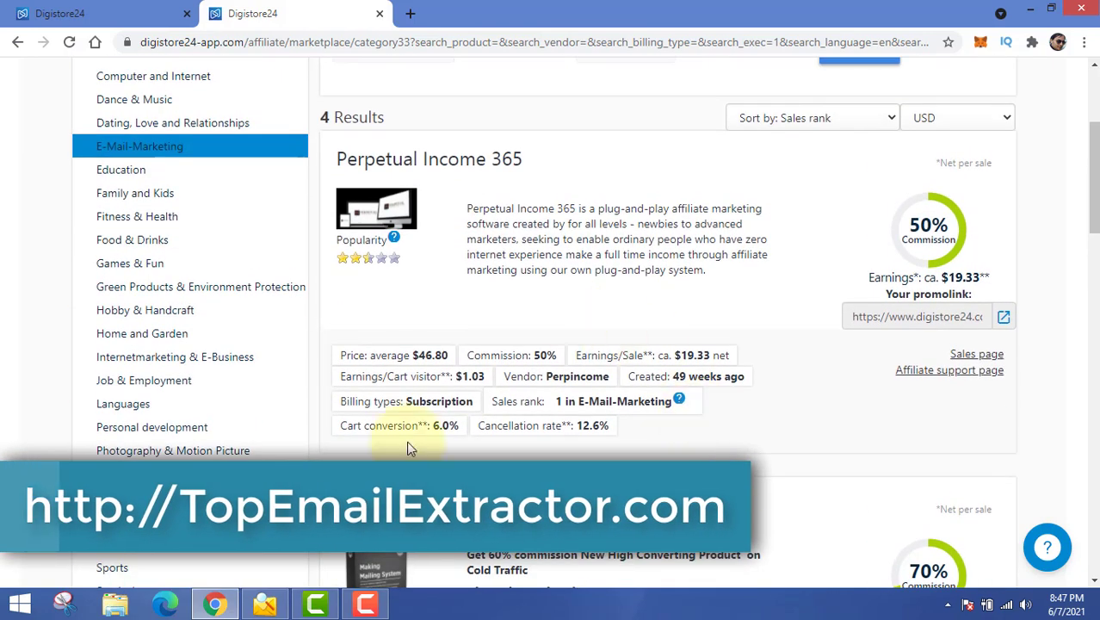
double_click(420, 359)
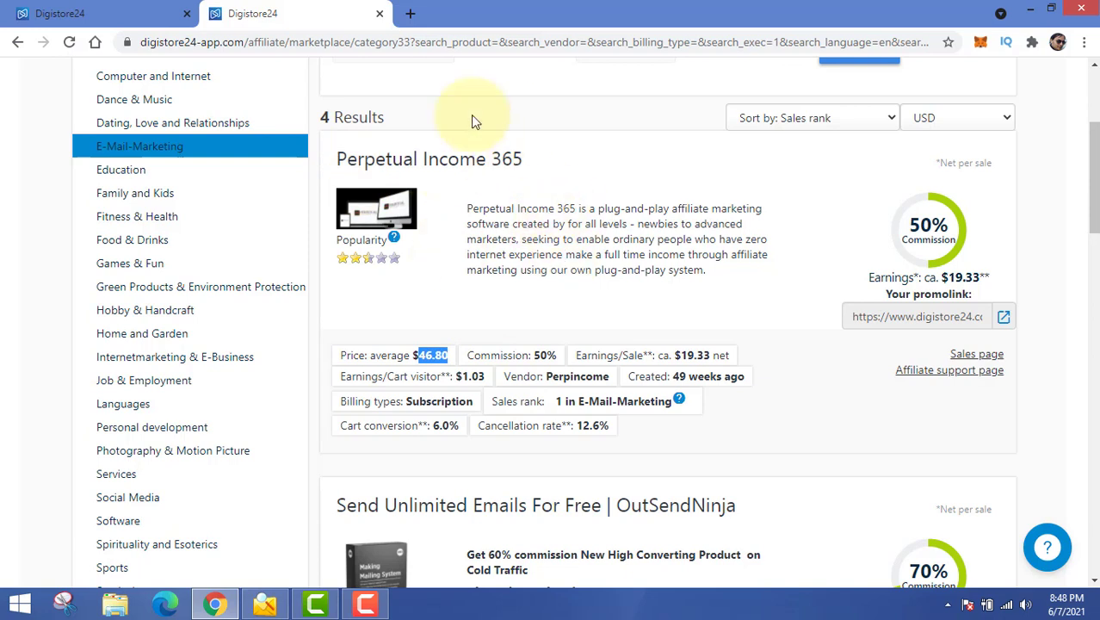
left_click_drag(342, 158, 504, 156)
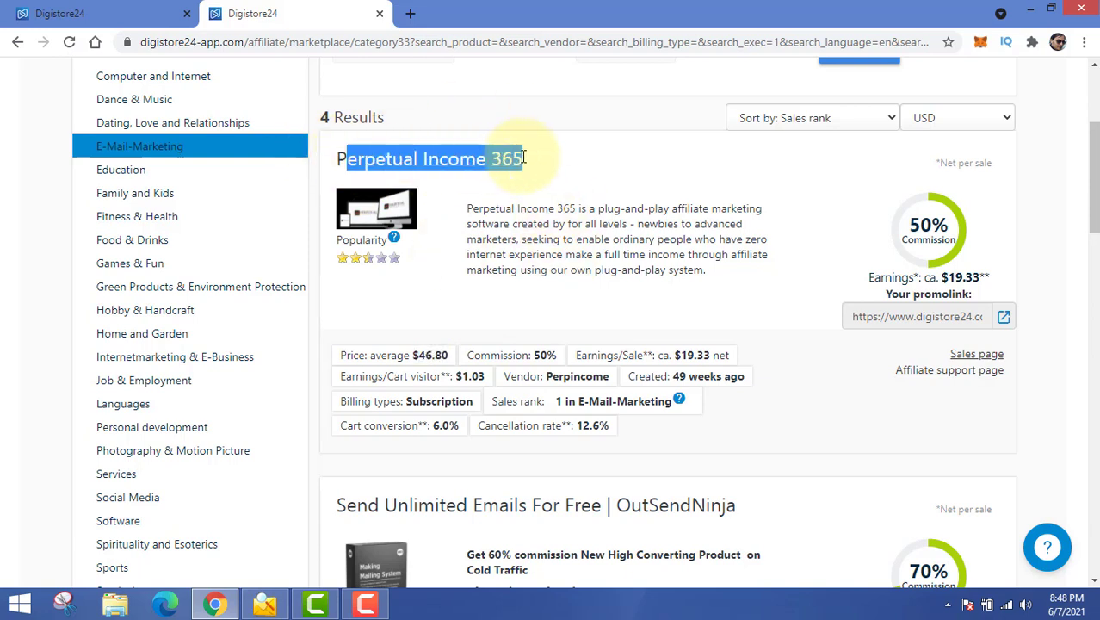
left_click(578, 162)
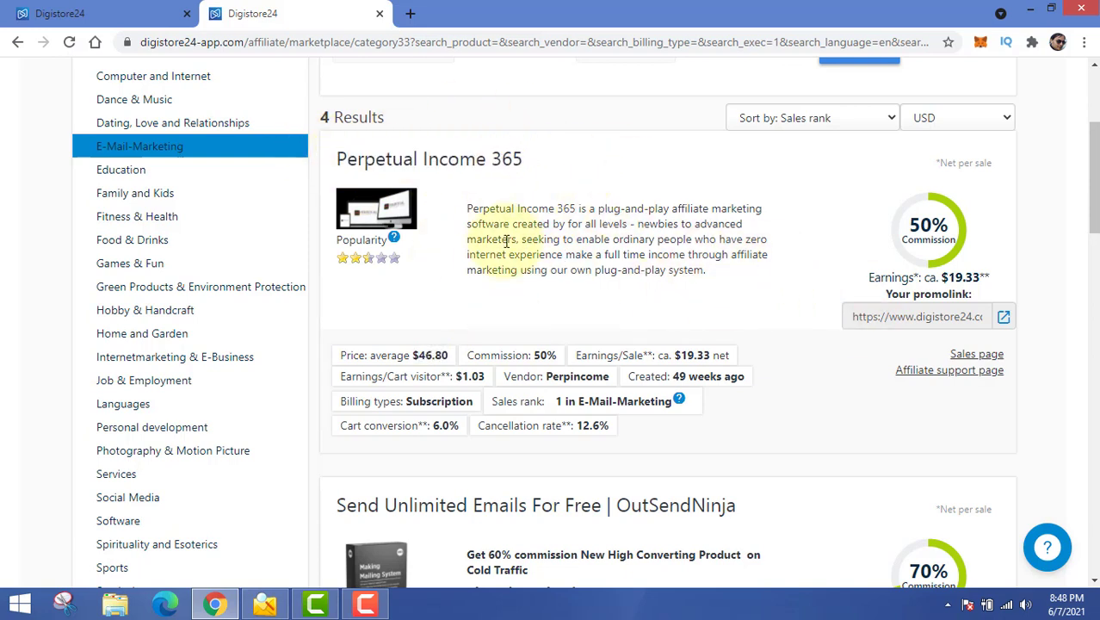
left_click_drag(676, 207, 762, 209)
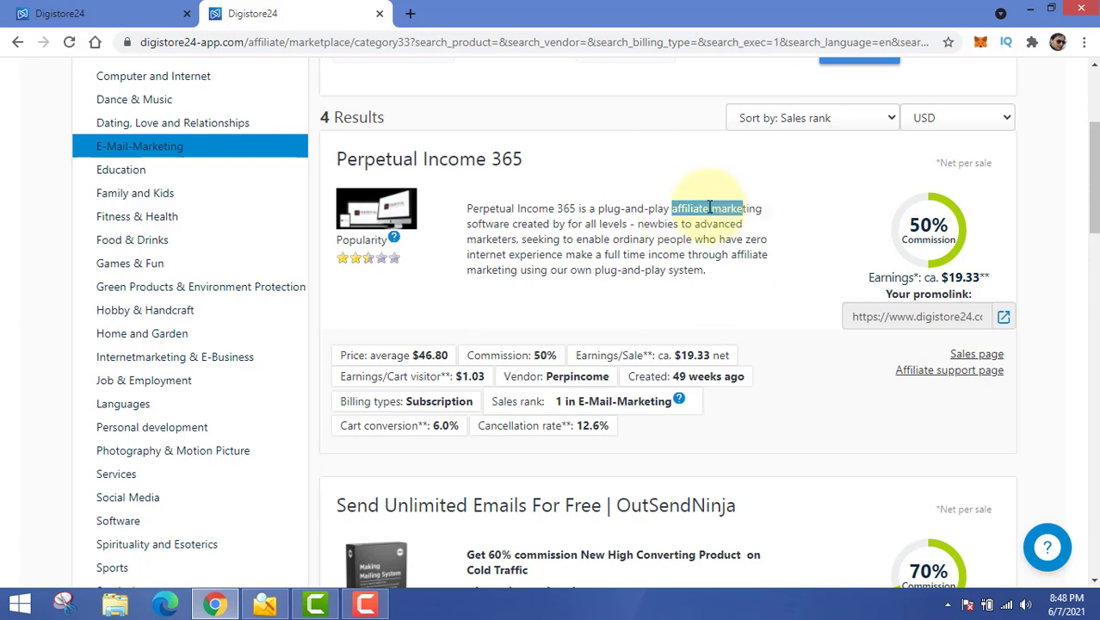
left_click(506, 213)
left_click_drag(488, 222, 565, 223)
left_click(625, 214)
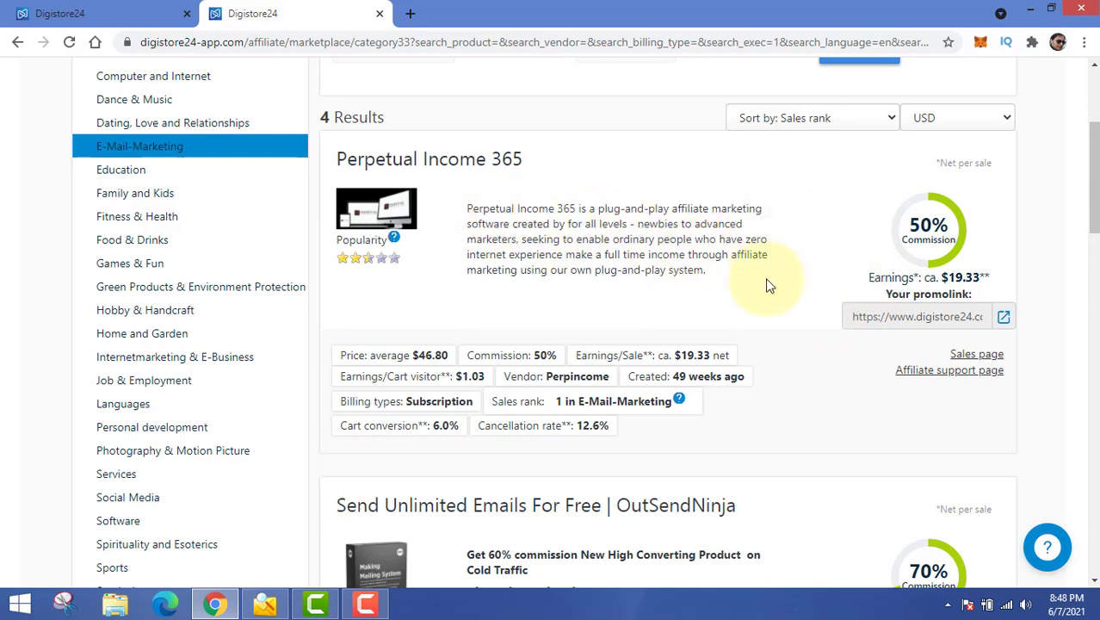
Read the product description and list of benefits in the Email Marketing Success offer
scroll(769, 284, "down", 7)
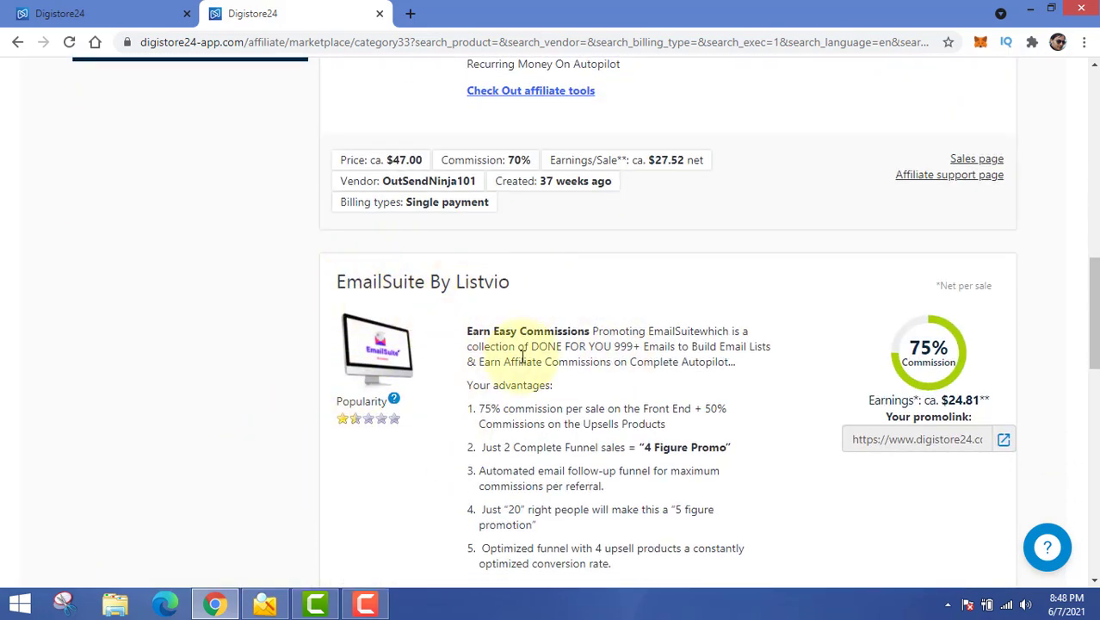
scroll(400, 418, "down", 5)
scroll(199, 372, "down", 1)
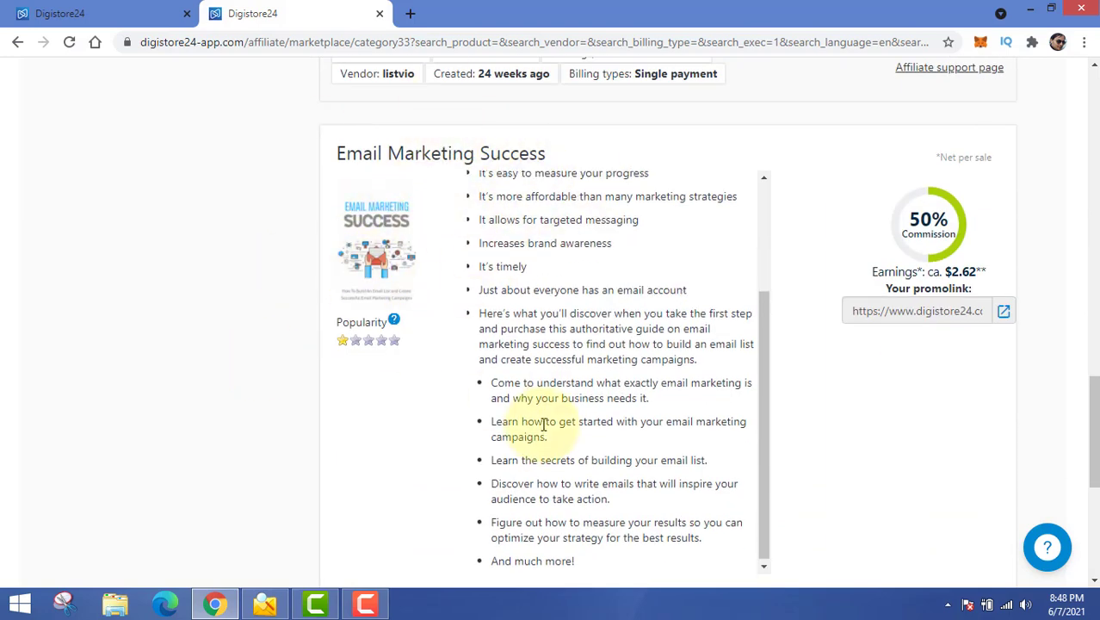
scroll(545, 423, "up", 2)
left_click_drag(535, 249, 656, 241)
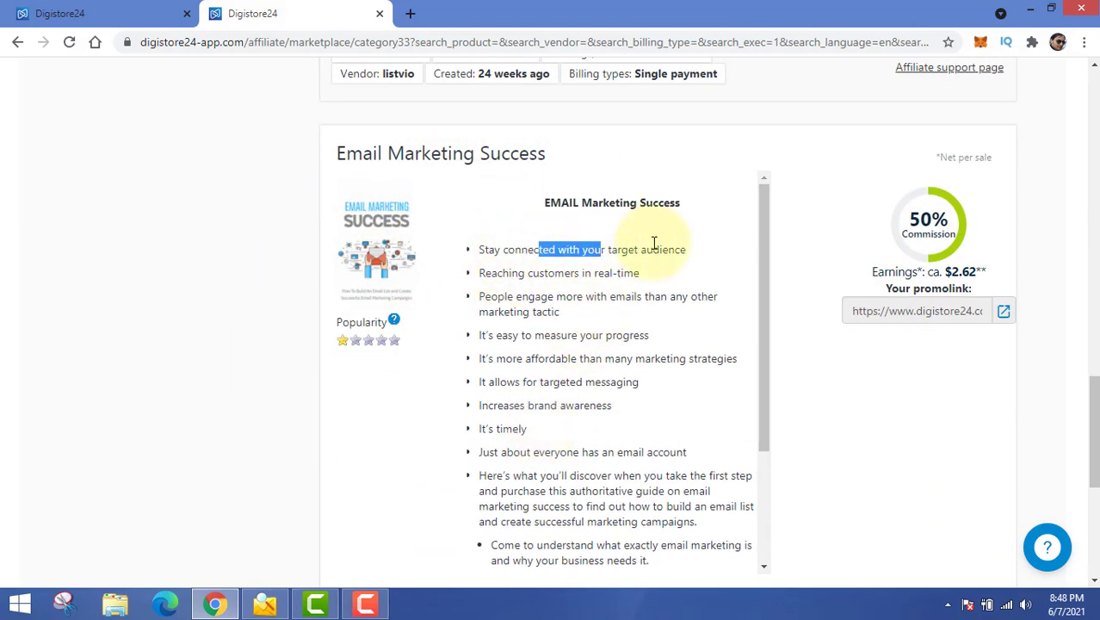
Look over the end of the Email Marketing Success offer and the other digital product categories available in the marketplace
left_click(690, 287)
scroll(175, 374, "down", 4)
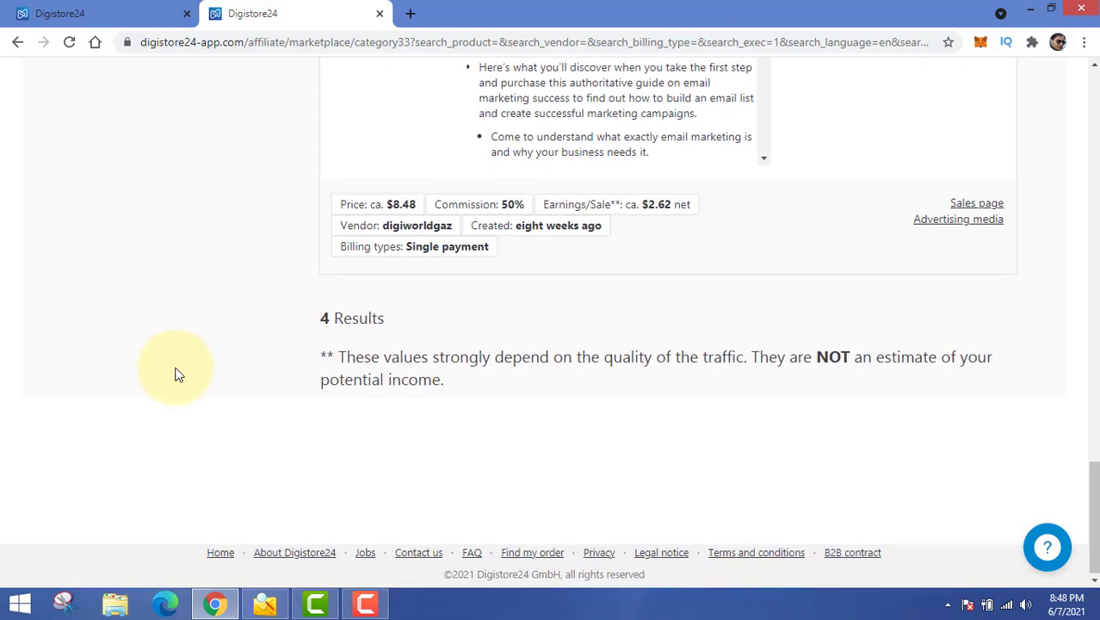
scroll(175, 374, "up", 10)
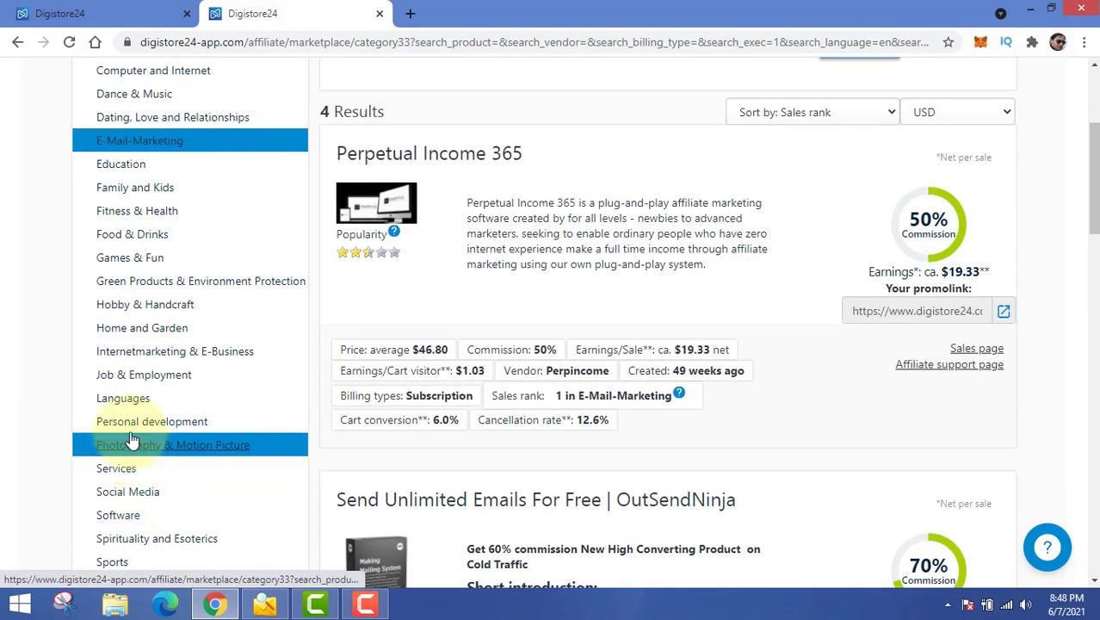
scroll(120, 214, "up", 2)
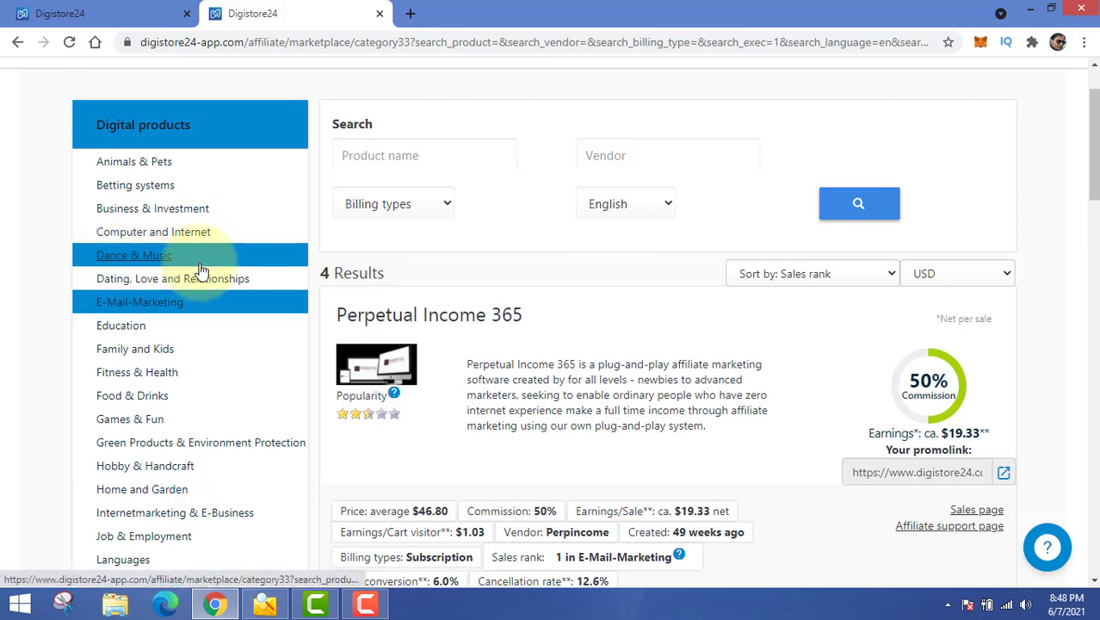
scroll(177, 379, "down", 1)
scroll(148, 482, "down", 2)
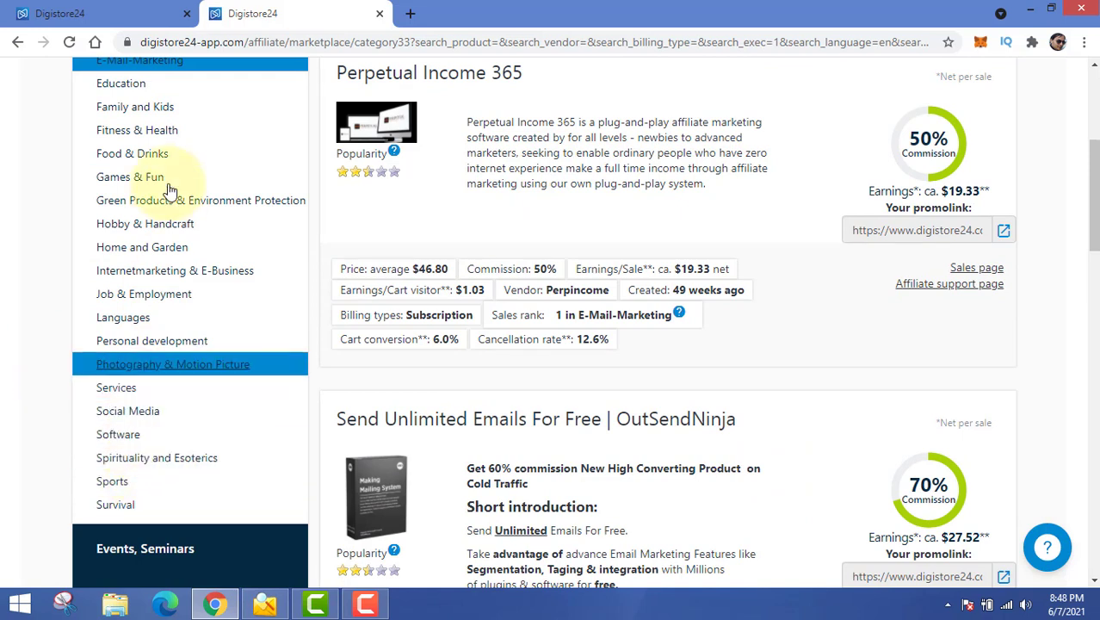
scroll(183, 209, "up", 2)
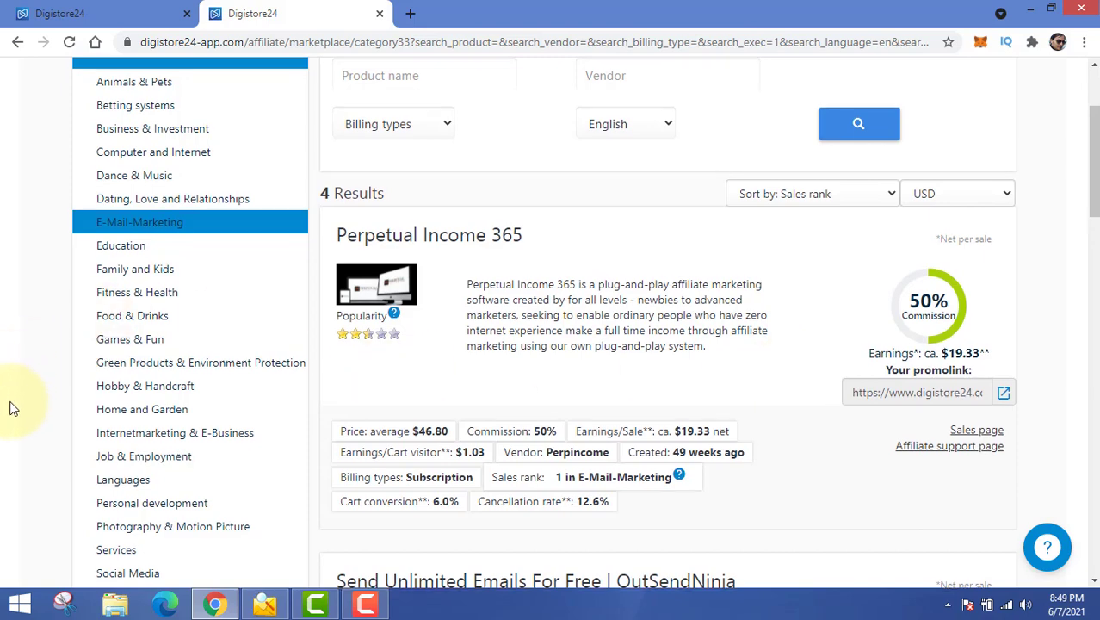
scroll(12, 406, "up", 3)
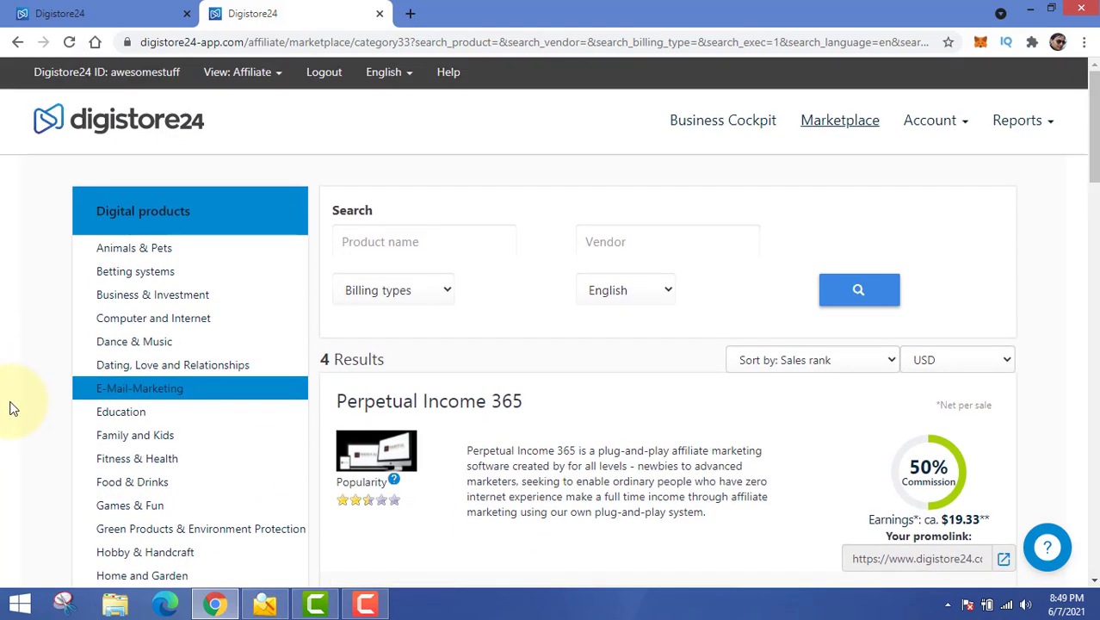
Switch to LetsExtract Email Studio and inspect the extracted addresses, including a personal Gmail lead from the work-at-home keyword
left_click(264, 604)
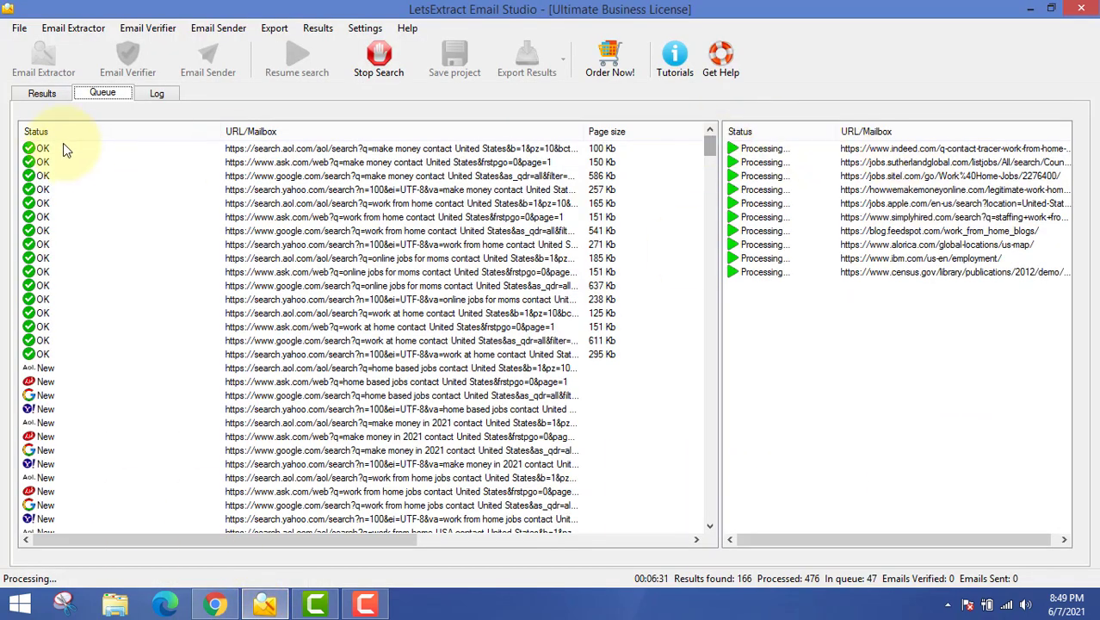
left_click(41, 93)
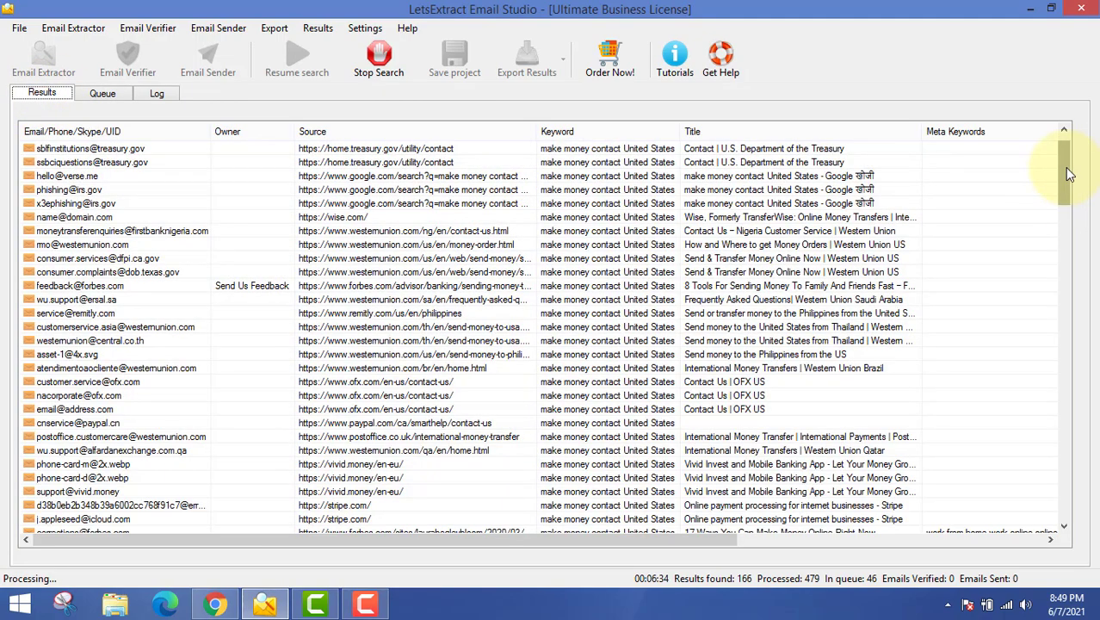
left_click_drag(1068, 175, 1056, 505)
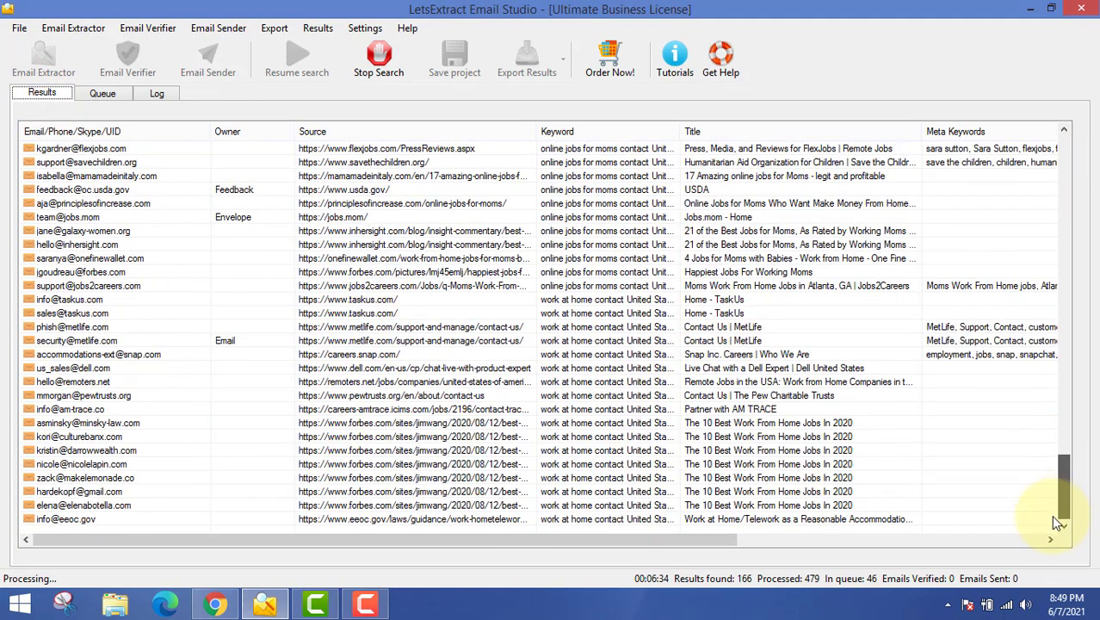
left_click(79, 494)
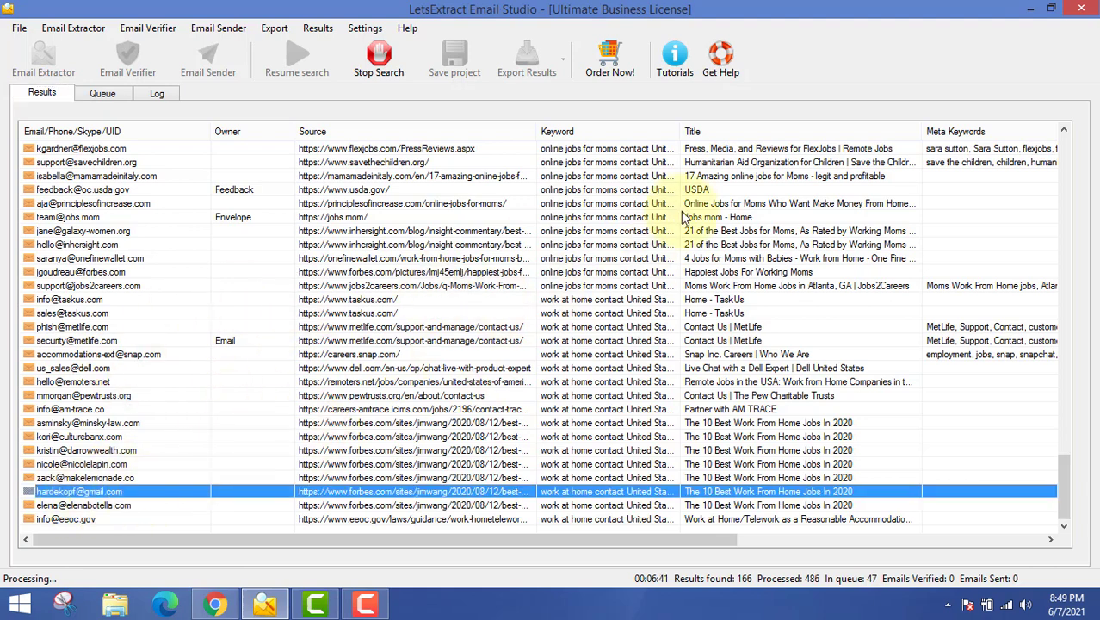
Return to the Digistore24 marketplace in Chrome and review the price, commission and earnings details of Perpetual Income 365
left_click(217, 605)
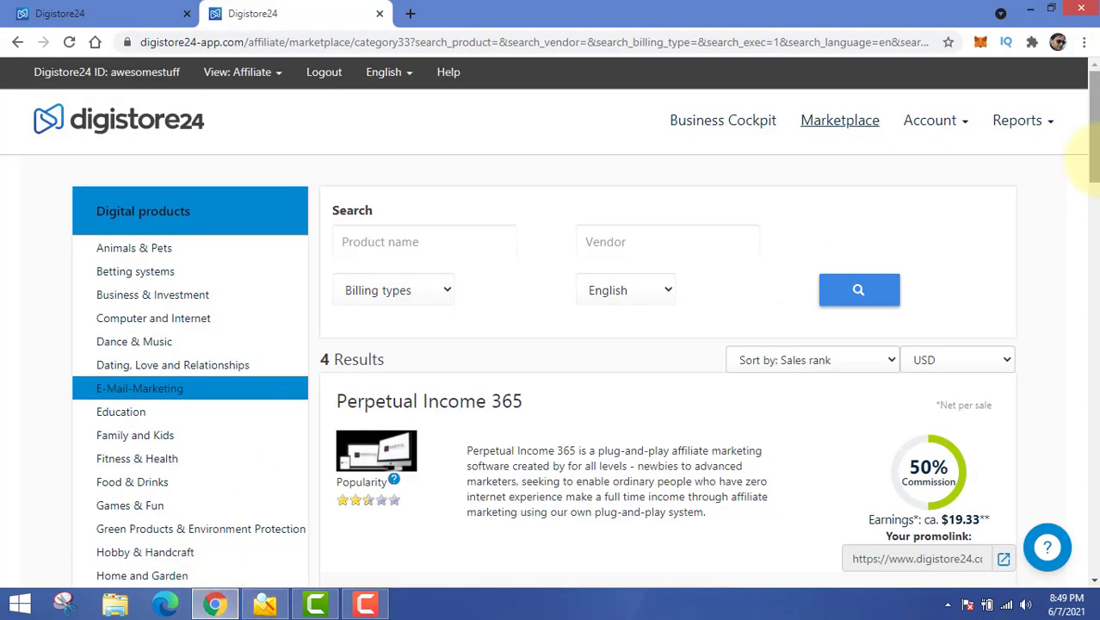
scroll(1080, 123, "down", 2)
scroll(1080, 129, "up", 2)
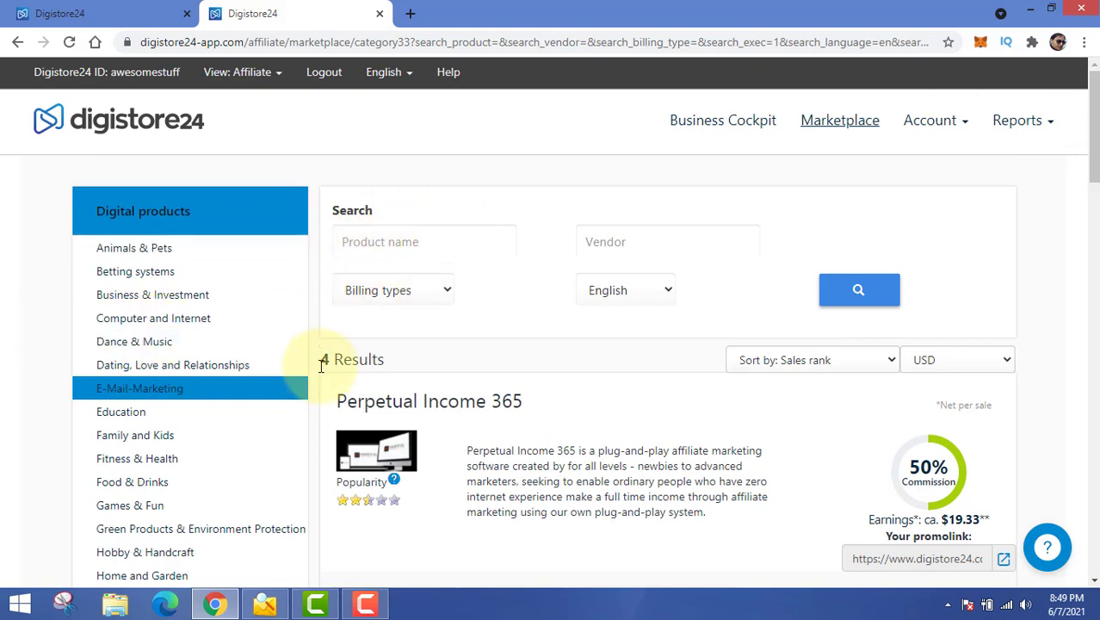
scroll(545, 318, "down", 3)
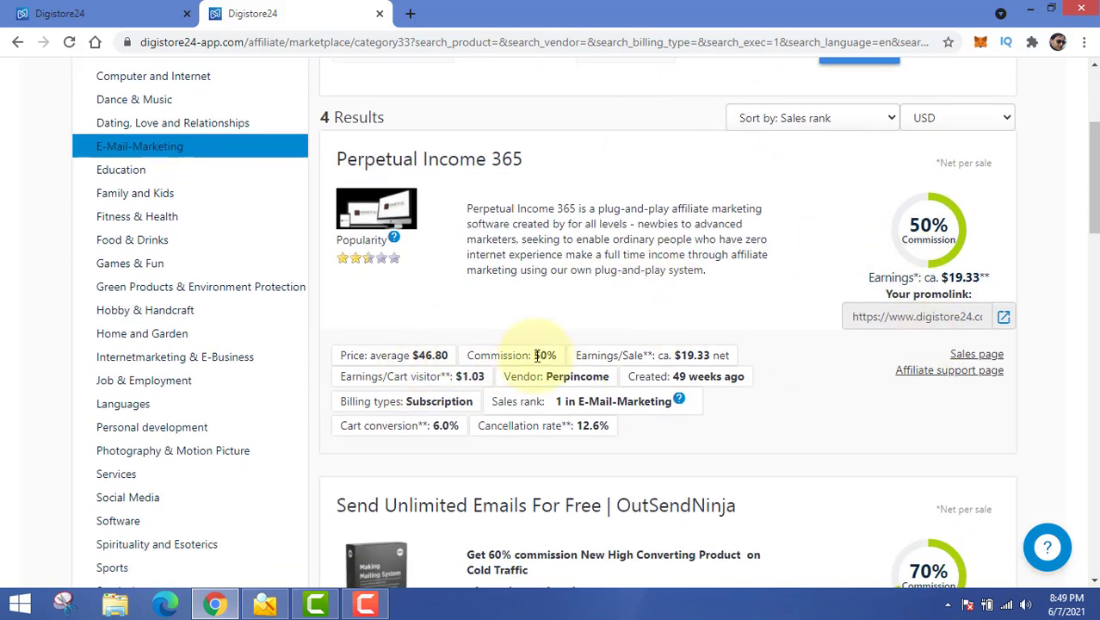
left_click(777, 441)
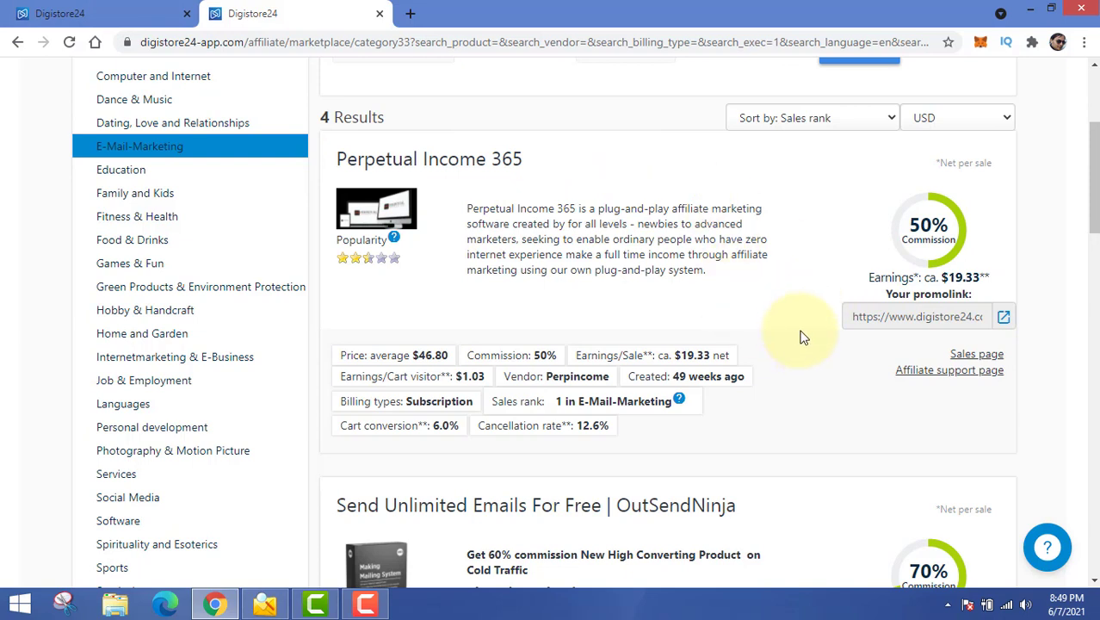
Copy the affiliate promolink of the Perpetual Income 365 offer
left_click(912, 320)
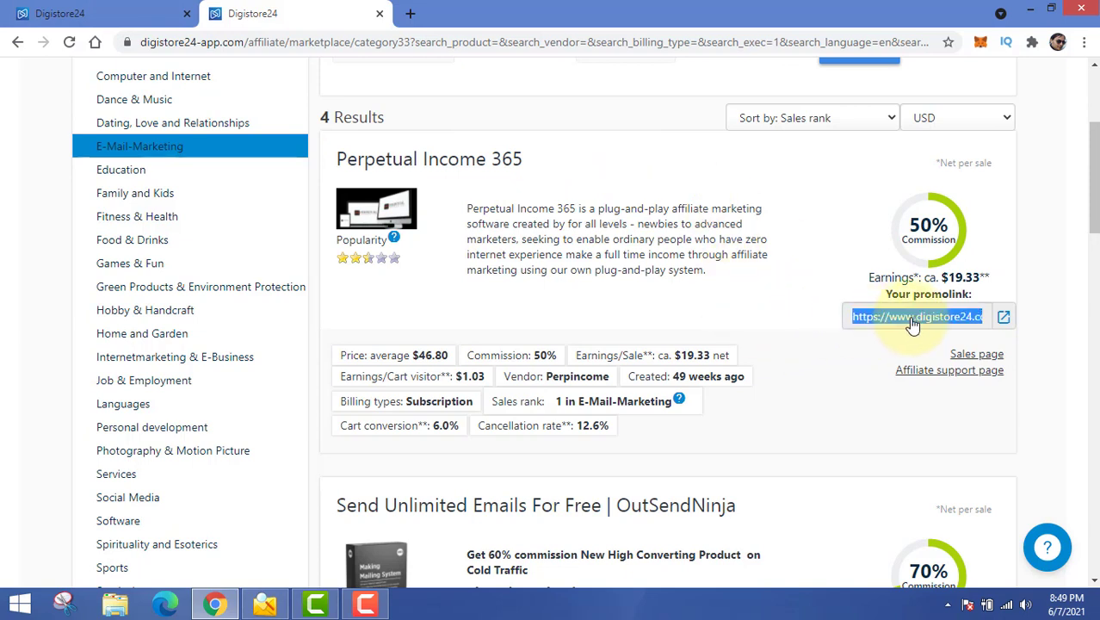
right_click(913, 321)
left_click(891, 327)
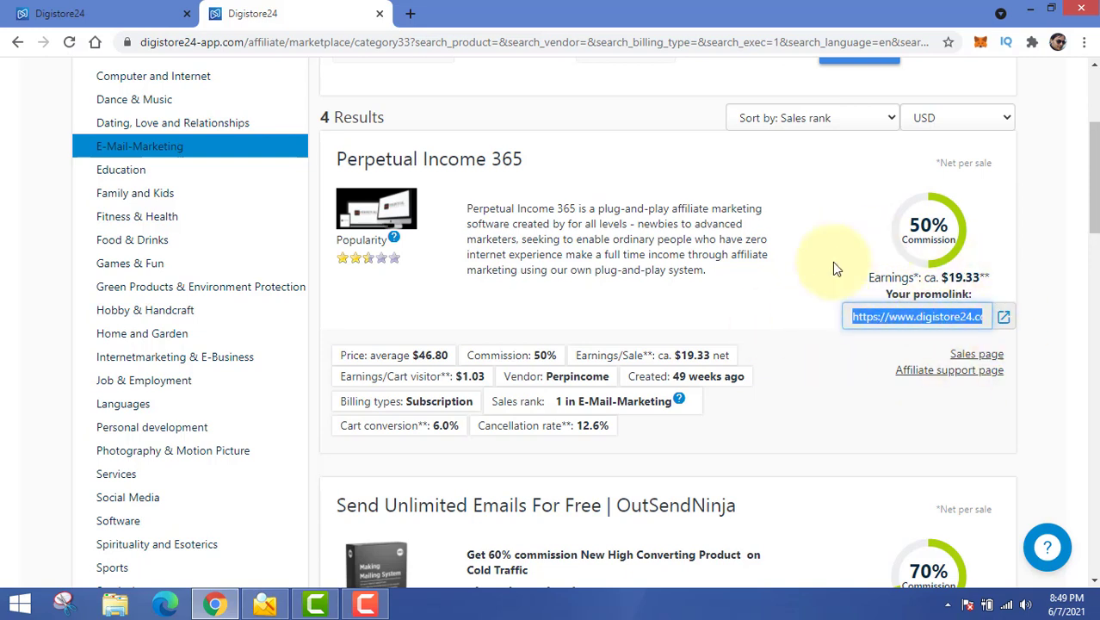
right_click(921, 317)
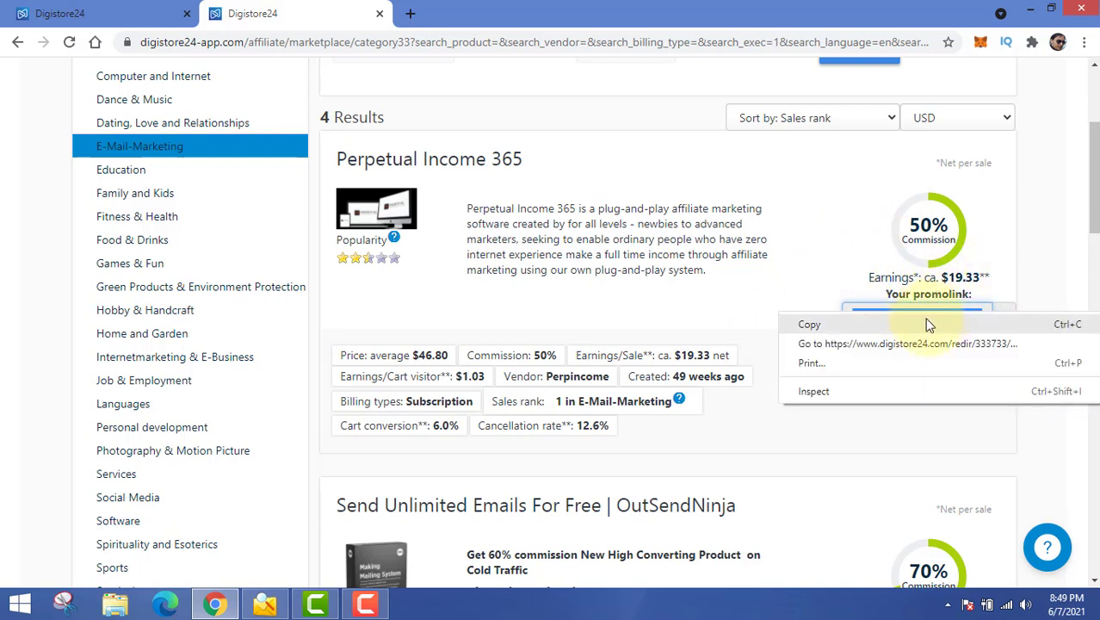
left_click(971, 324)
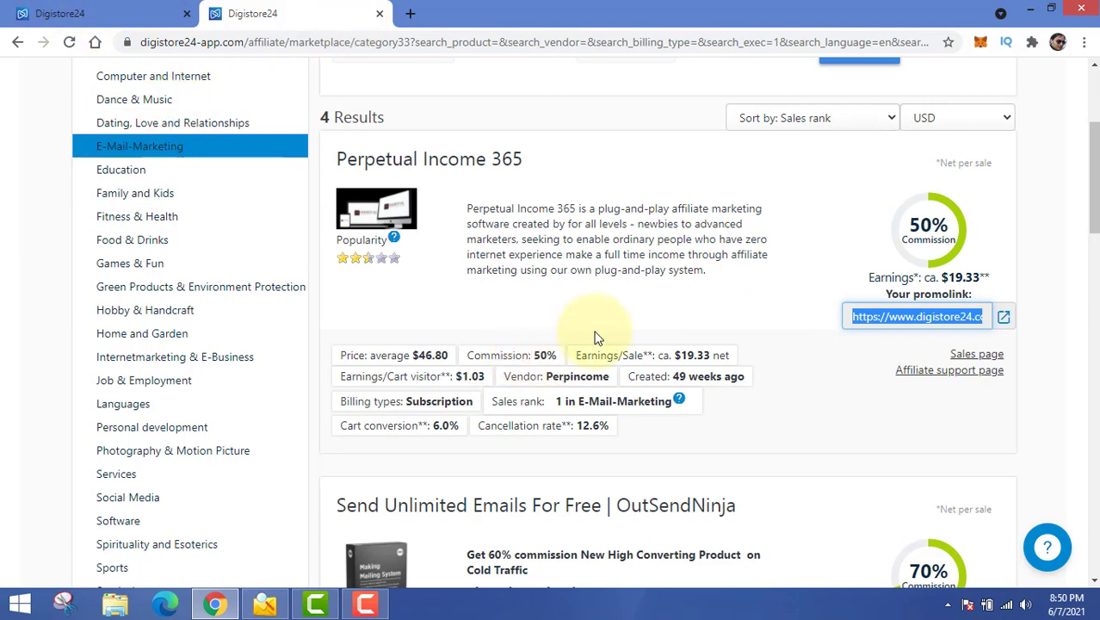
Look at the public Digistore24 homepage, and return to the E-Mail-Marketing marketplace results
left_click(118, 12)
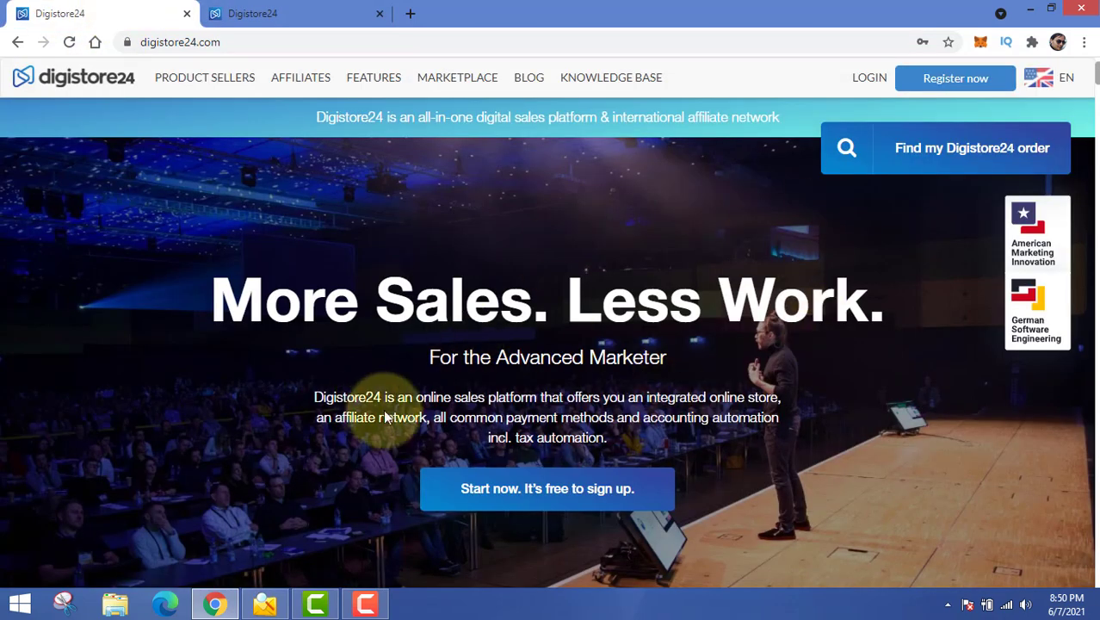
scroll(323, 434, "down", 1)
scroll(322, 434, "up", 1)
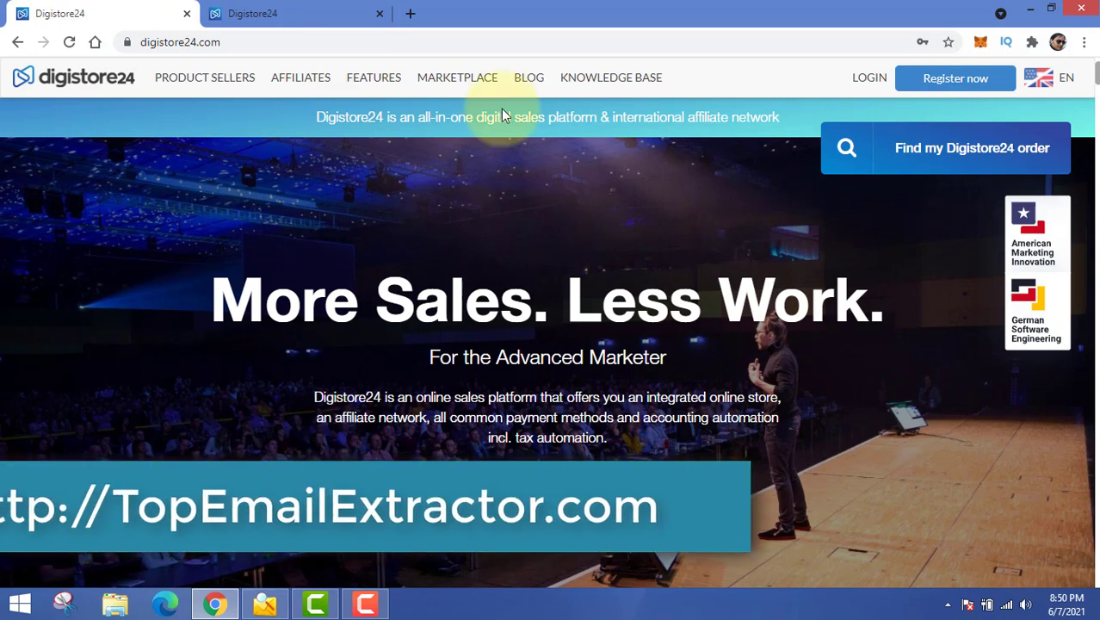
left_click(311, 10)
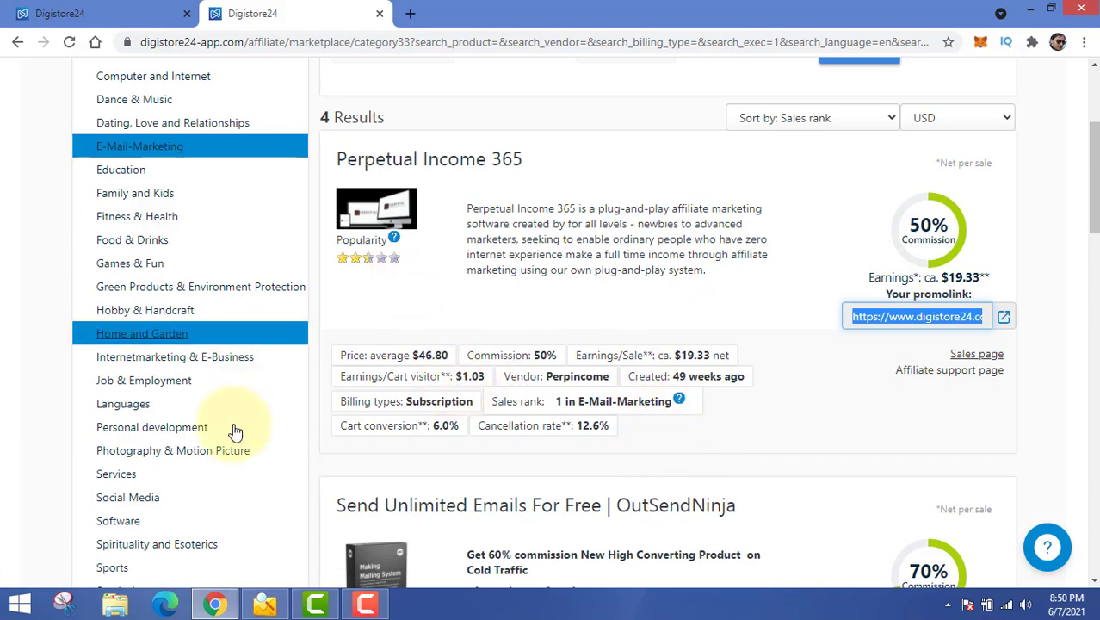
Switch to LetsExtract Email Studio, stop the running email search and go back to the first extracted results
left_click(264, 604)
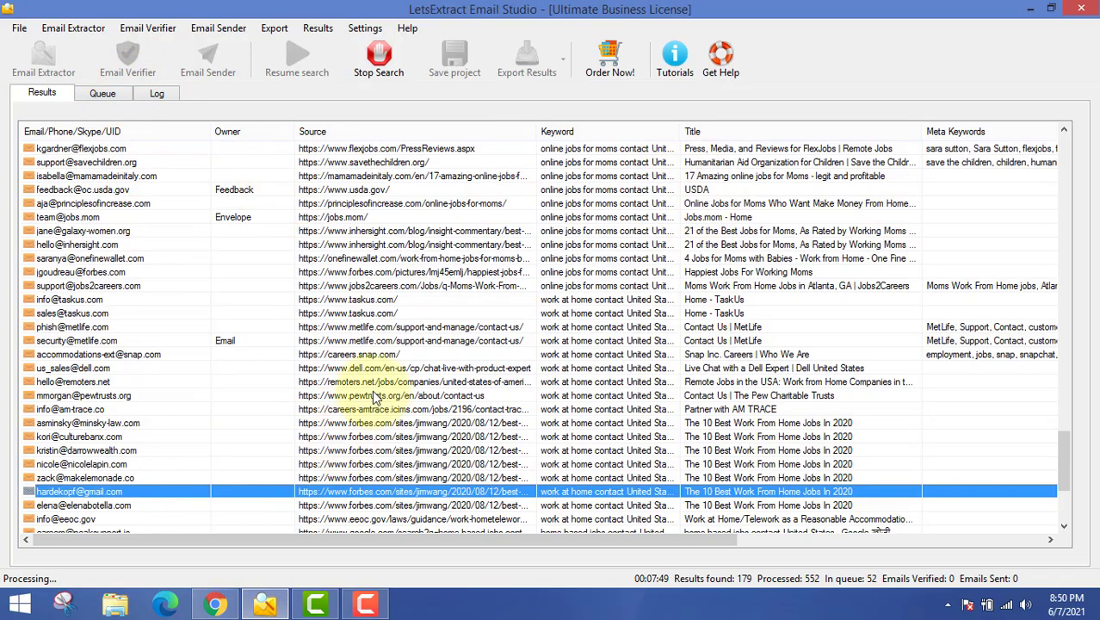
left_click(380, 62)
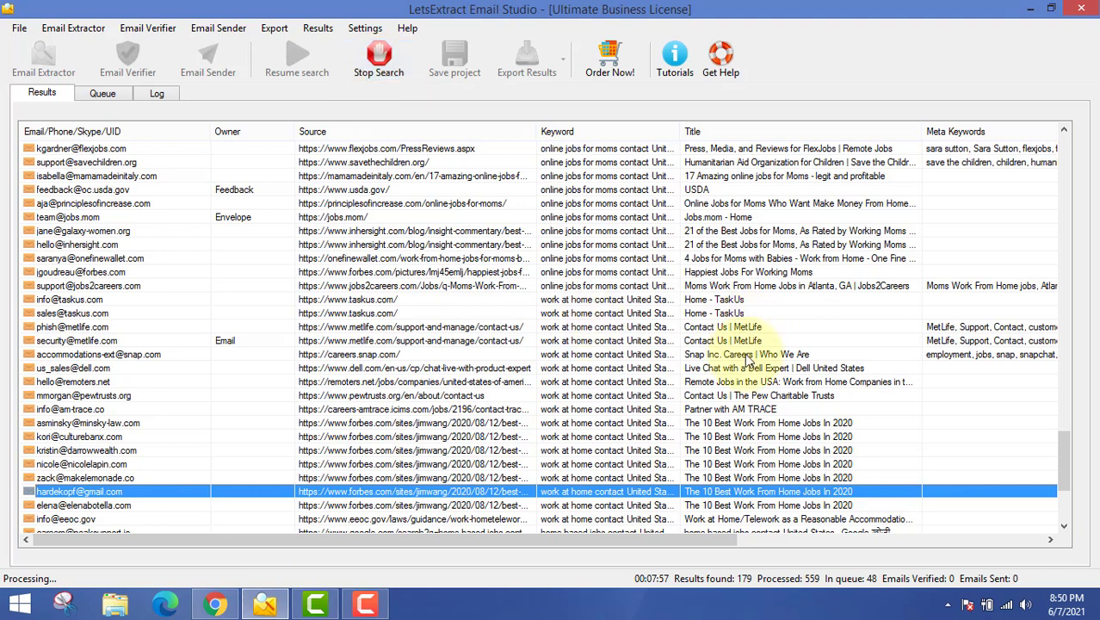
left_click(375, 59)
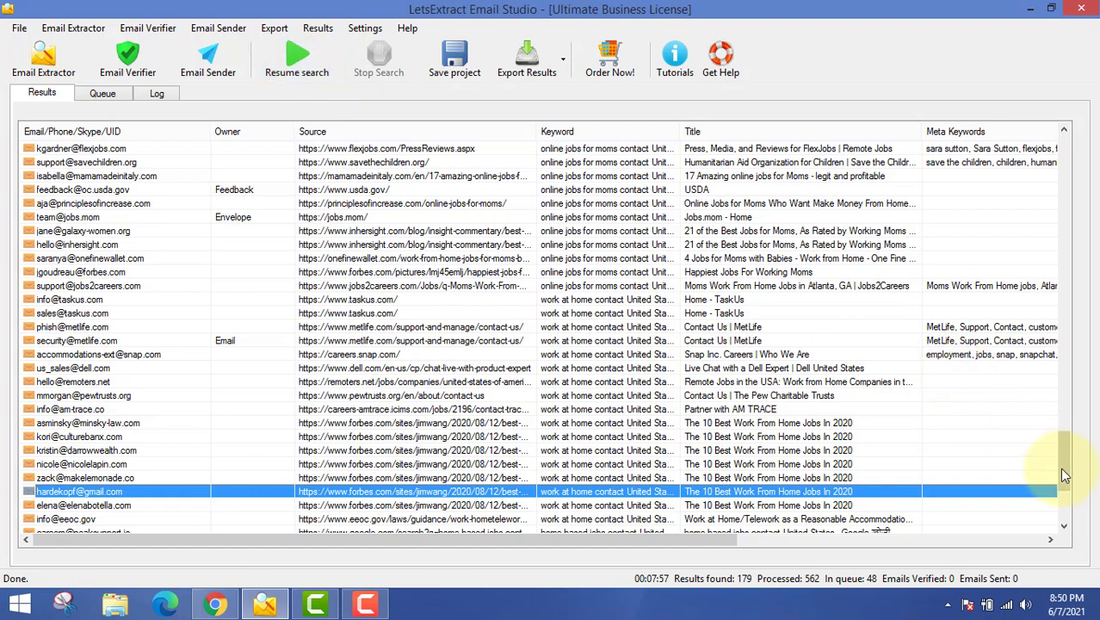
left_click(1065, 254)
left_click_drag(1066, 254, 1065, 142)
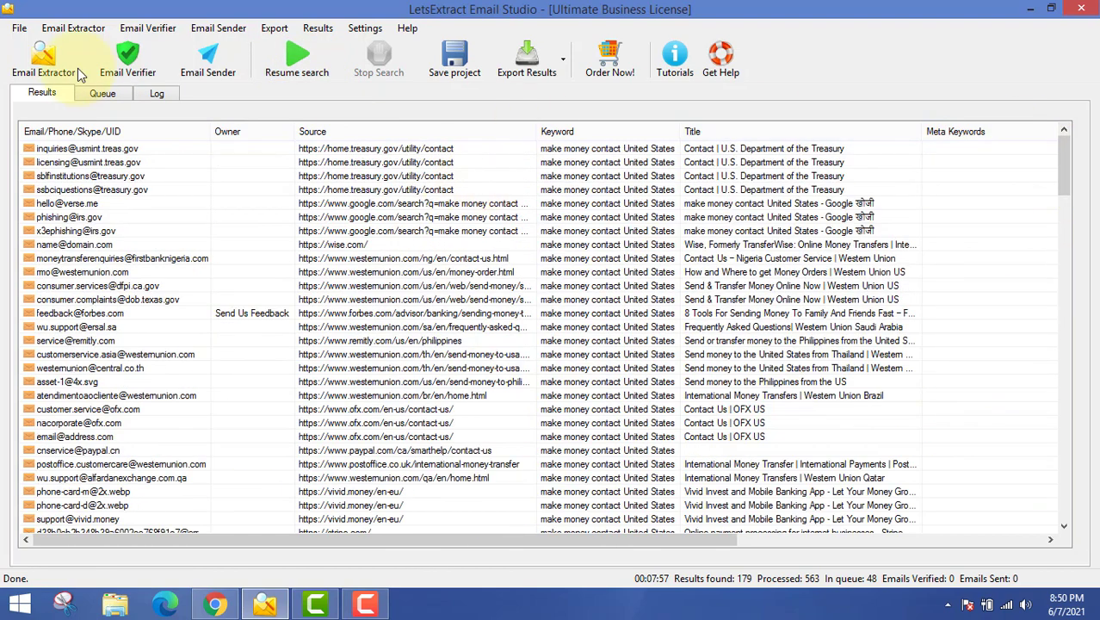
Examine the verification options and general settings of the Email Verifier, and close it
left_click(151, 71)
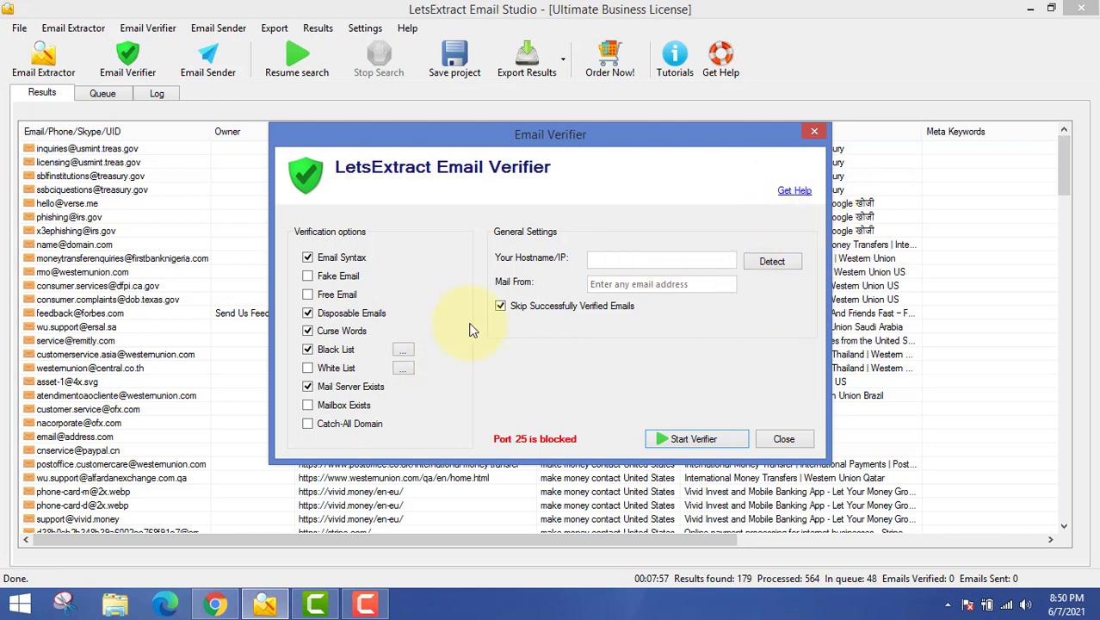
left_click(814, 132)
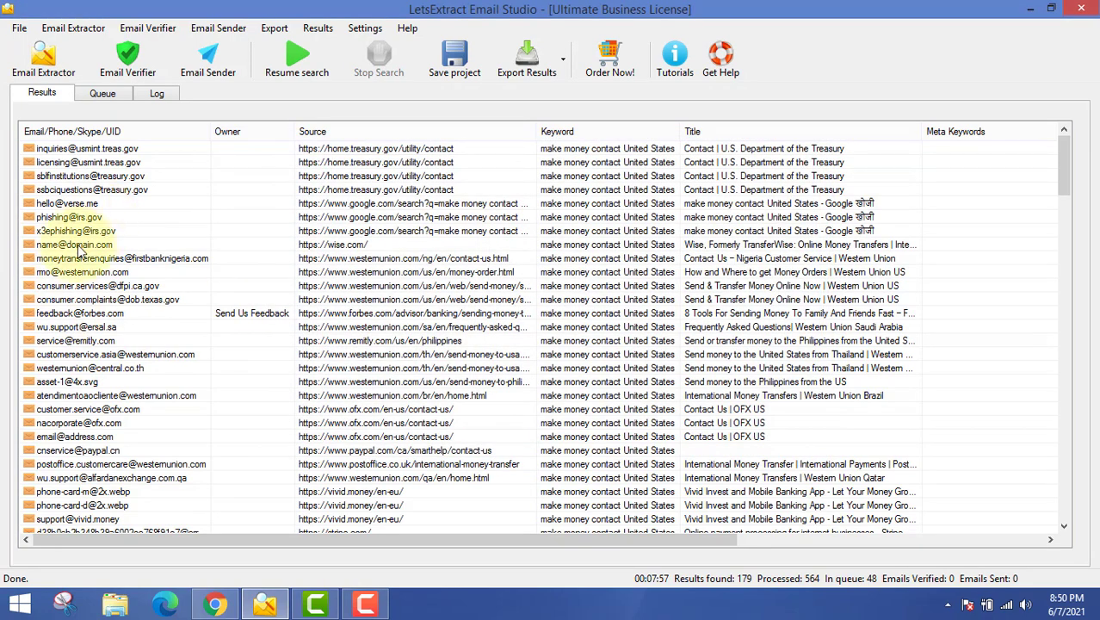
left_click(222, 76)
left_click_drag(637, 146, 671, 140)
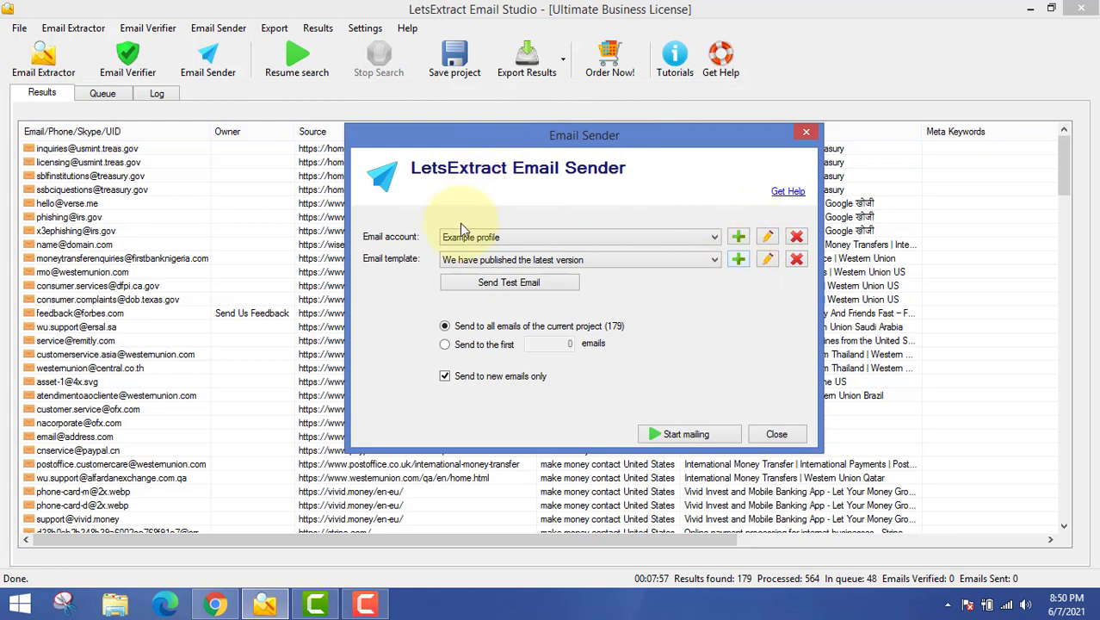
left_click(482, 281)
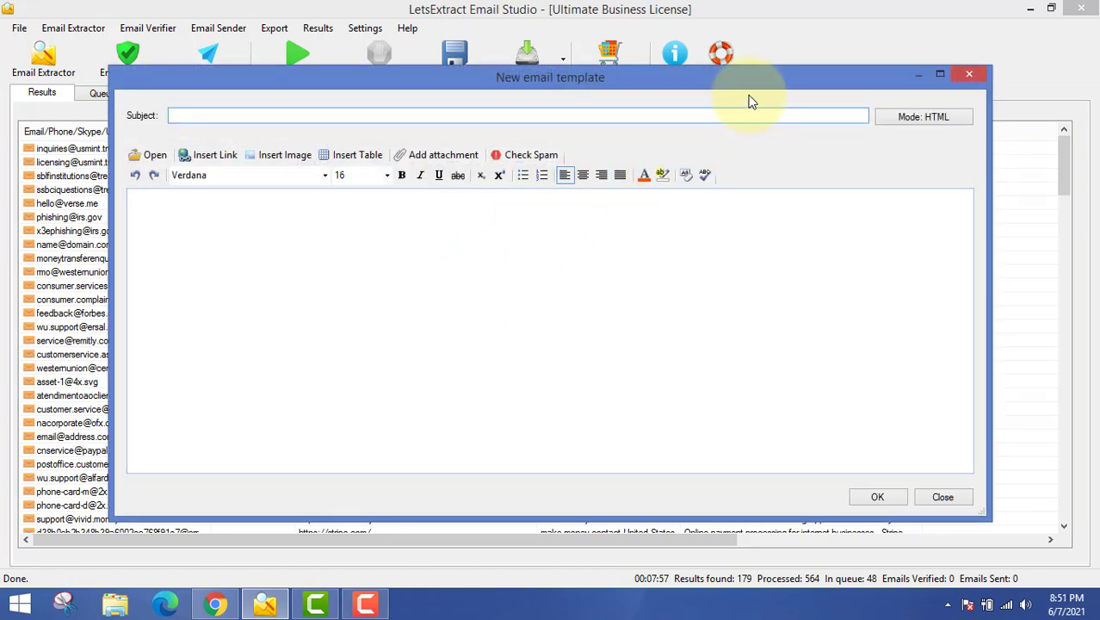
mouse_move(704, 81)
left_mouse_down()
mouse_move(771, 111)
mouse_move(712, 103)
mouse_move(715, 88)
left_mouse_up()
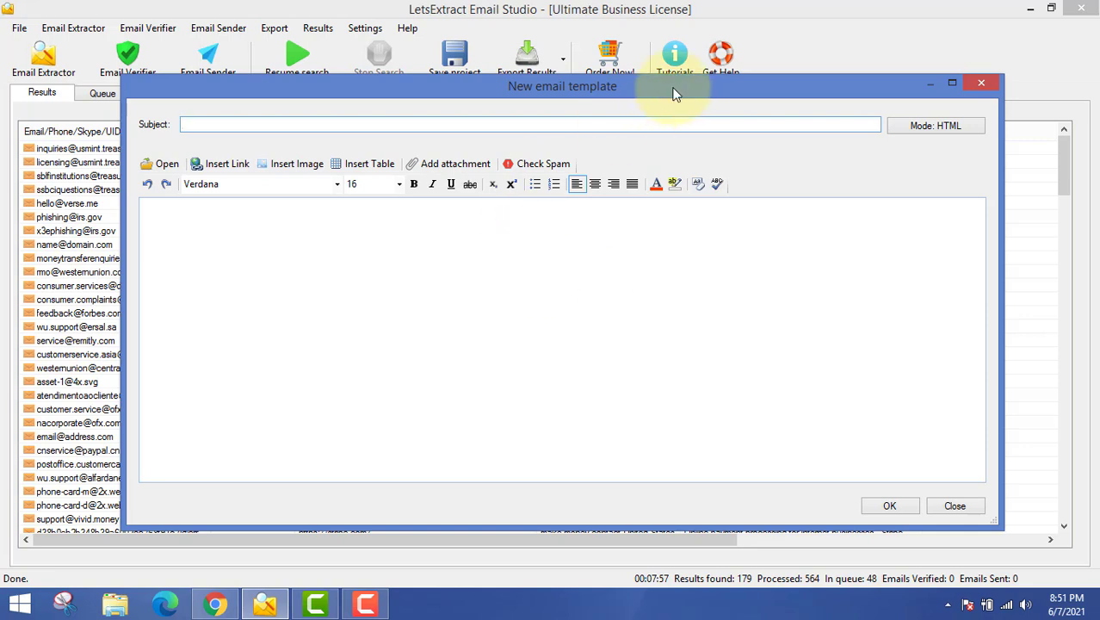
left_click_drag(689, 101, 695, 112)
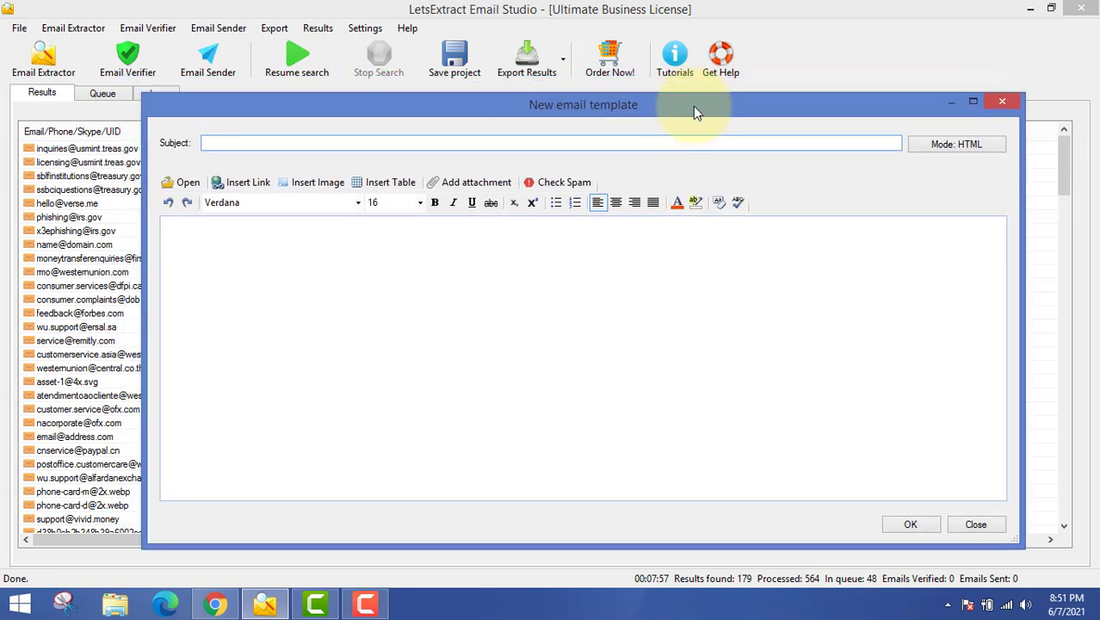
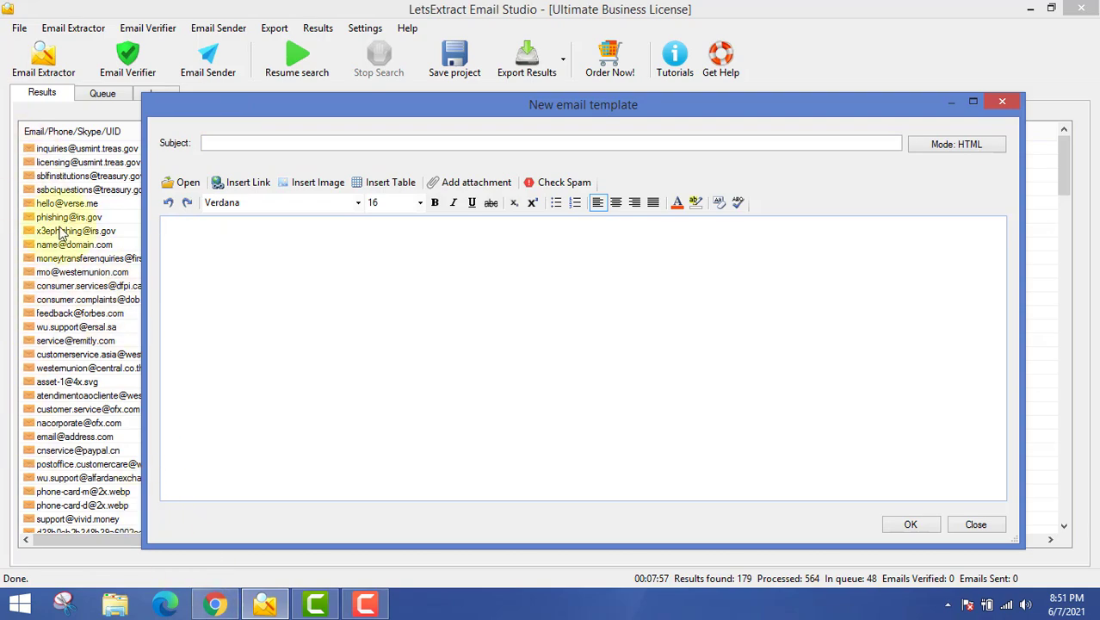
left_click(230, 280)
left_click(1000, 108)
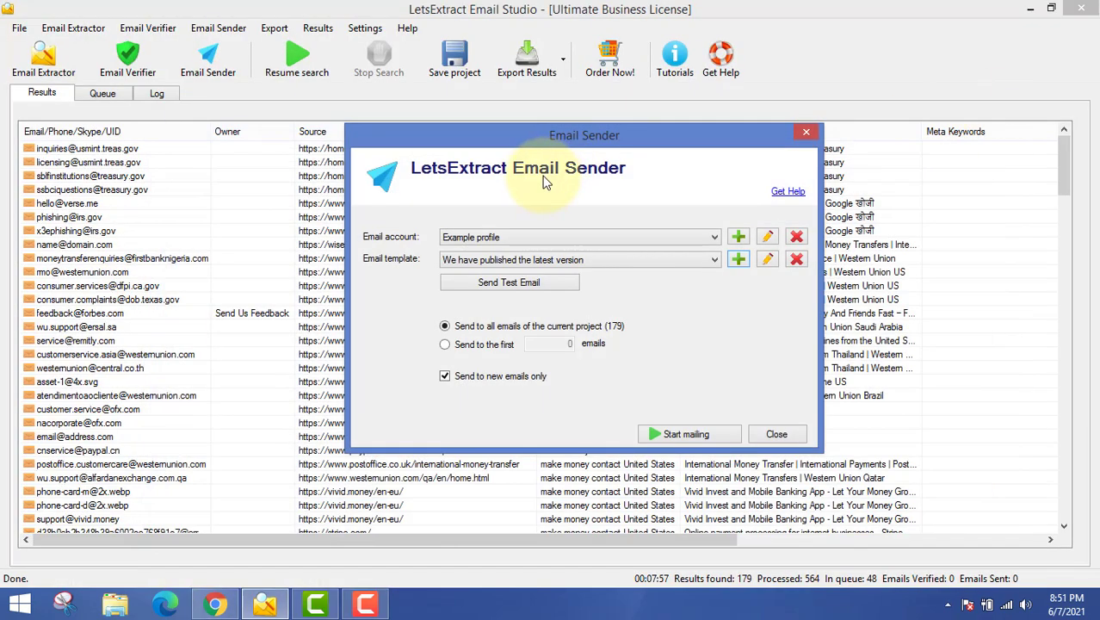
left_click(804, 133)
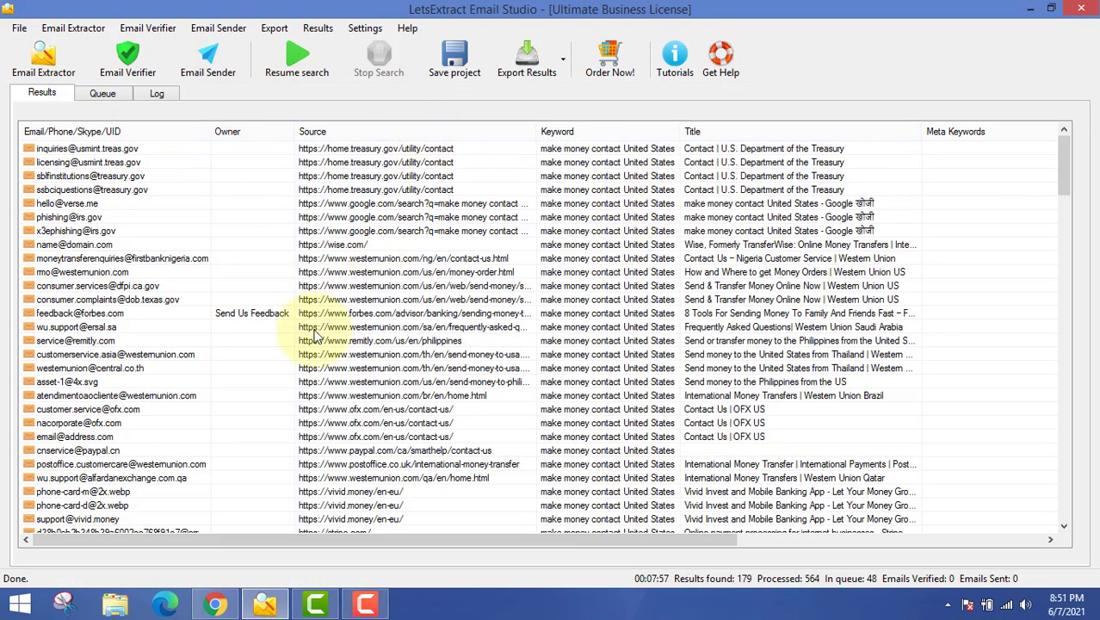
Copy the extracted results to the clipboard, and start a new email template from the Email Sender
left_click(525, 69)
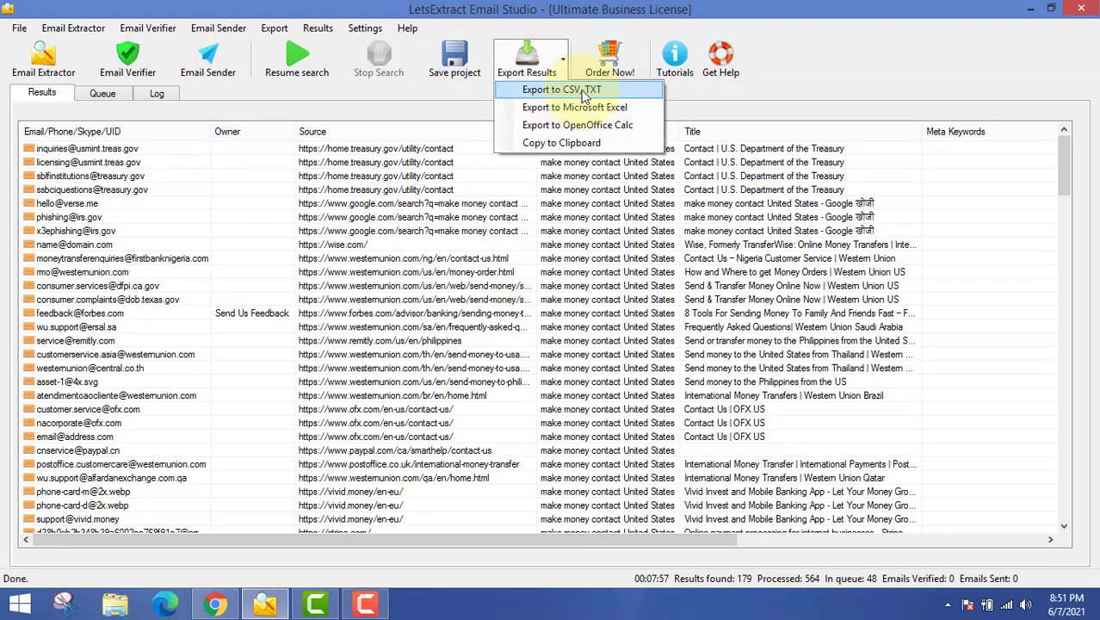
left_click(613, 141)
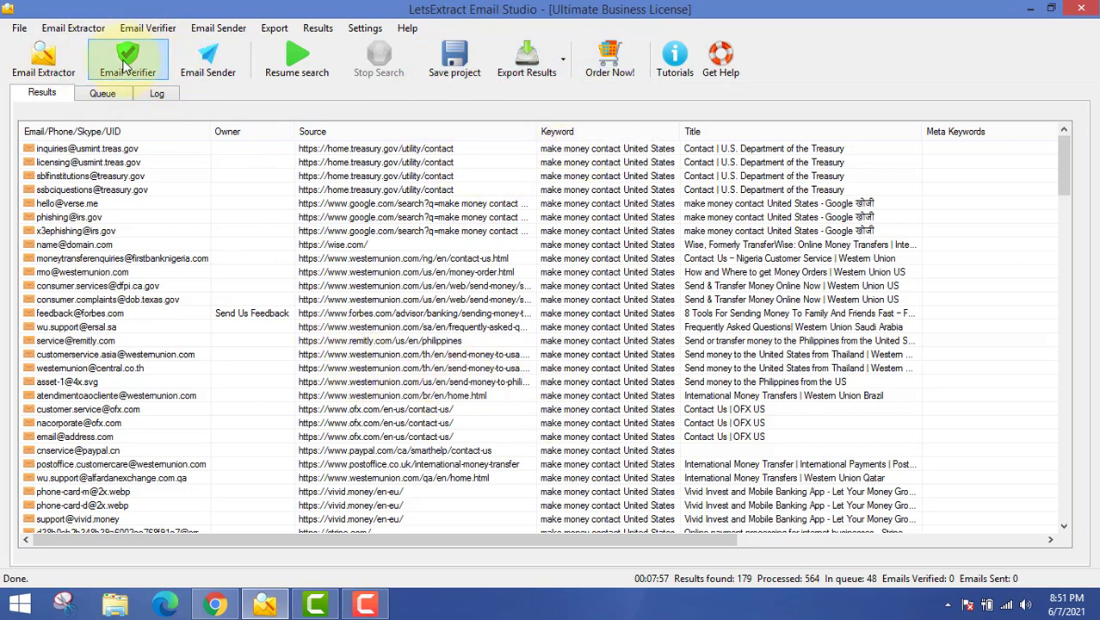
left_click(183, 76)
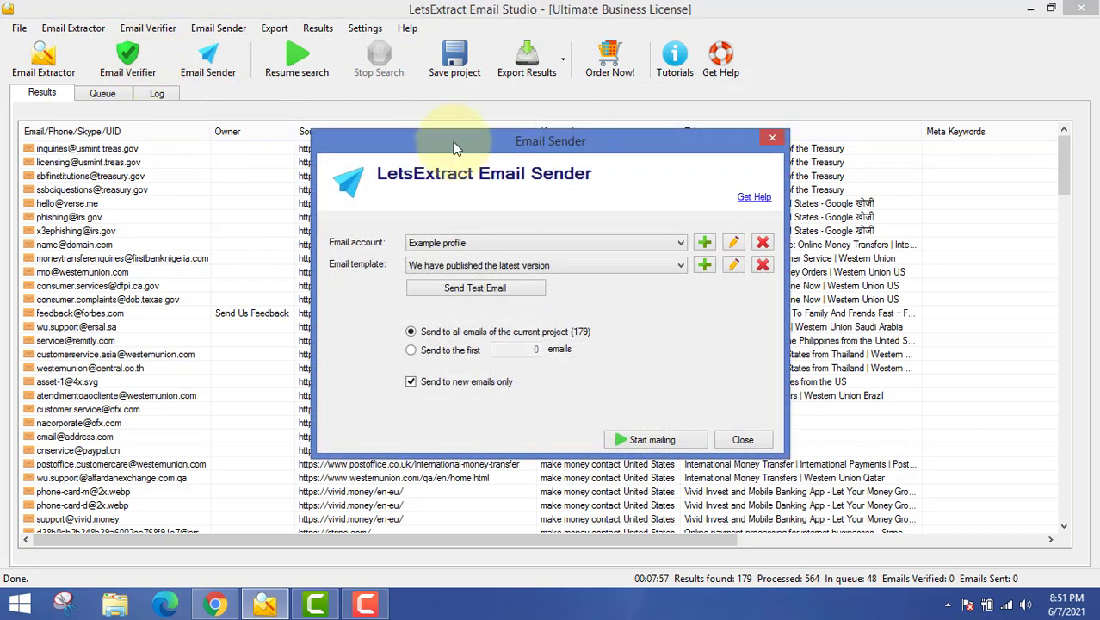
left_click(704, 264)
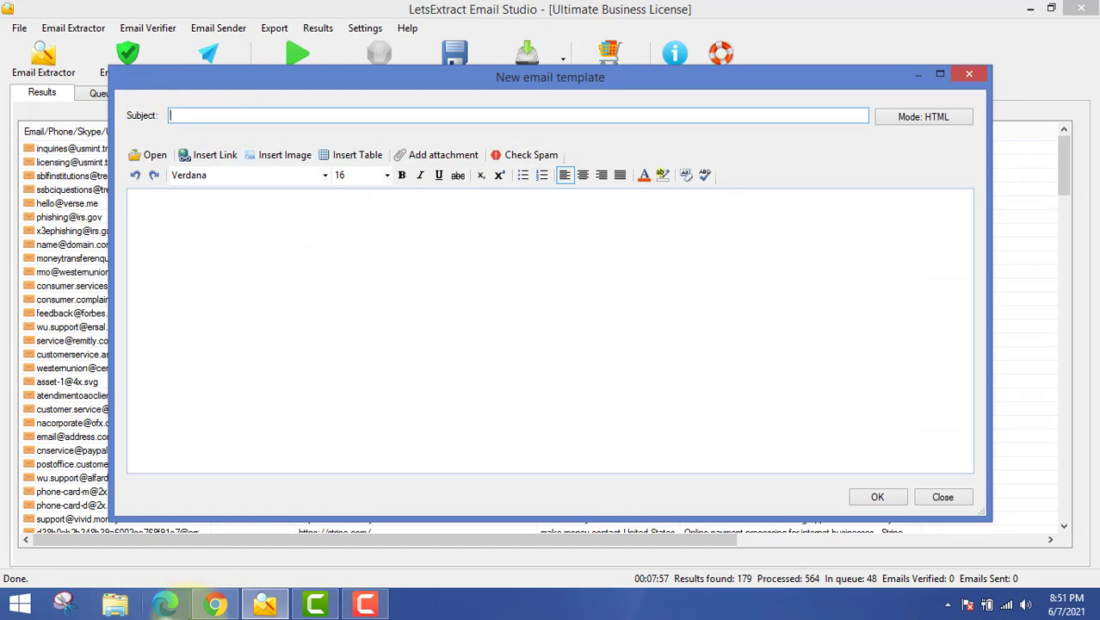
Switch to Chrome to look at the Perpetual Income 365 promolink, and return to the new email template in LetsExtract Email Studio
left_click(215, 604)
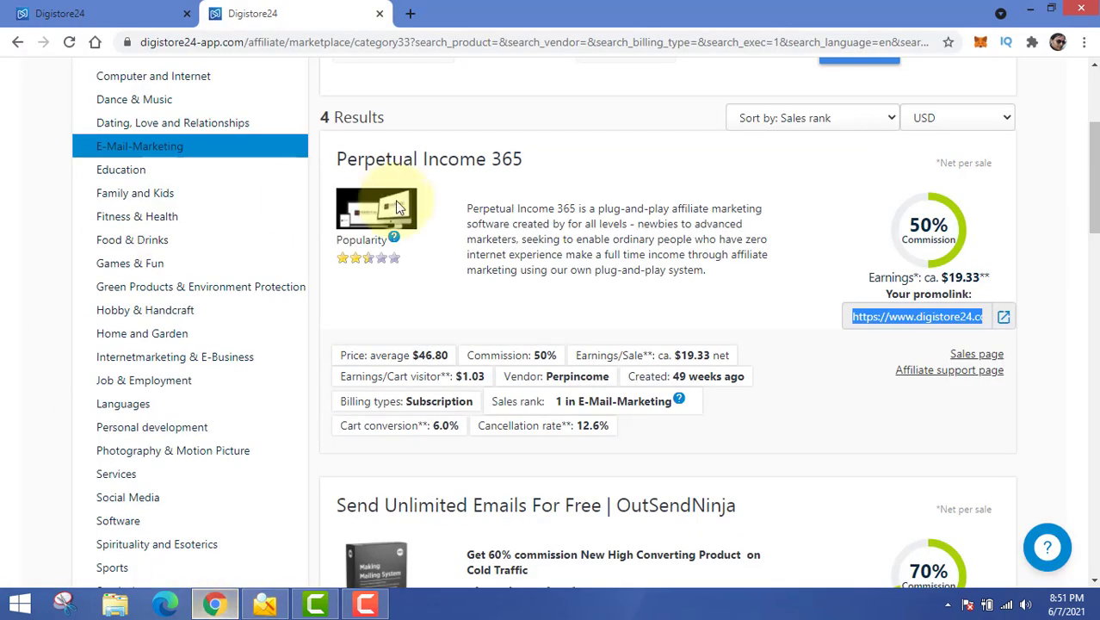
left_click(872, 325)
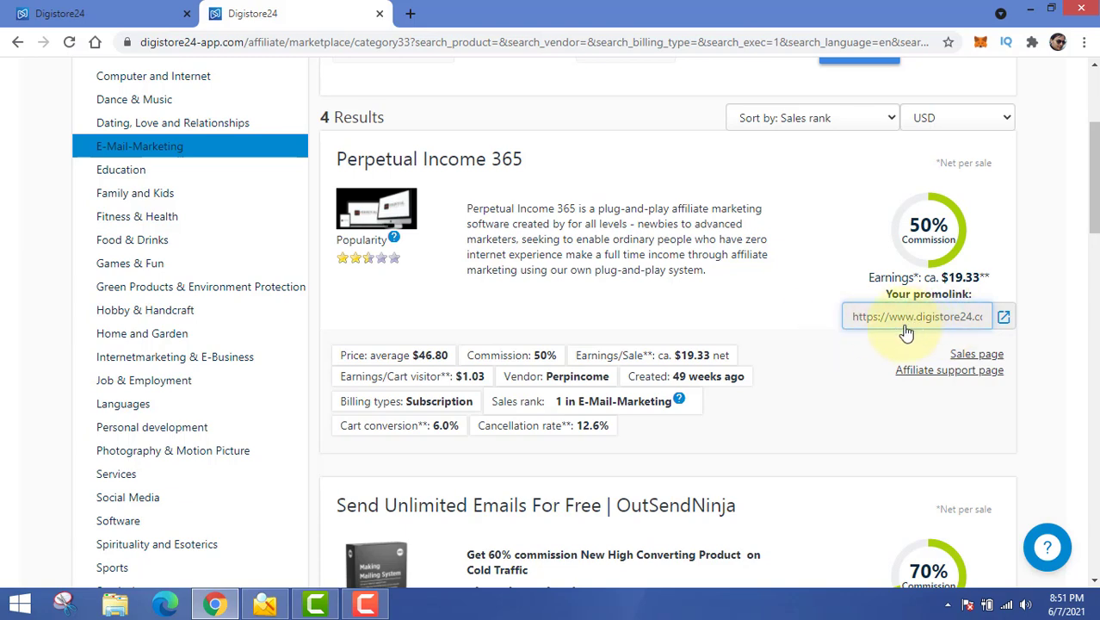
left_click(264, 603)
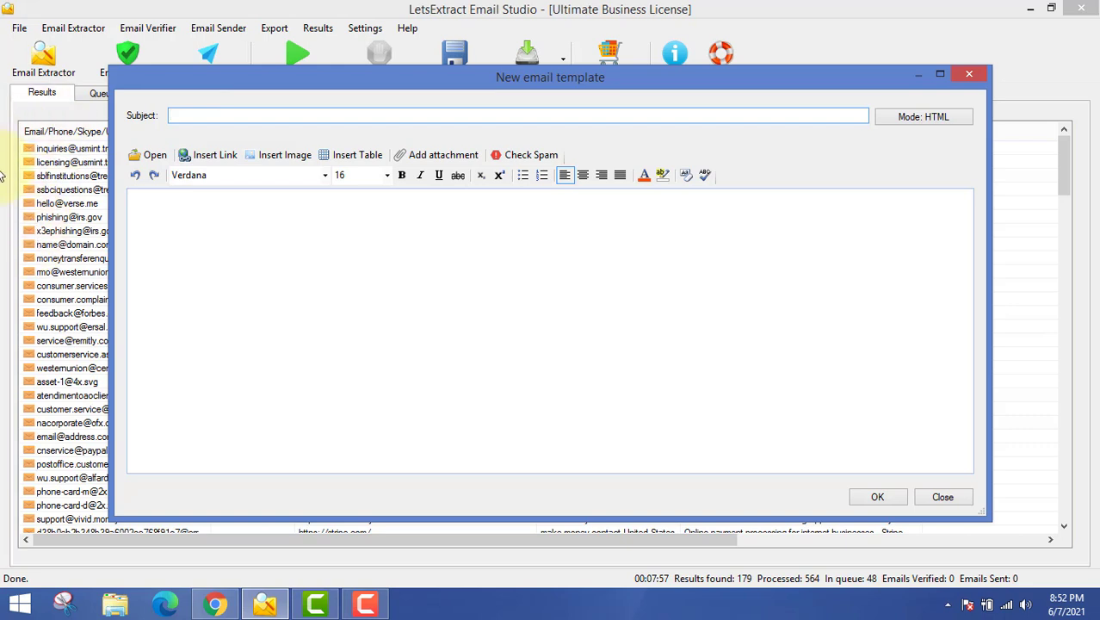
left_click_drag(413, 78, 460, 88)
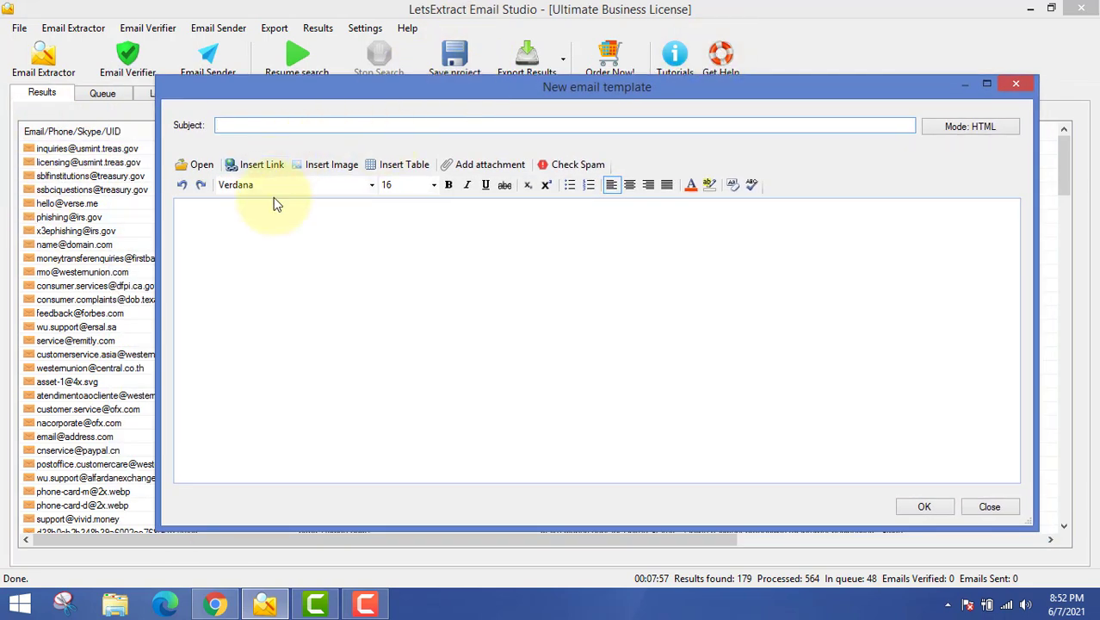
Write "101 subject lines" in the template body and move that text into the subject
left_click(216, 224)
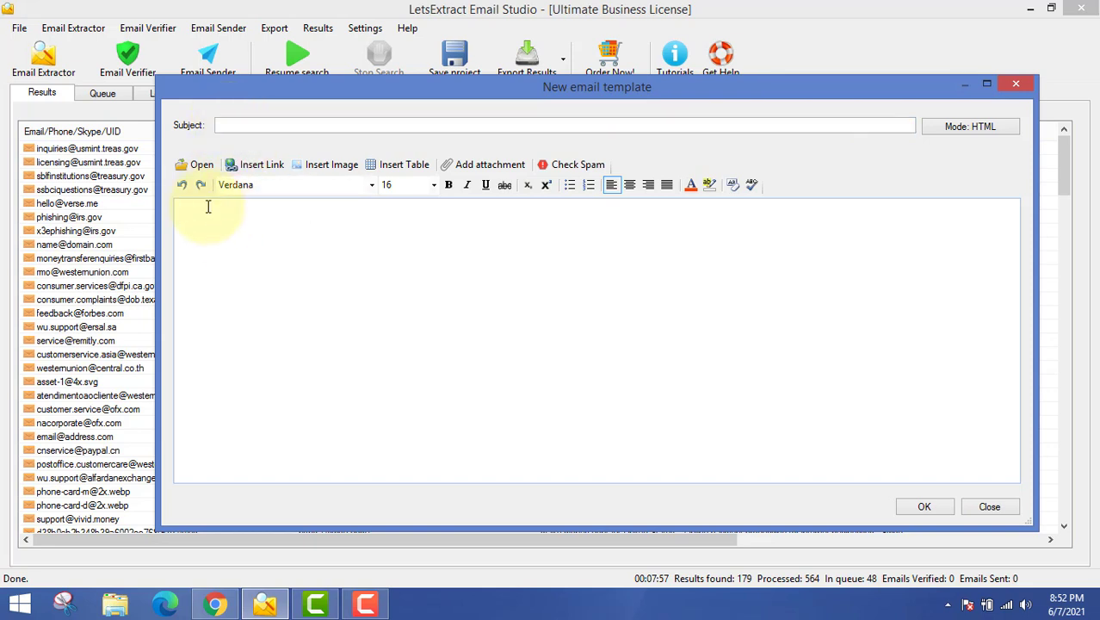
type("101 Subject lines")
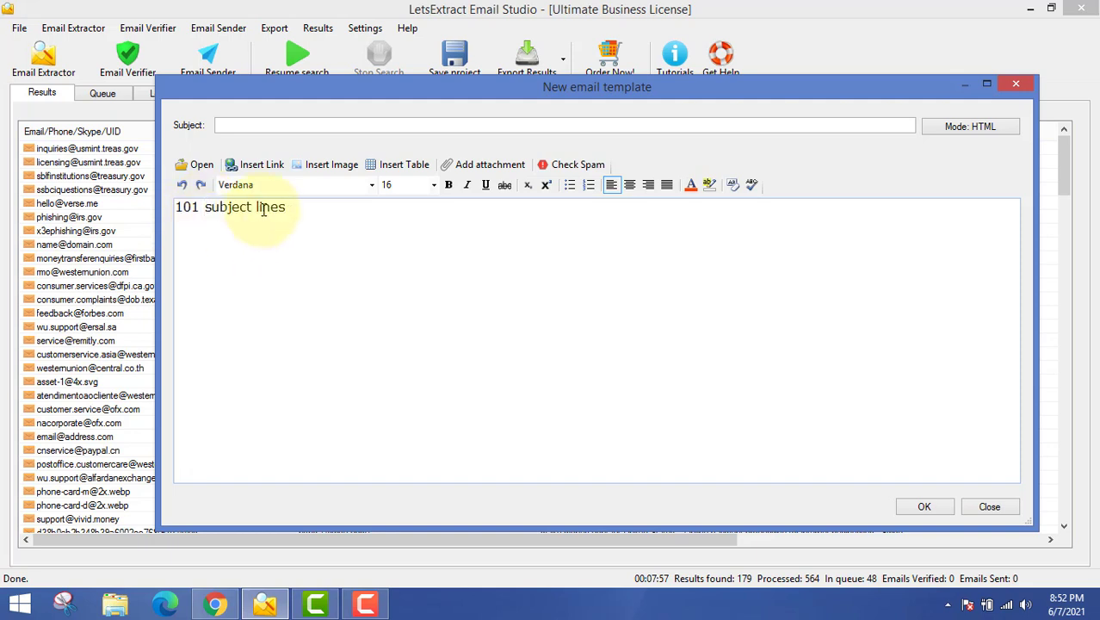
left_click_drag(286, 209, 162, 224)
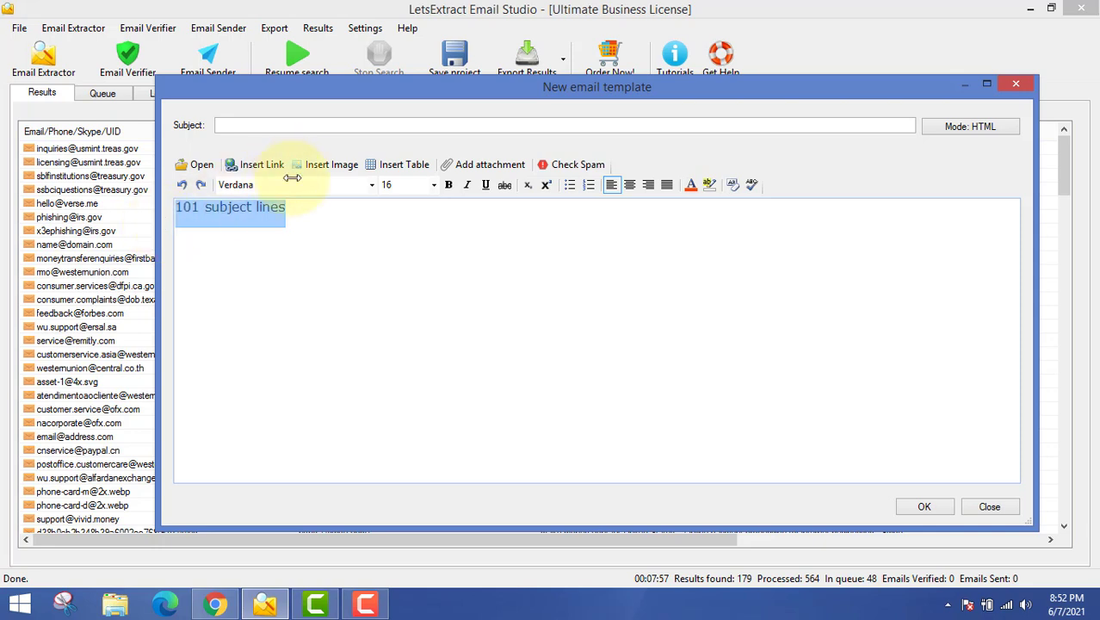
key("ctrl+x")
left_click(265, 123)
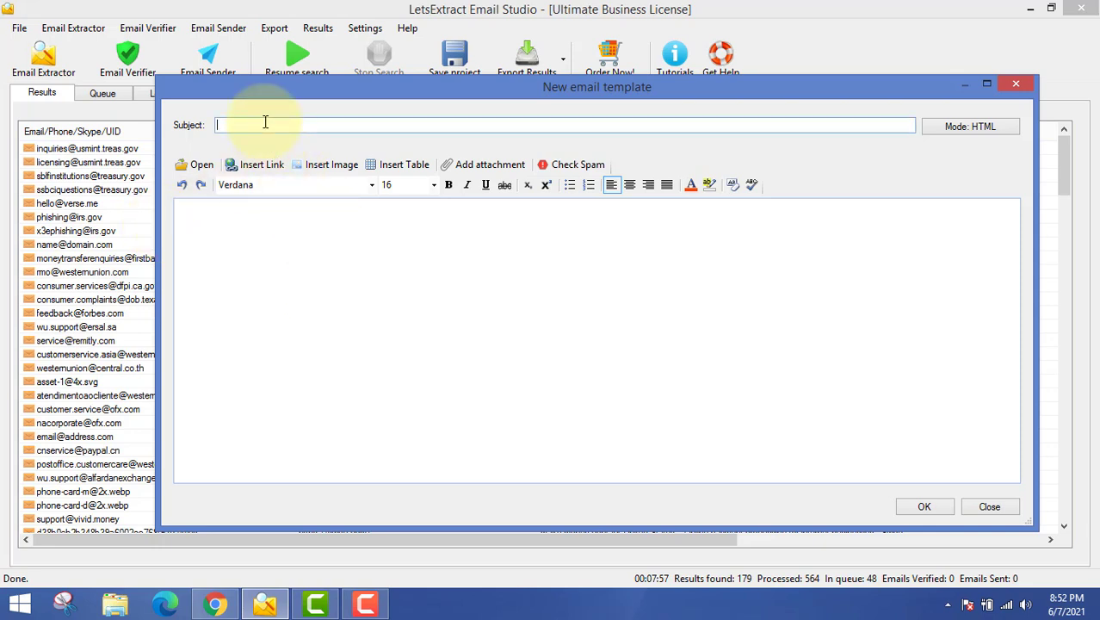
key("ctrl+v")
left_click_drag(289, 126, 172, 140)
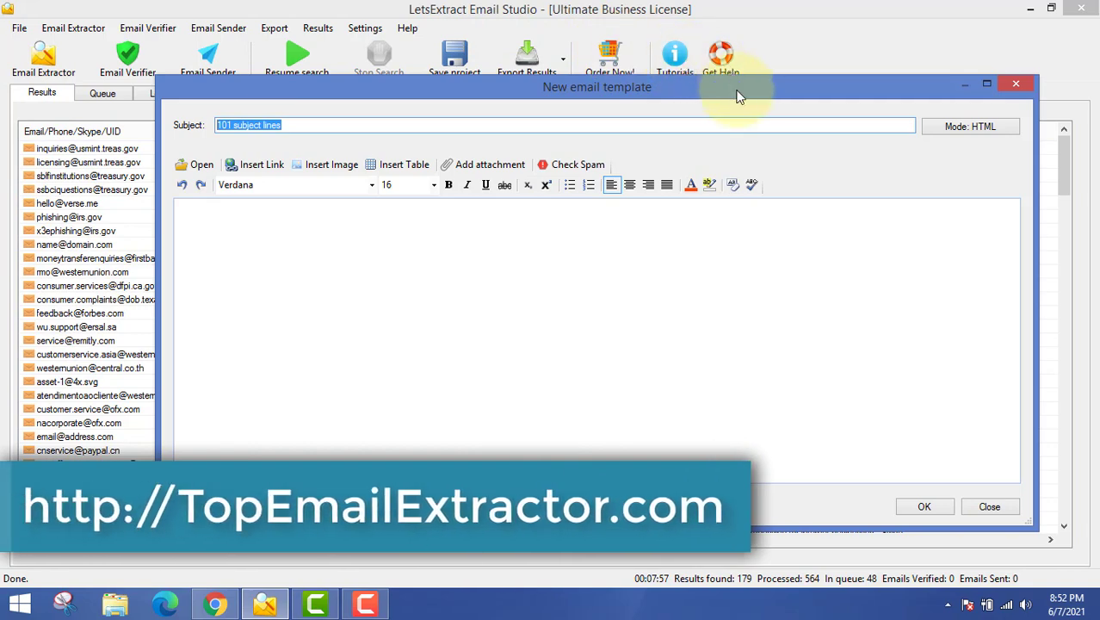
left_click_drag(738, 95, 771, 92)
Replace the template's subject with "earn $5000 per hour", and clear the subject again
left_click(660, 242)
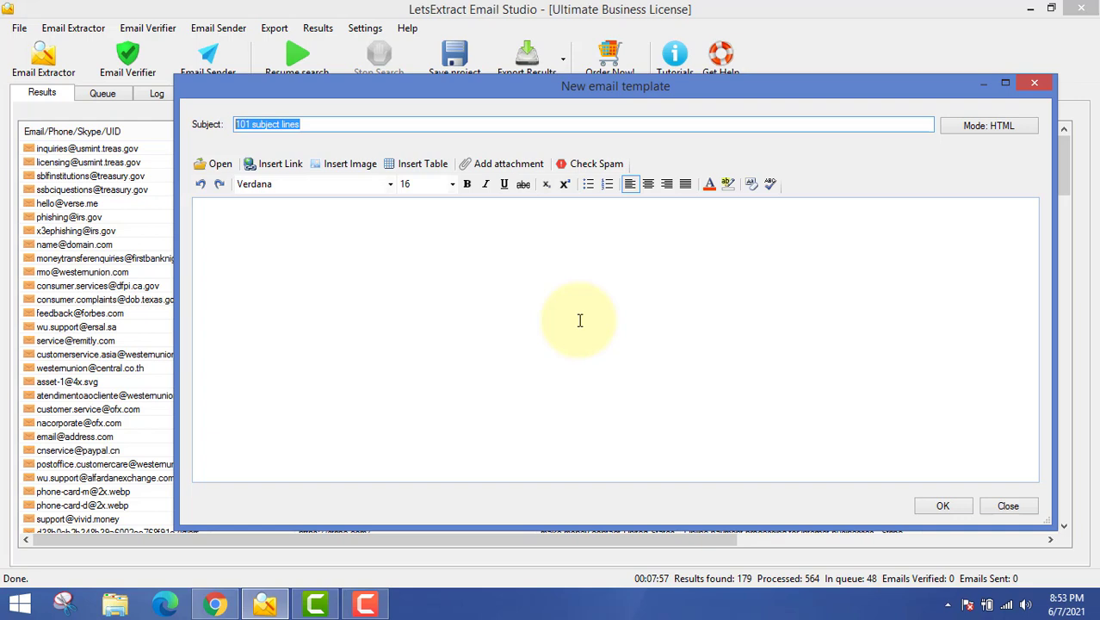
left_click(313, 123)
left_click_drag(230, 125, 332, 284)
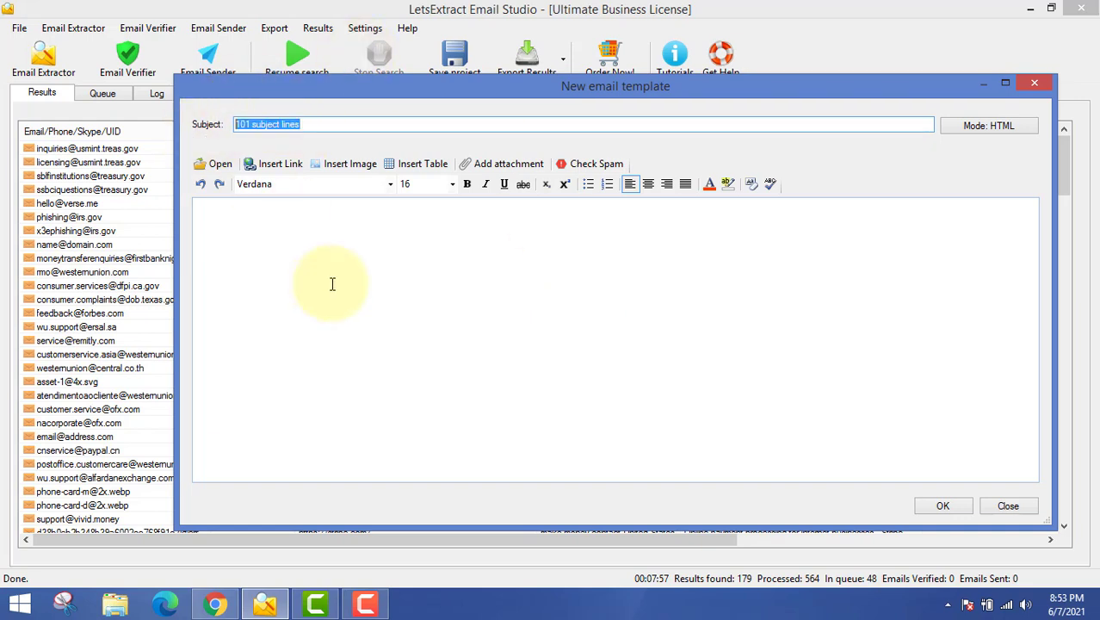
type("eam 5")
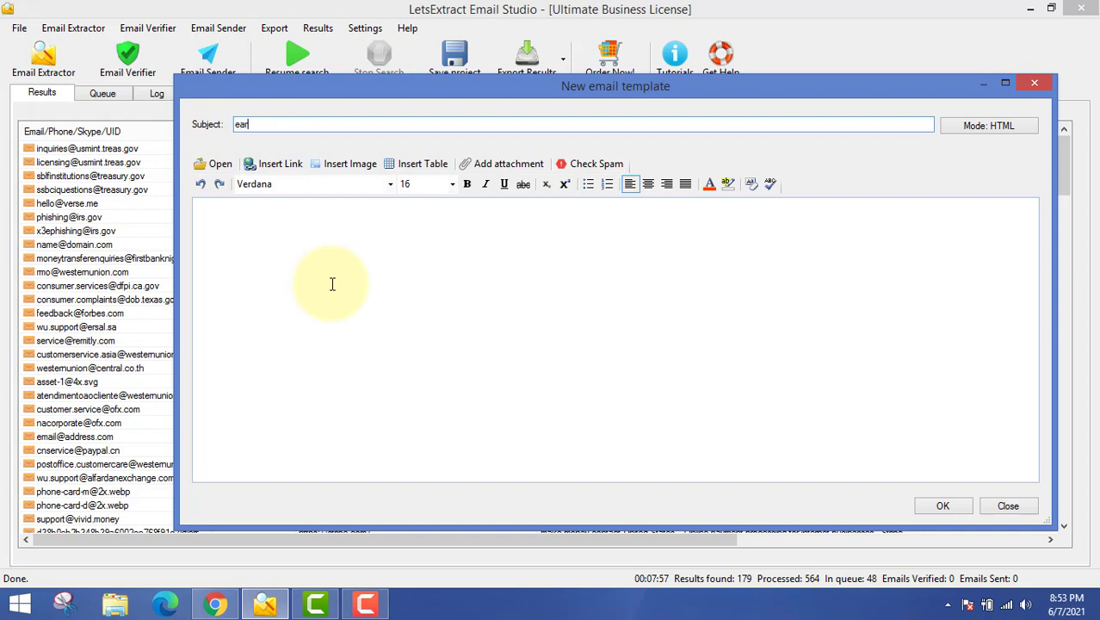
type("000")
key("Left")
key("Left")
key("Left")
key("Left")
type("$5000 per hour")
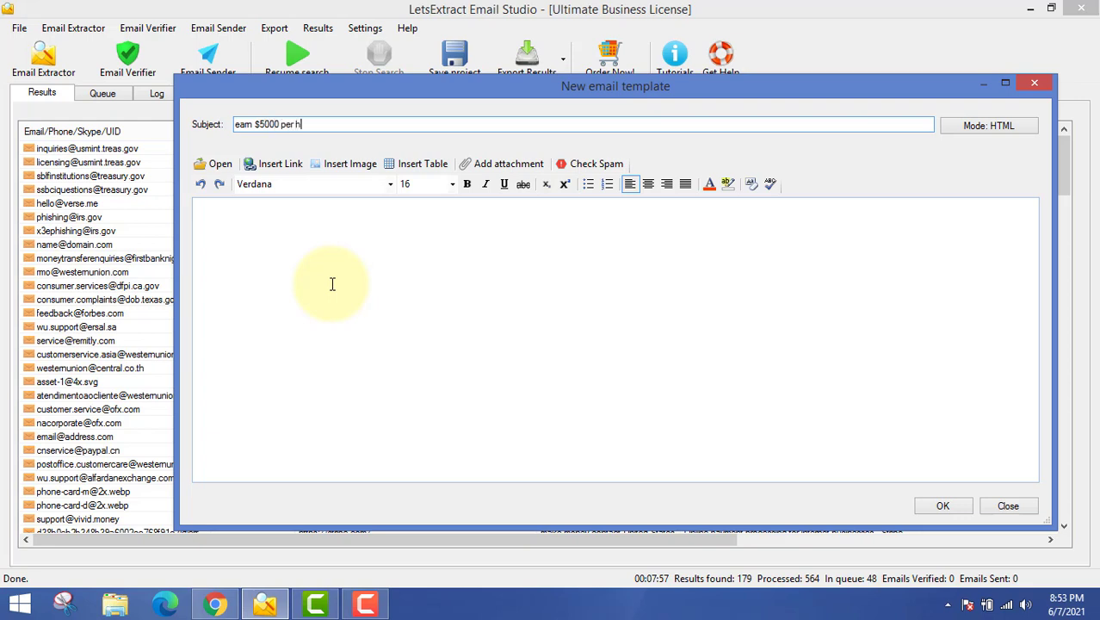
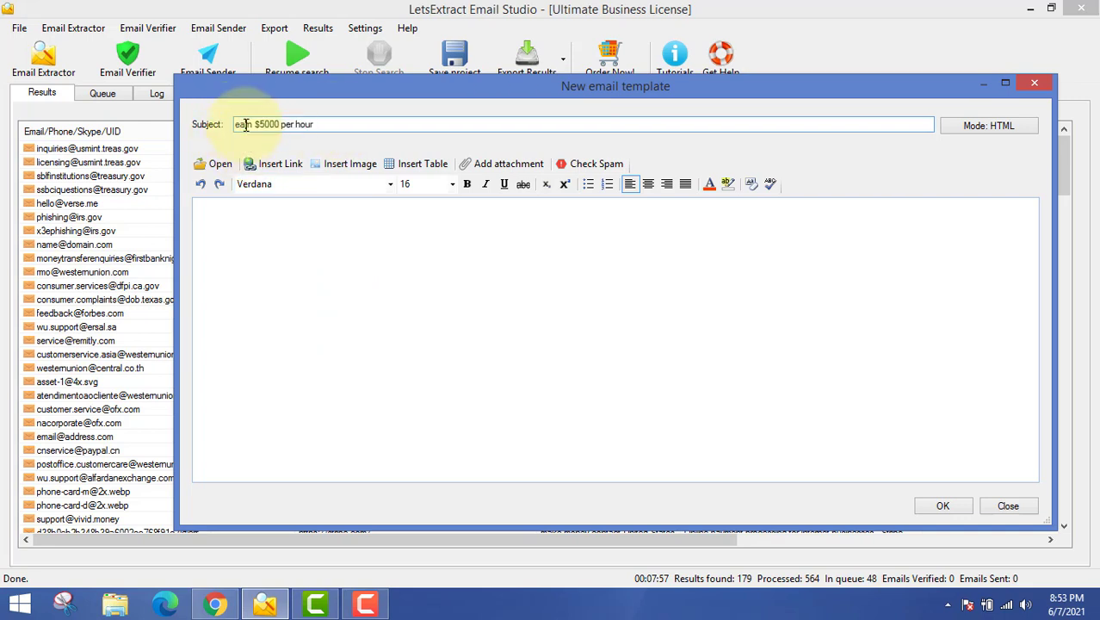
left_click_drag(314, 124, 199, 138)
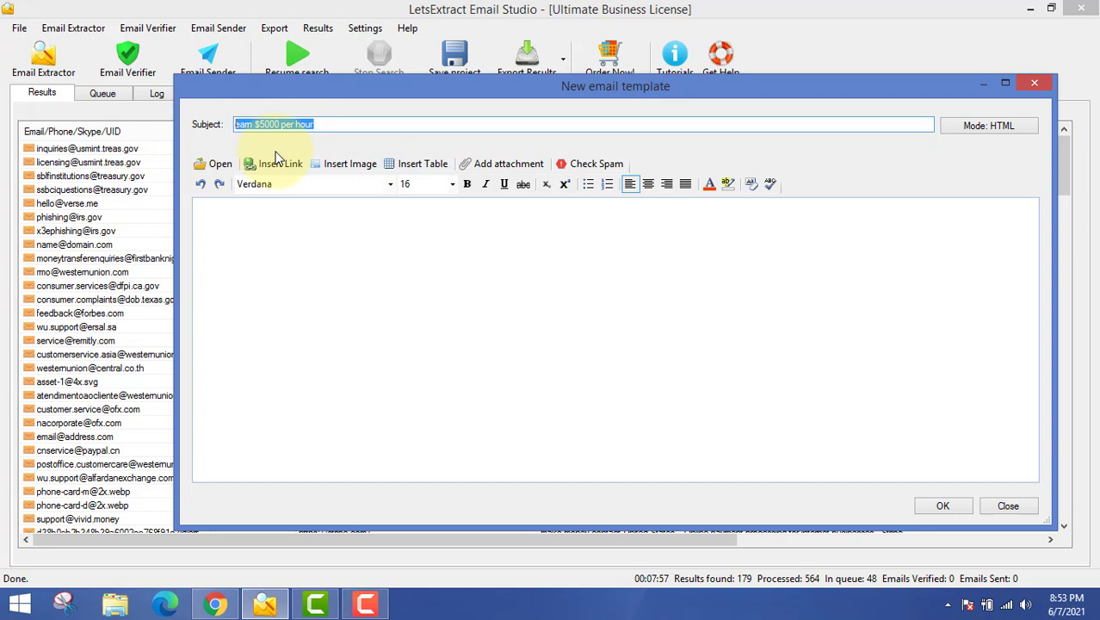
key("Delete")
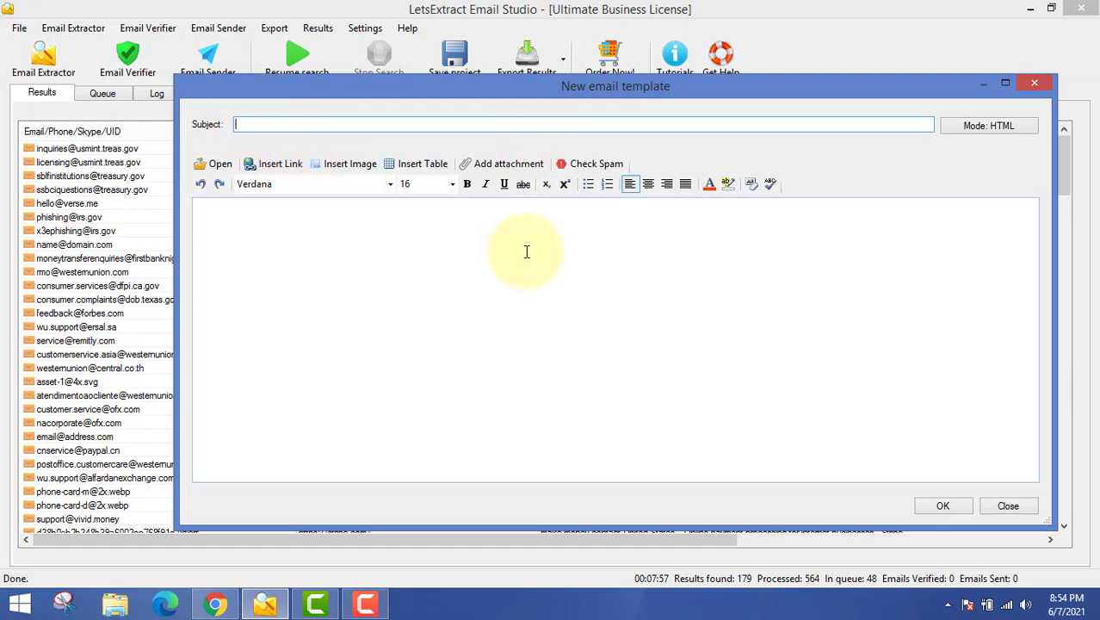
Write "NO LINKS - FIrst !!!" as the first line of the template body
left_click(350, 230)
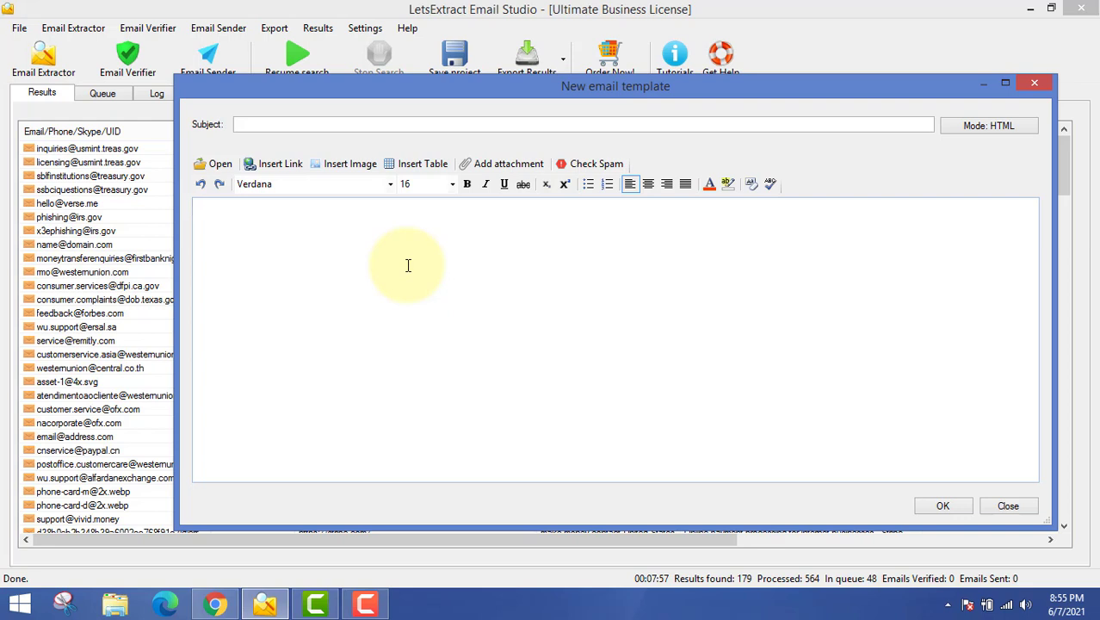
type("LINK - FIrst !!!")
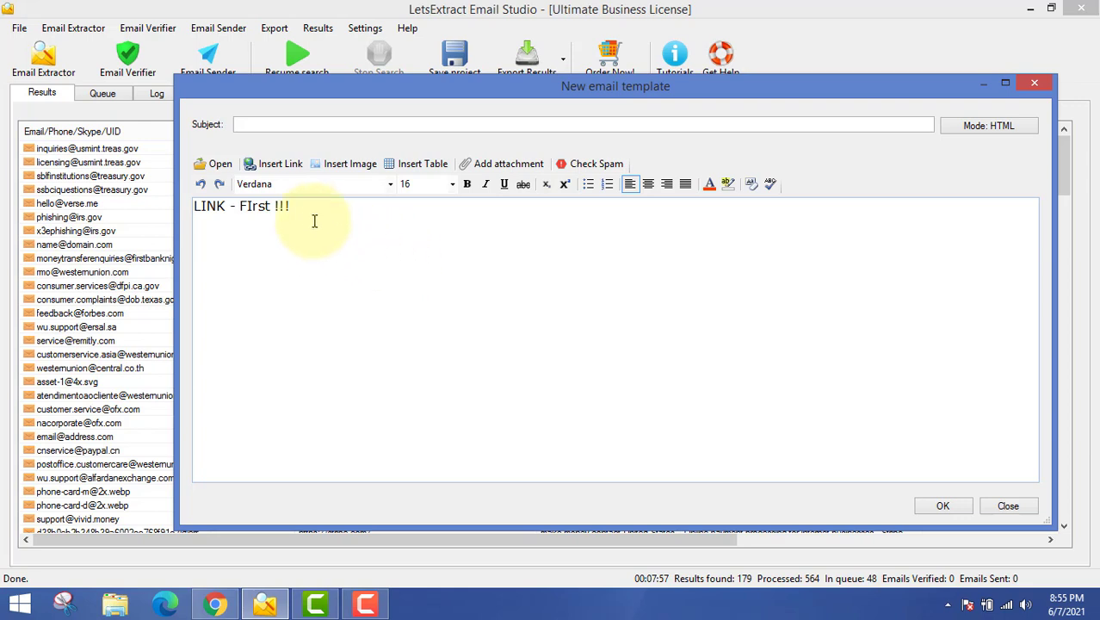
left_click_drag(291, 208, 192, 221)
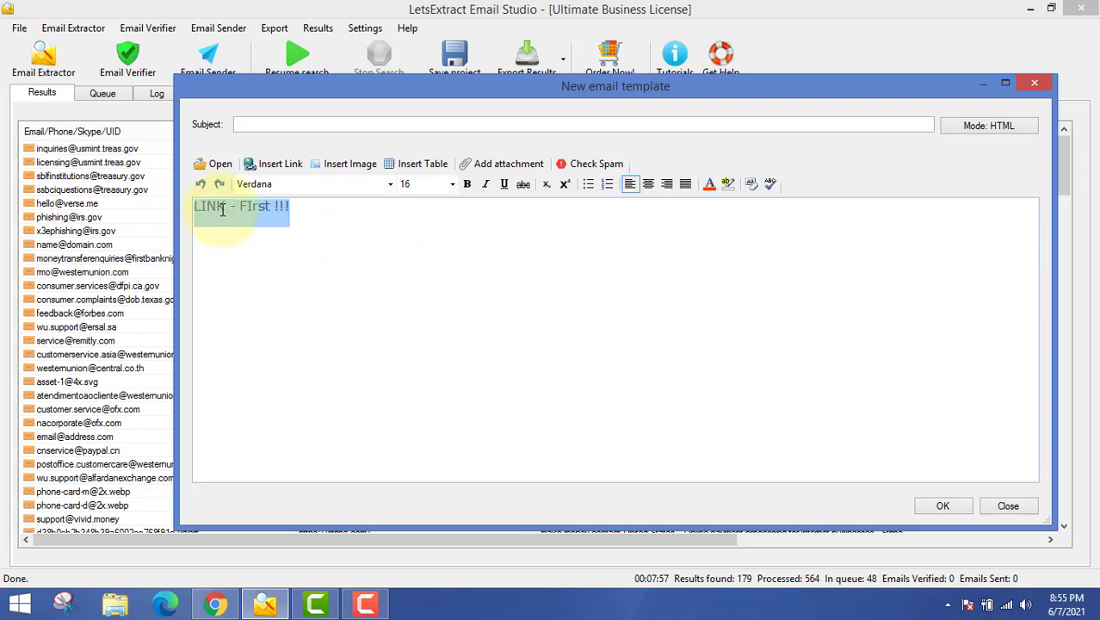
left_click(220, 213)
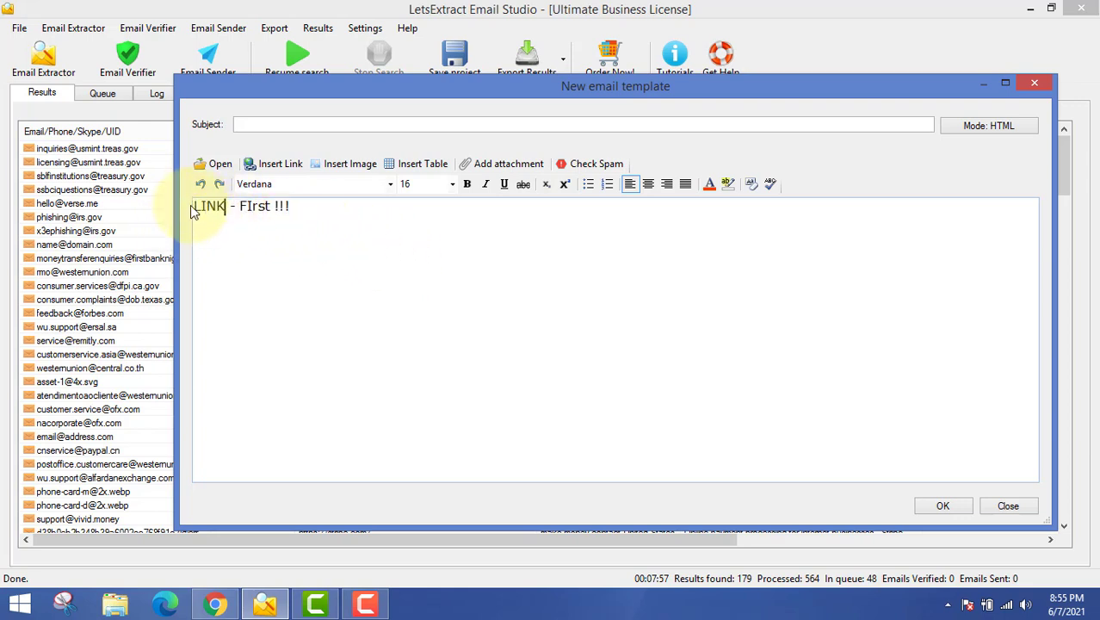
left_click(194, 210)
type("NO")
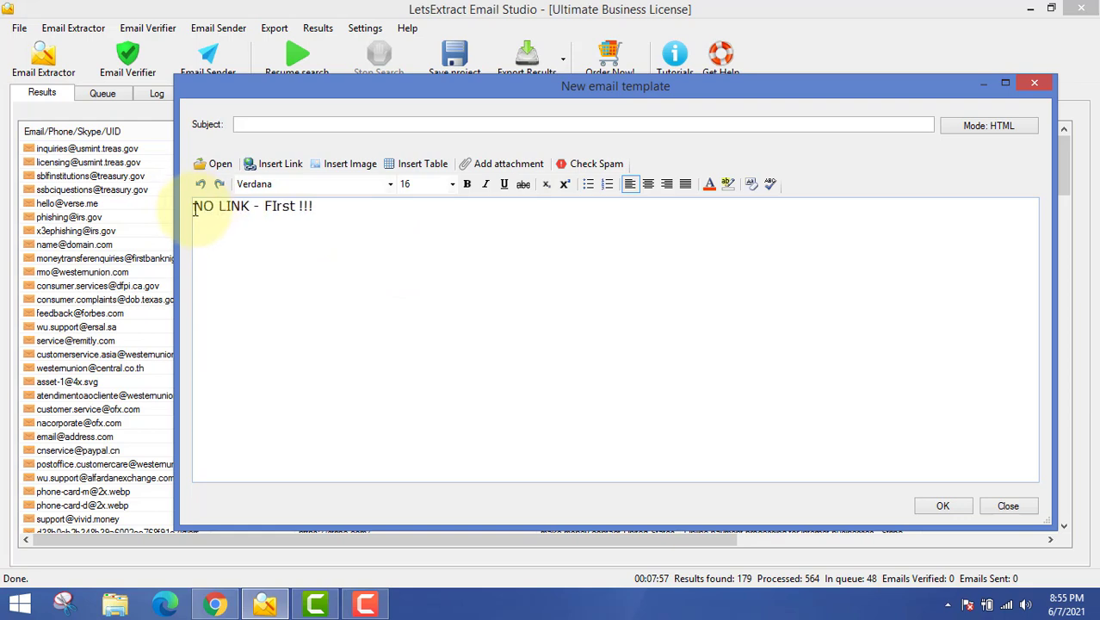
key("Right")
key("Right")
key("Right")
key("Right")
type("S")
Switch to Chrome, copy the Perpetual Income 365 promolink, and return to the template in LetsExtract Email Studio
left_click(214, 606)
right_click(871, 316)
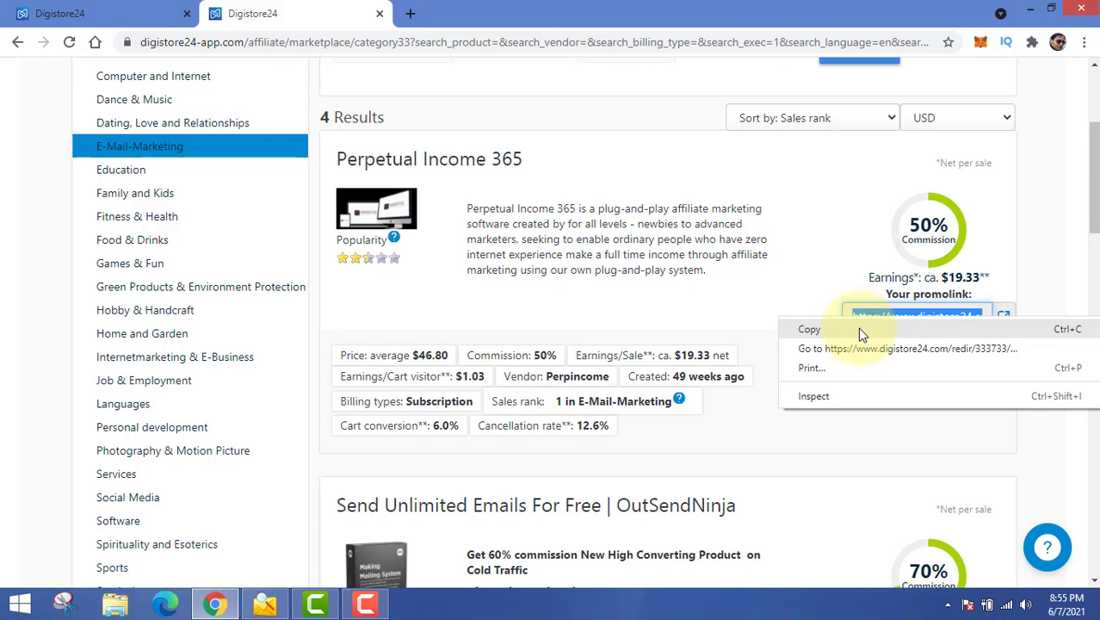
left_click(859, 330)
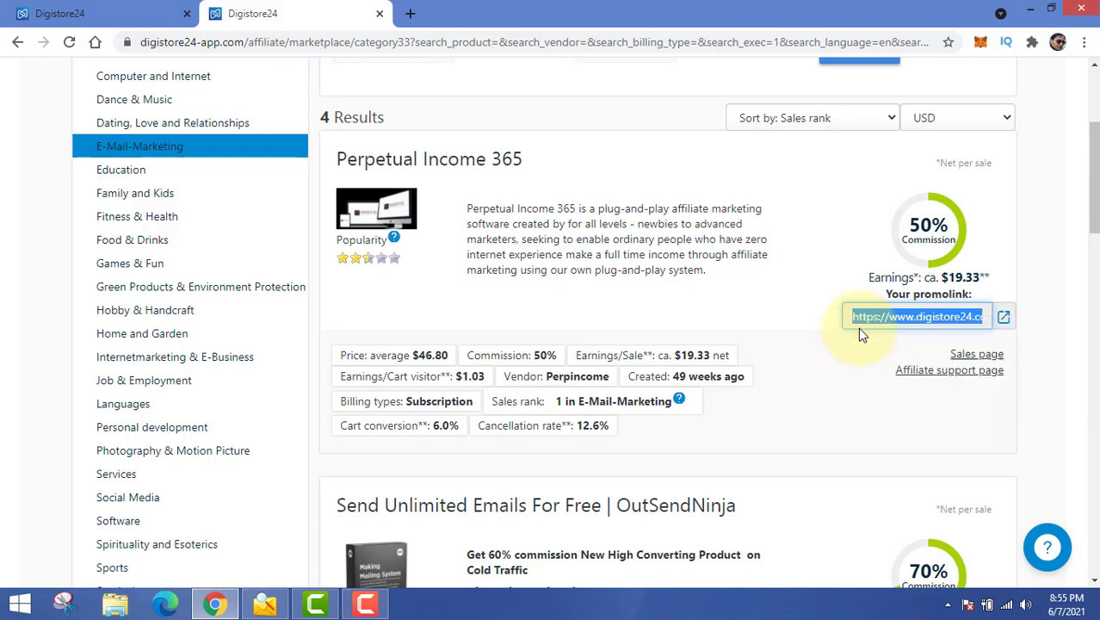
left_click(258, 603)
Add "Intro" to the end of the first body line, correct its "FIrst" to "First", and write "value" below it
left_click(335, 207)
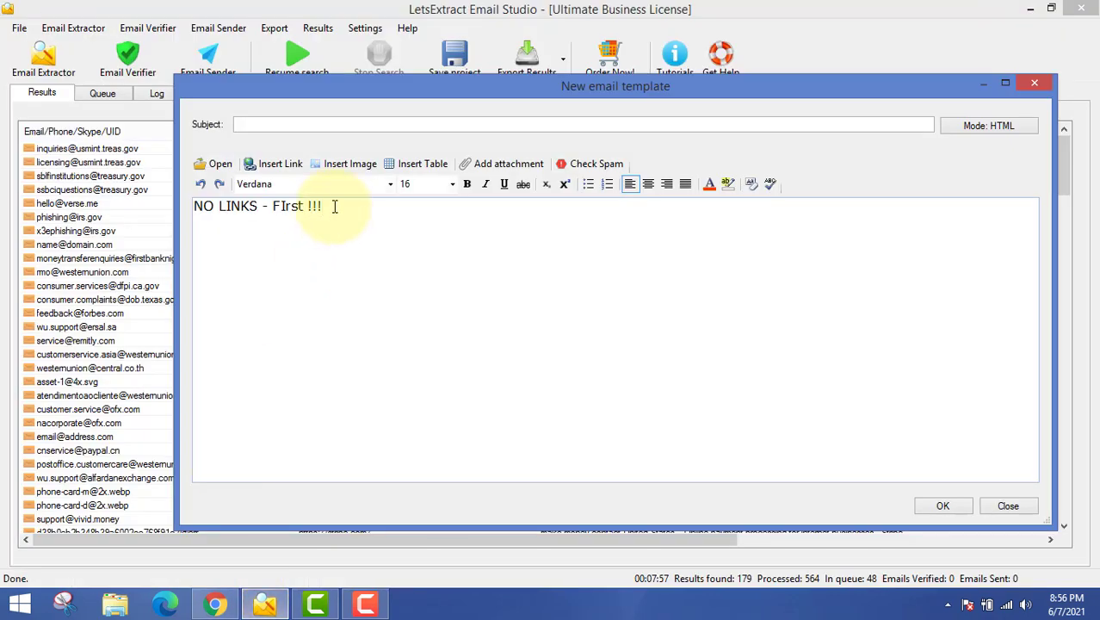
type("Intro")
key("Return")
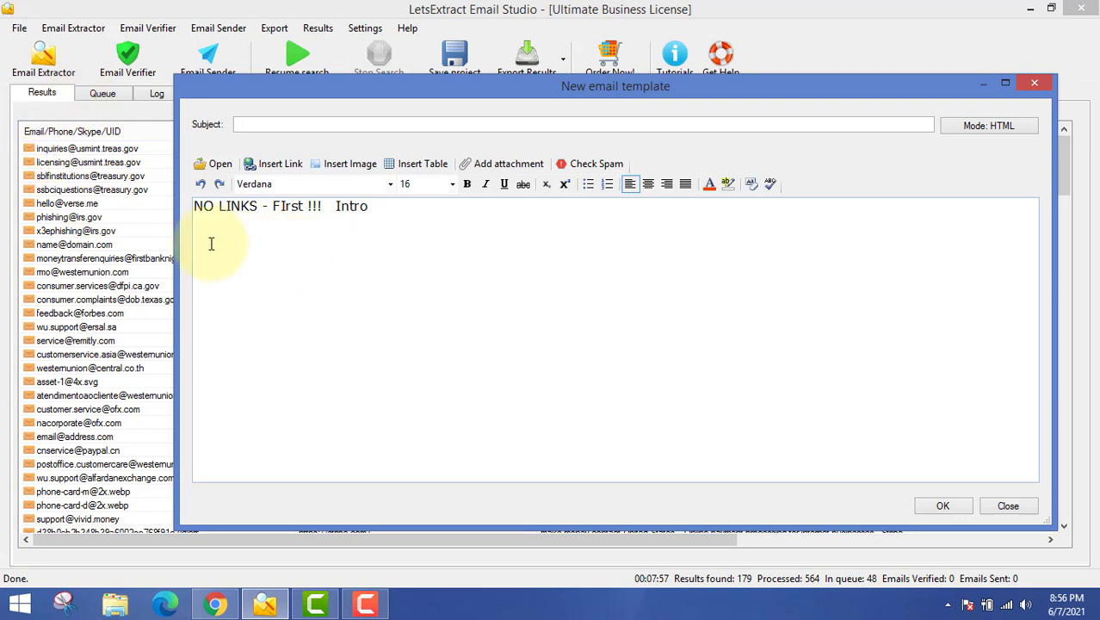
type("value")
key("Return")
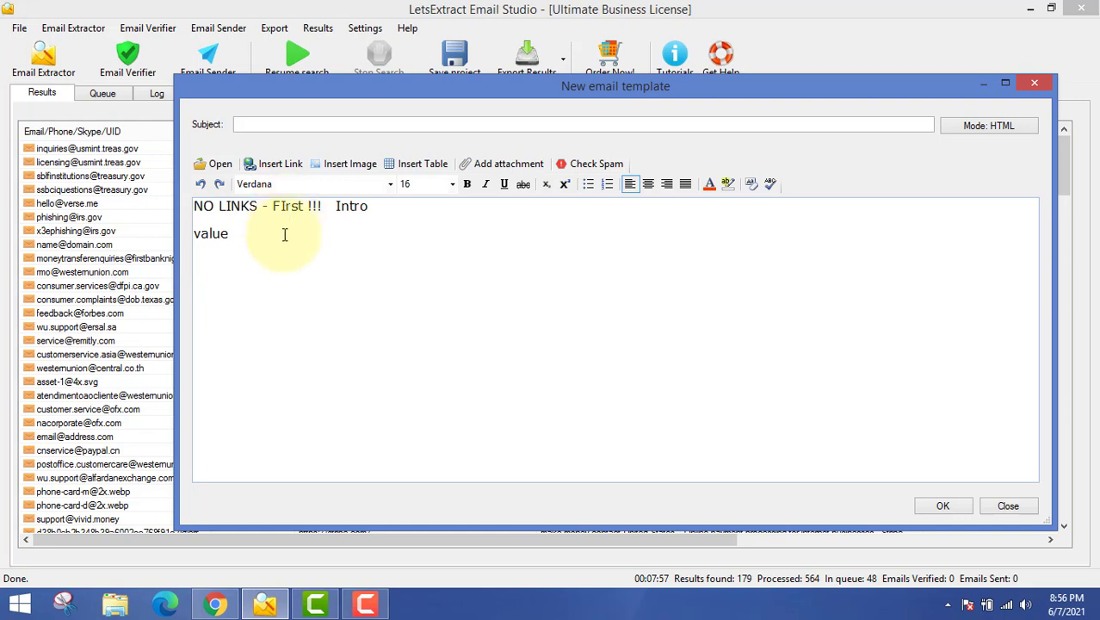
key("BackSpace")
type("i")
Extend the body outline to three "value-" lines followed by the line "4. Promoting !"
left_click(284, 234)
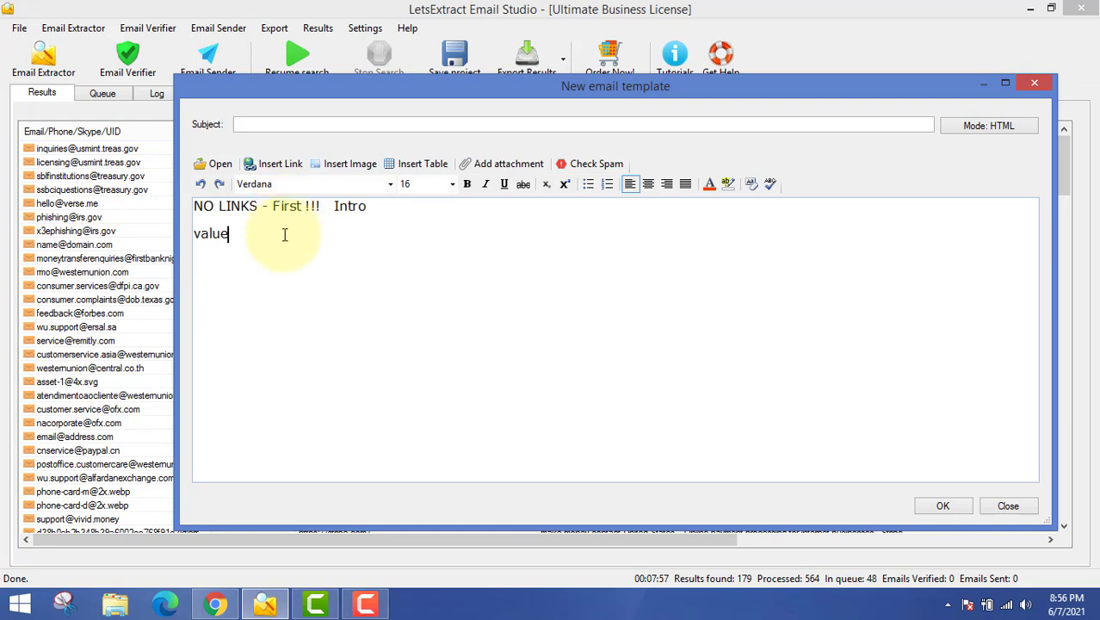
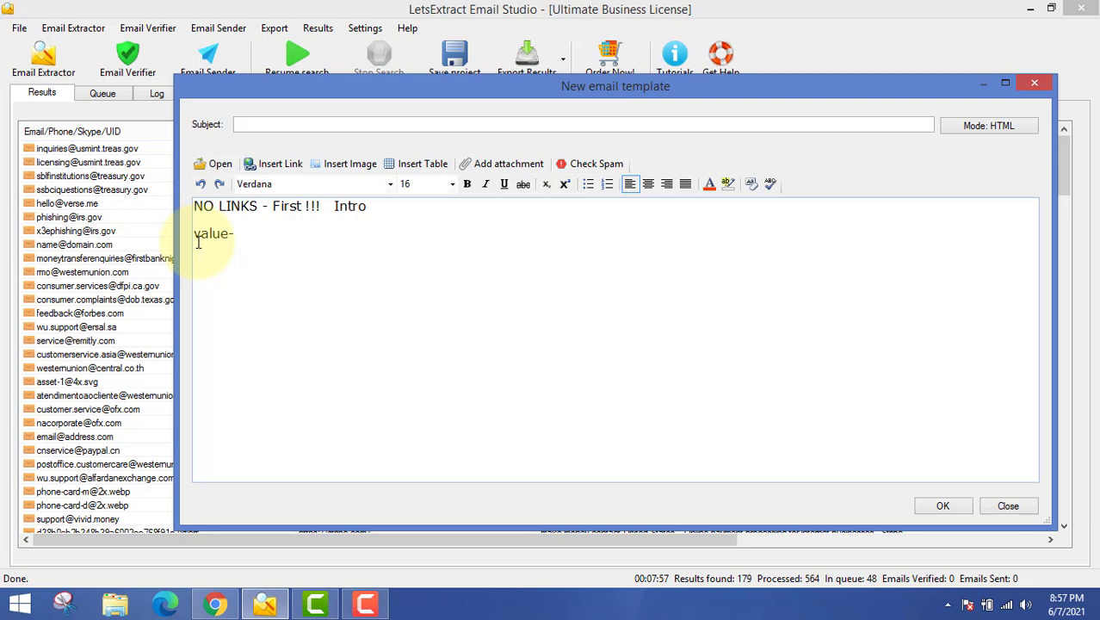
key("Return")
type("value- value-")
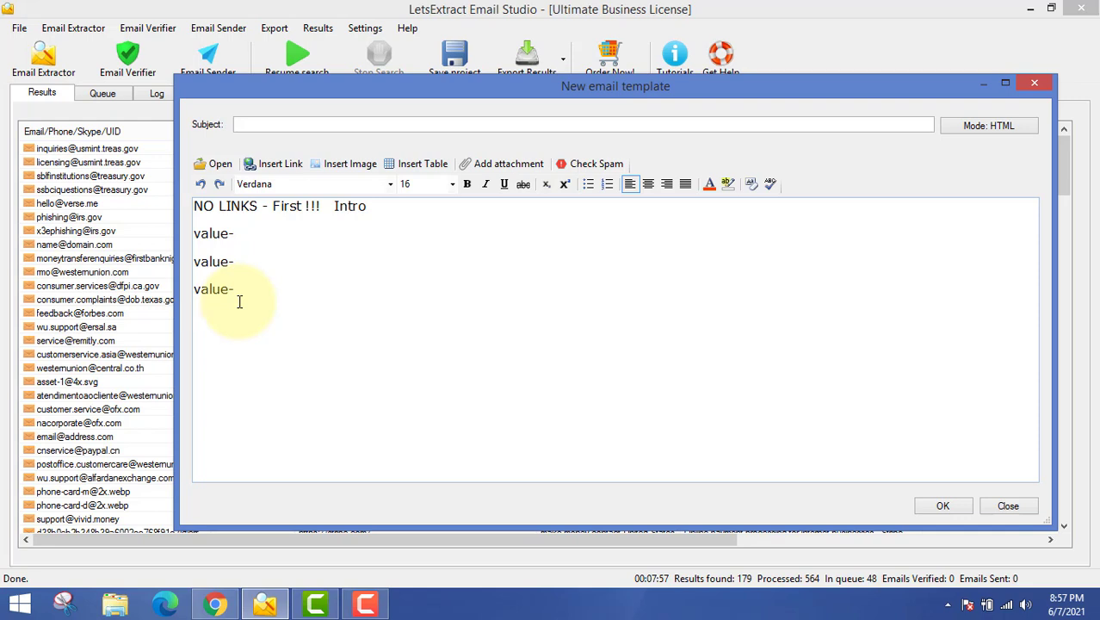
type("4./")
type("-")
key("BackSpace")
type("Promoting !")
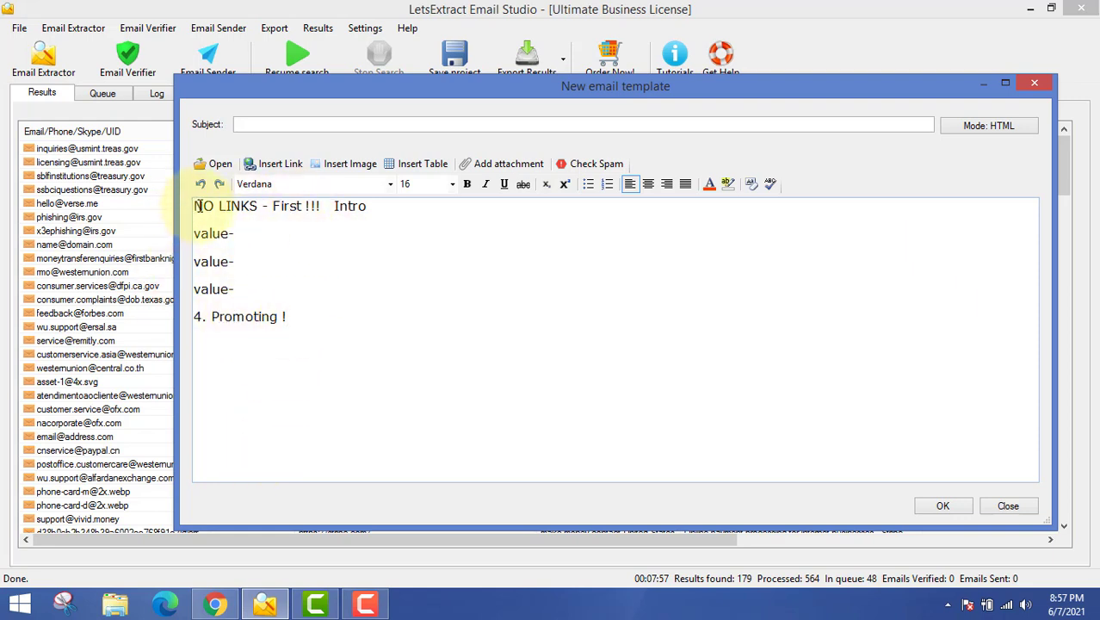
left_click_drag(195, 207, 381, 204)
left_click(389, 267)
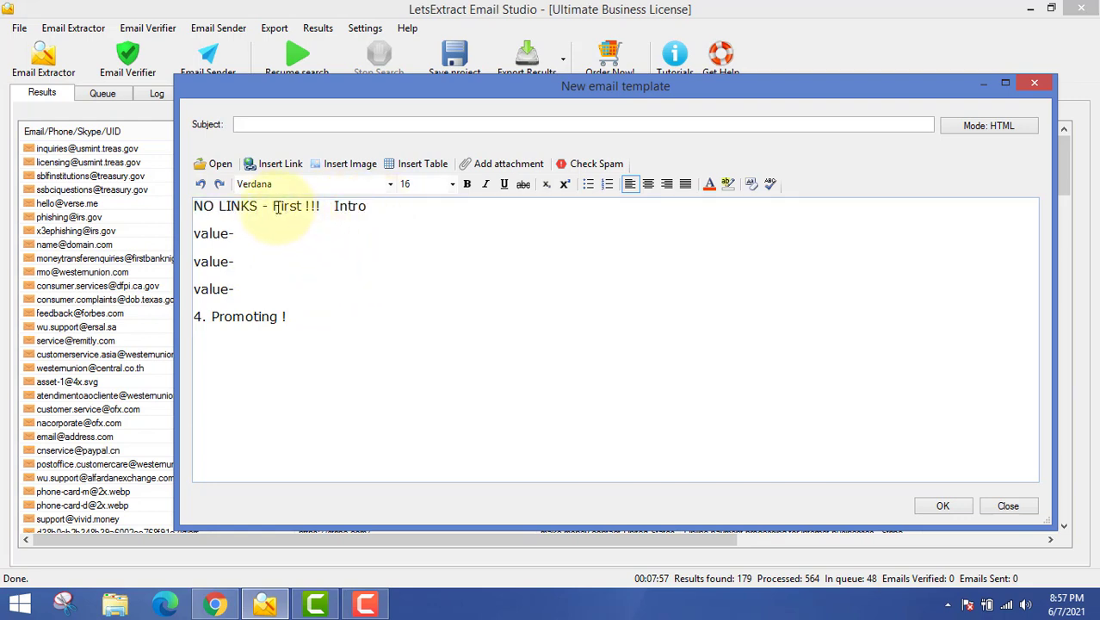
left_click_drag(272, 207, 375, 207)
left_click(271, 263)
left_click_drag(256, 237, 195, 233)
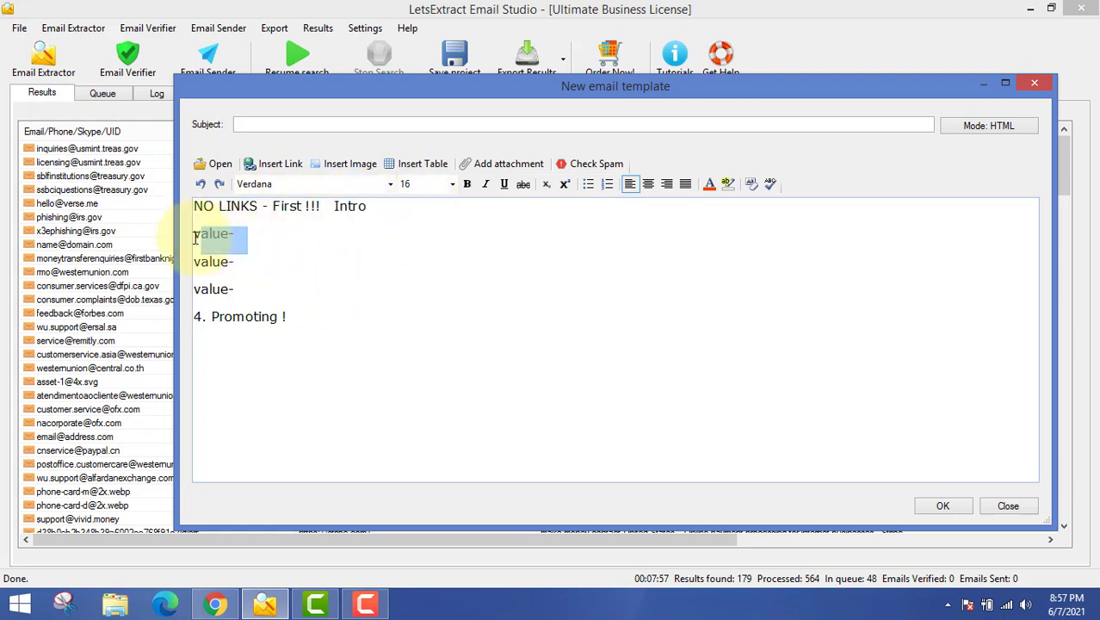
left_click_drag(245, 261, 177, 290)
left_click(302, 318)
left_click_drag(302, 318, 215, 330)
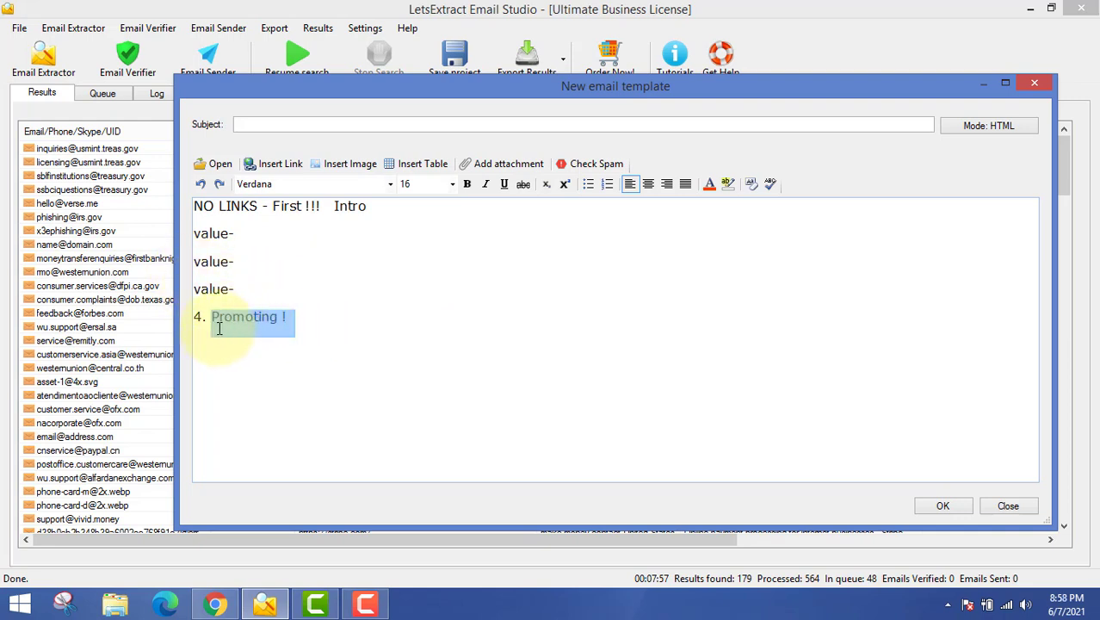
left_click(336, 317)
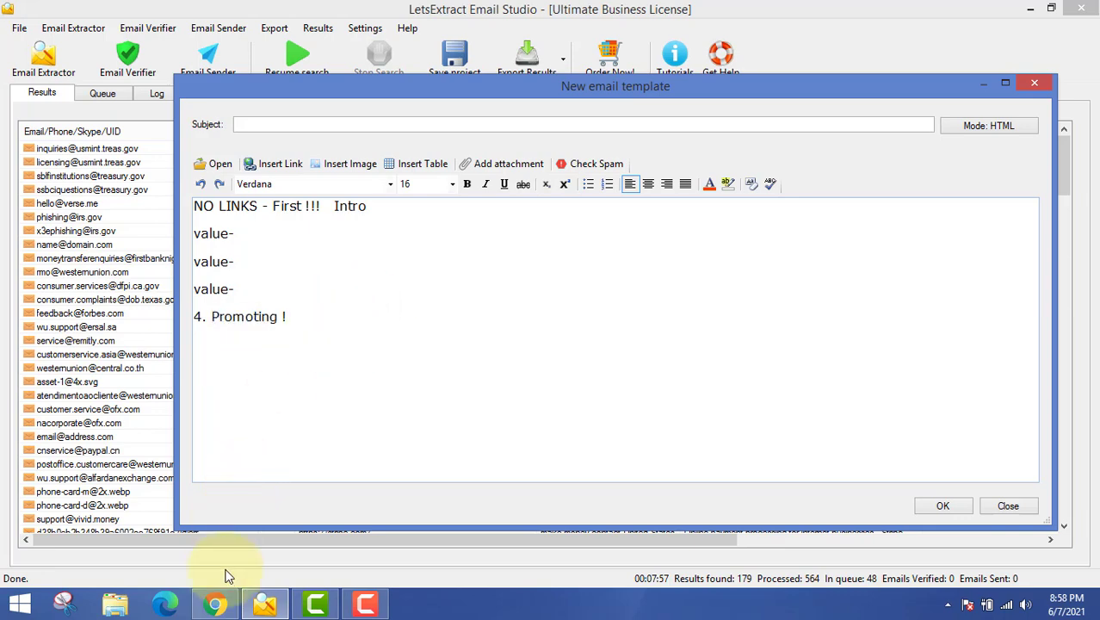
Switch to Chrome and look over the Digistore24 marketplace's digital product categories and its E-Mail-Marketing offers
left_click(215, 604)
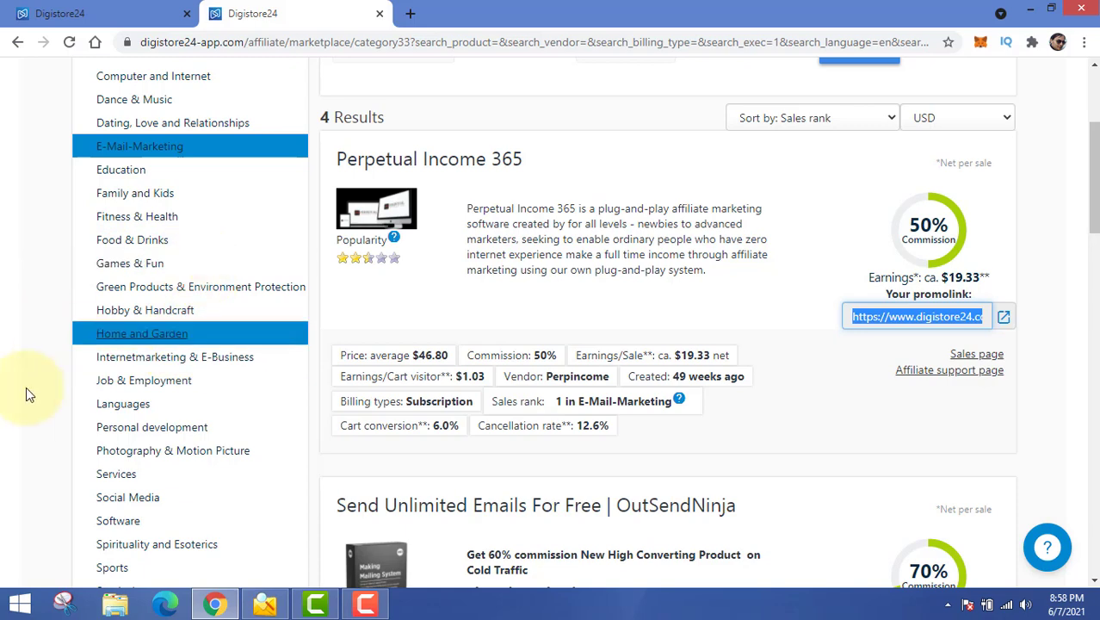
scroll(23, 423, "down", 1)
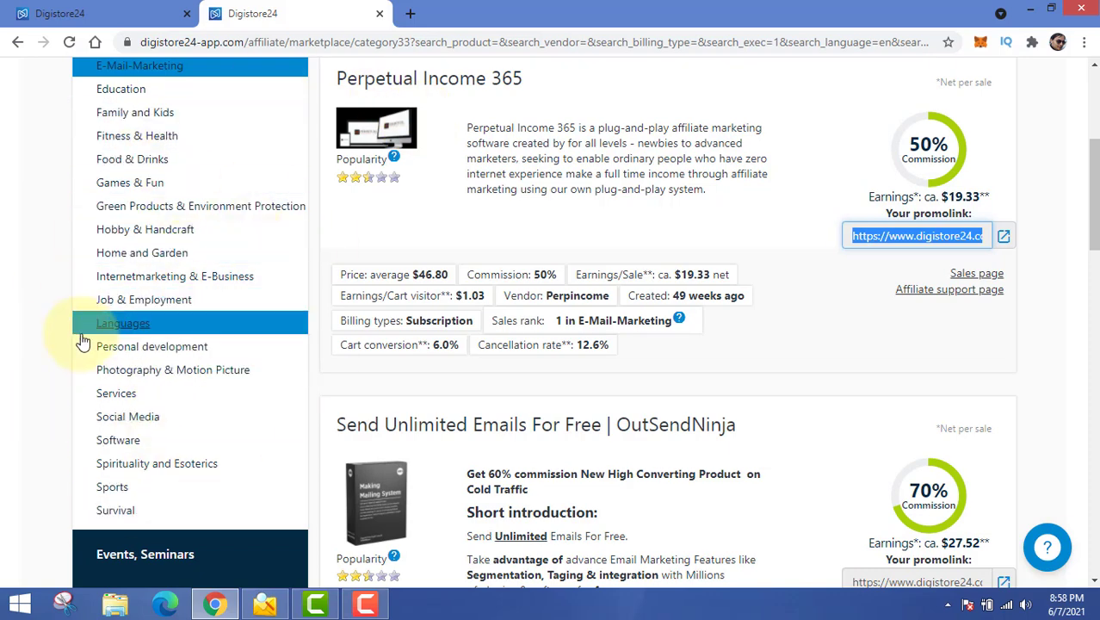
left_click_drag(1093, 211, 1096, 185)
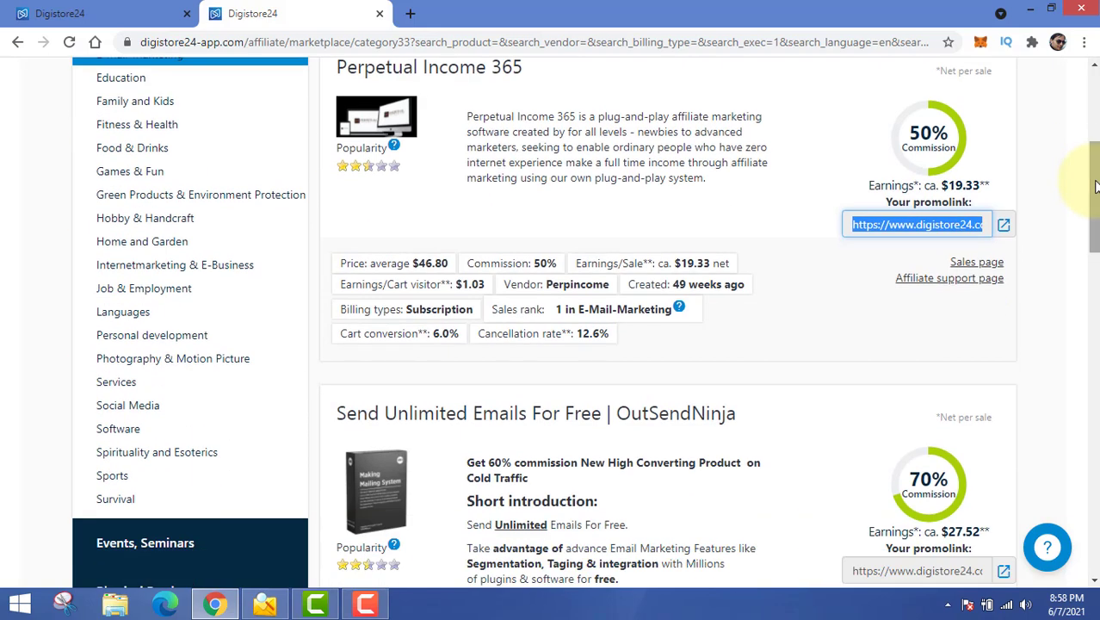
left_click_drag(1095, 186, 1078, 93)
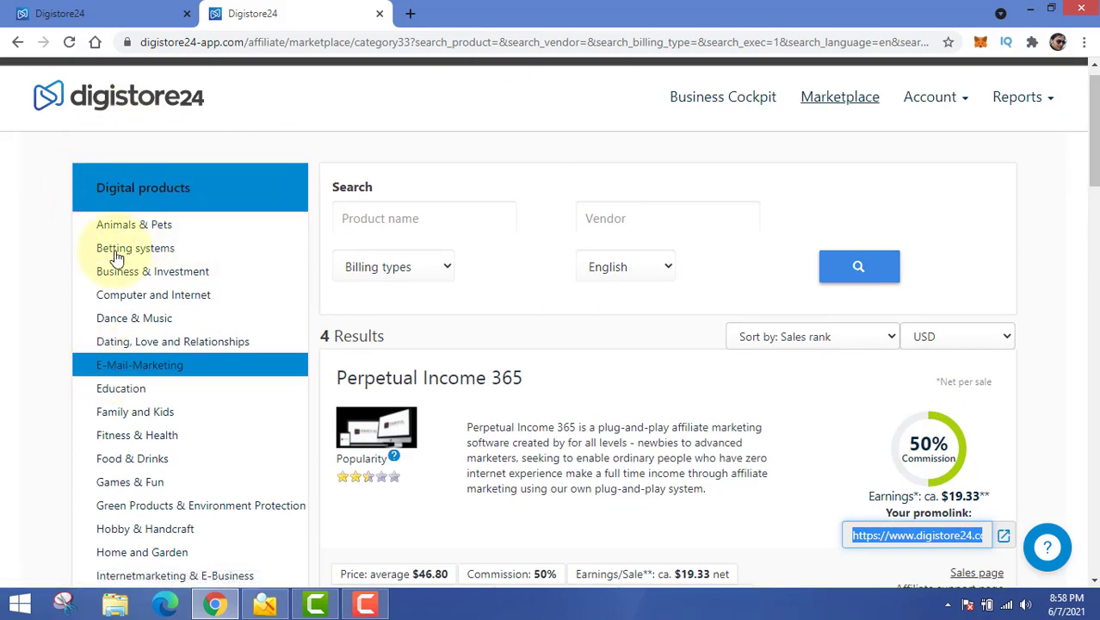
left_click(56, 453)
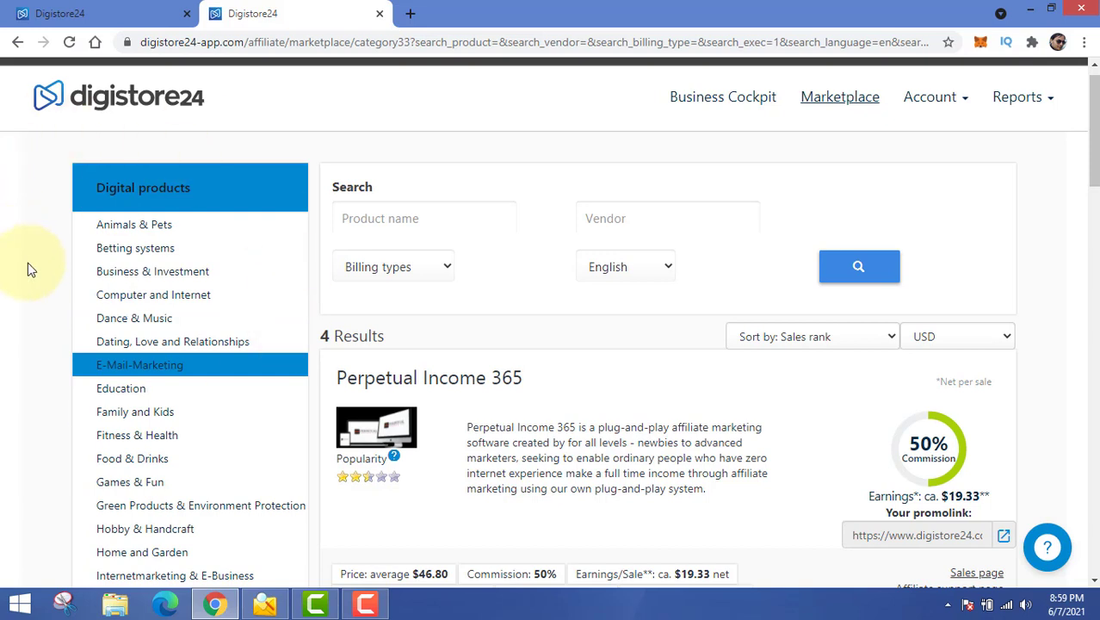
left_click_drag(1093, 129, 1090, 83)
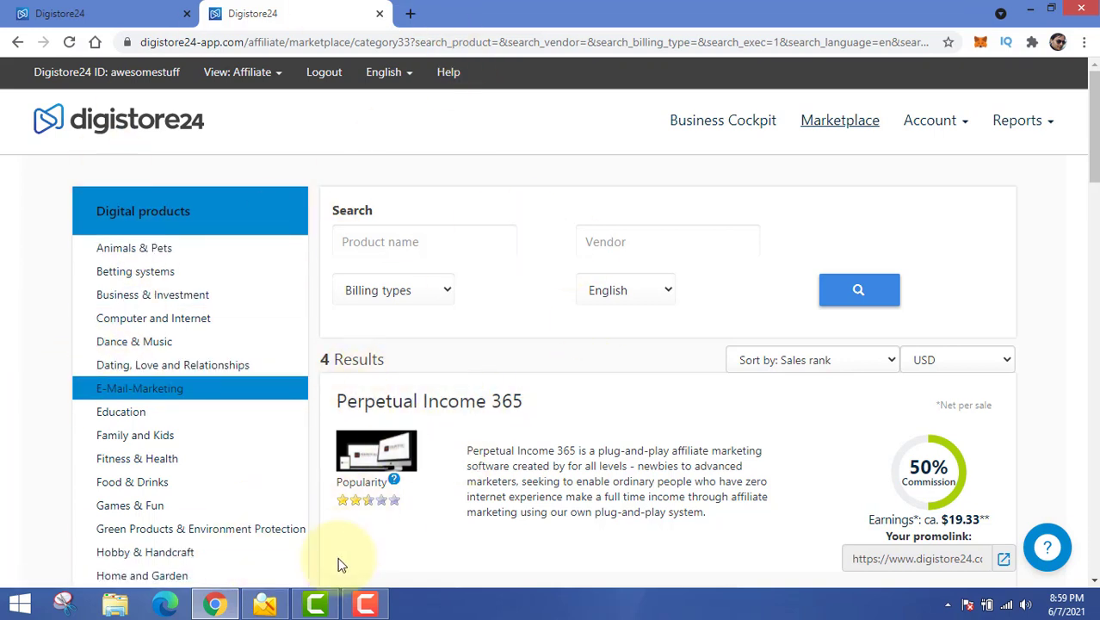
Return to the template in LetsExtract Email Studio and add the line "200 done for you emails in MMO niche" below "4. Promoting !"
left_click(264, 604)
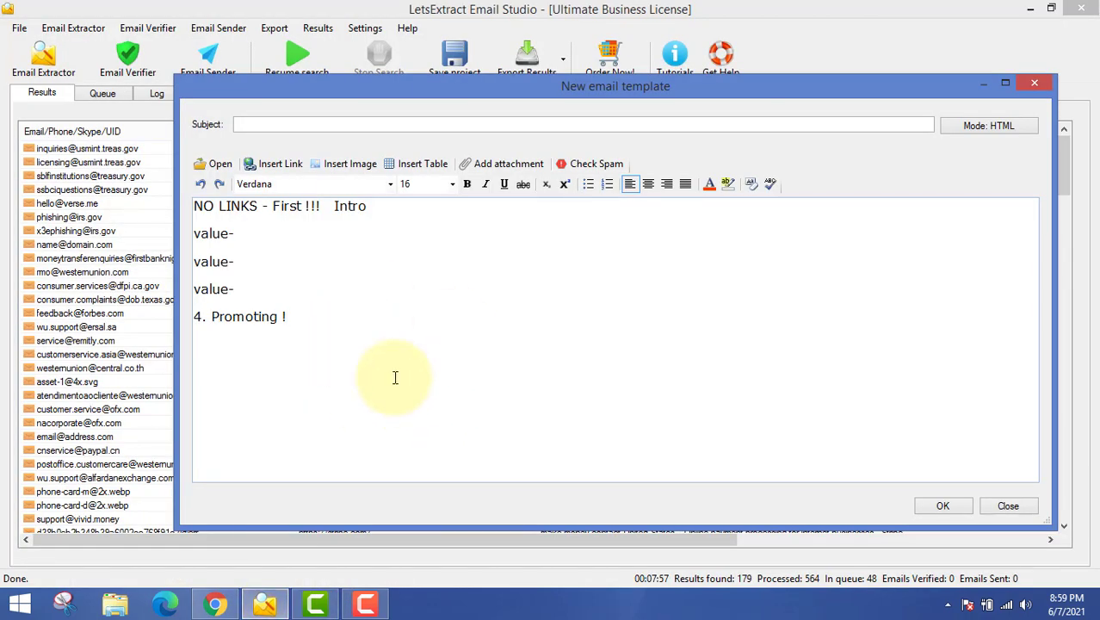
left_click_drag(830, 83, 797, 117)
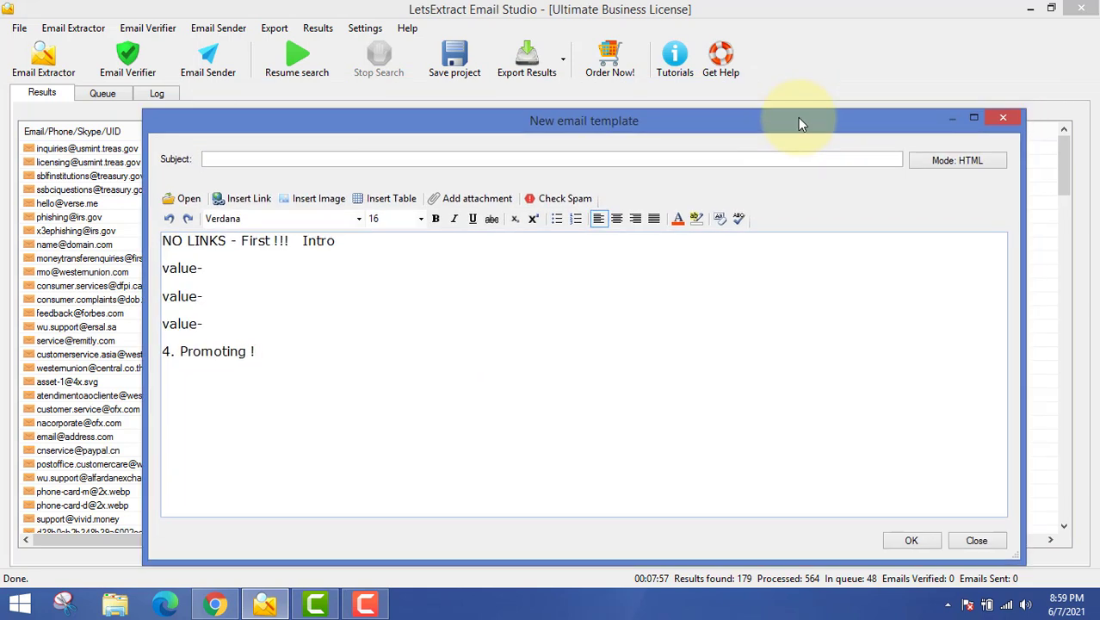
left_click(340, 346)
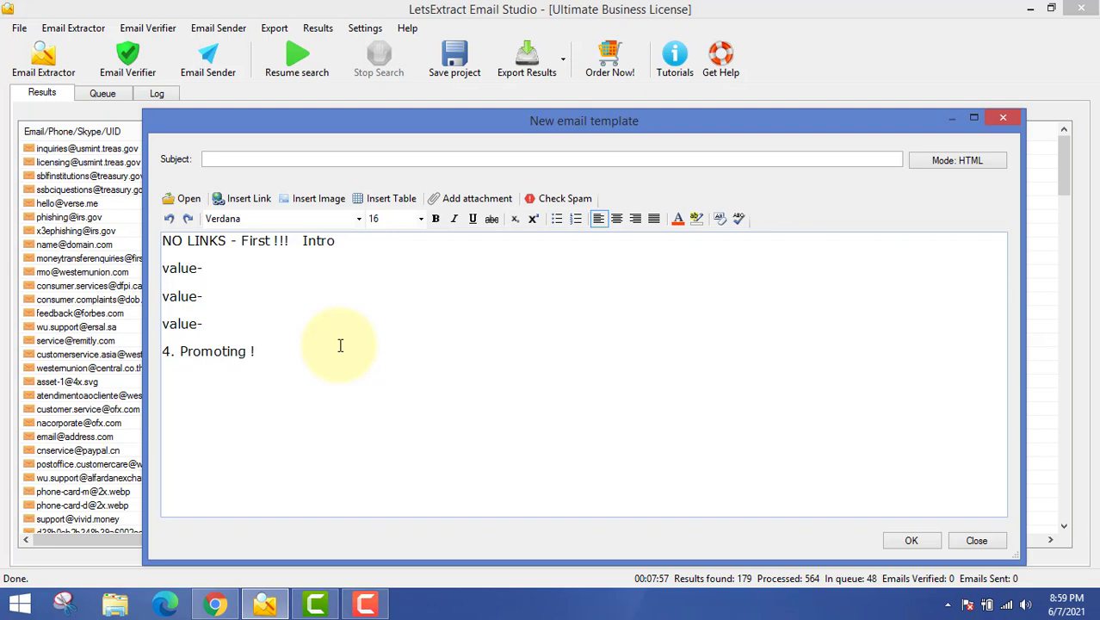
left_click_drag(161, 270, 235, 319)
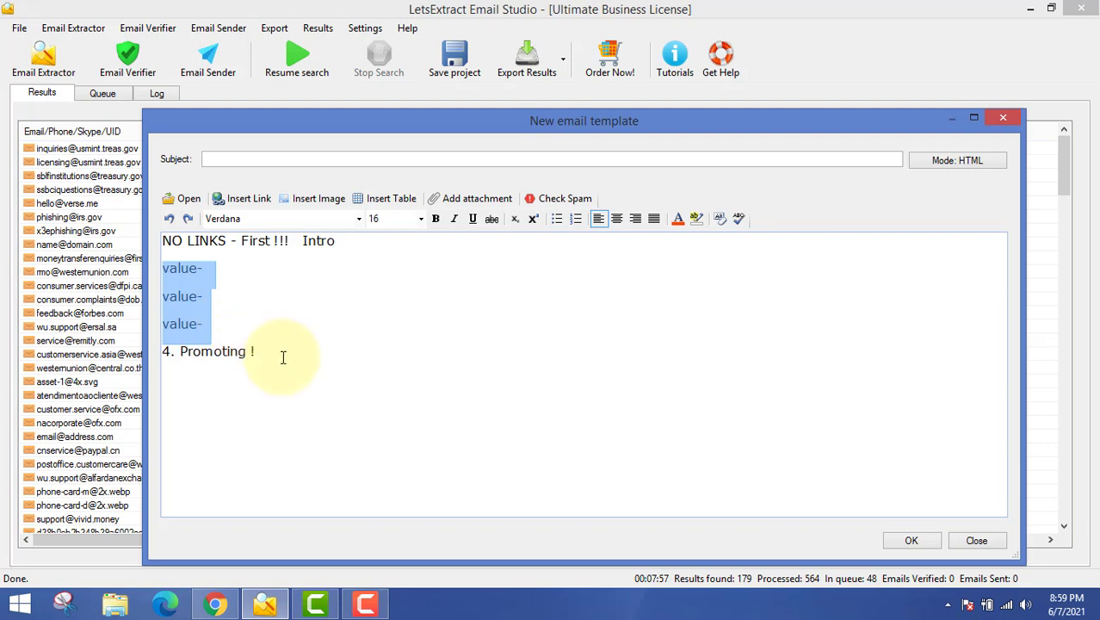
left_click_drag(292, 365, 165, 250)
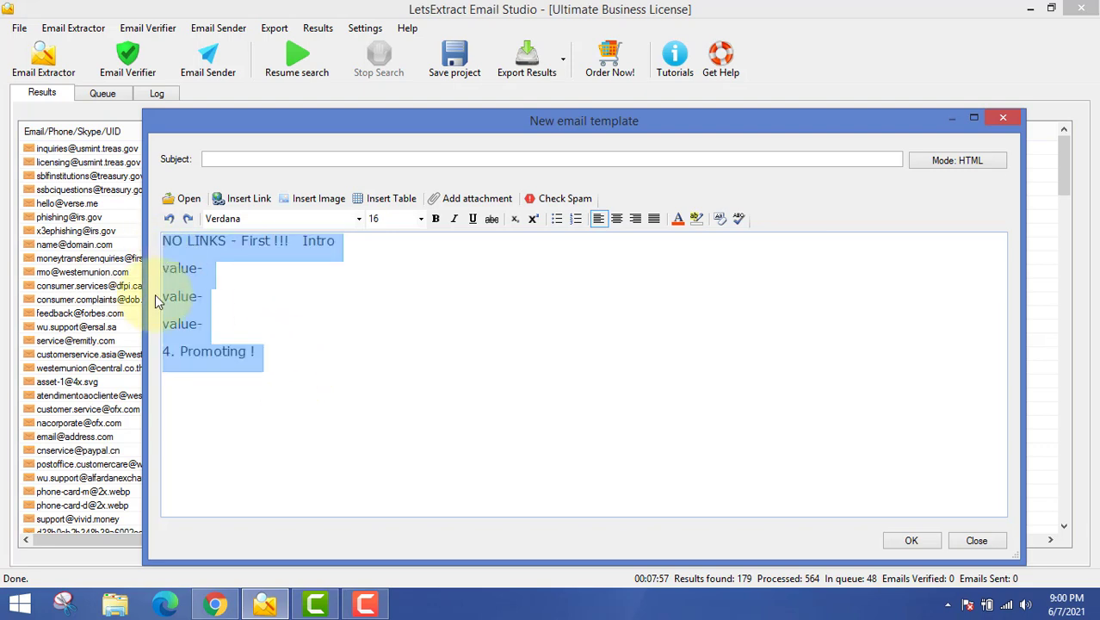
left_click(335, 370)
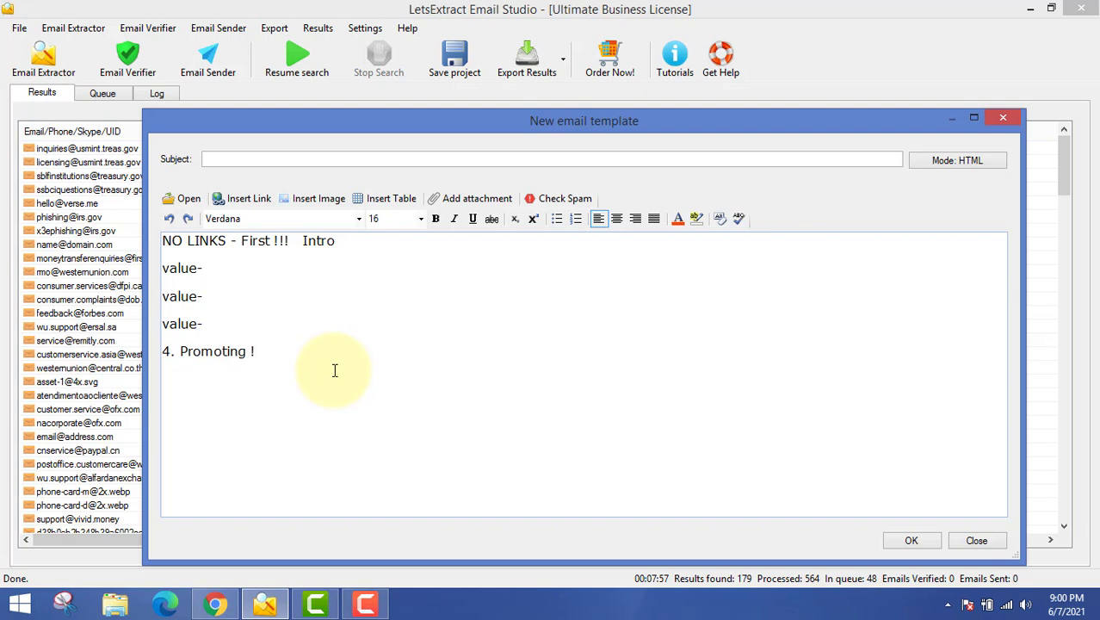
key("Return")
type("200 done for you emails")
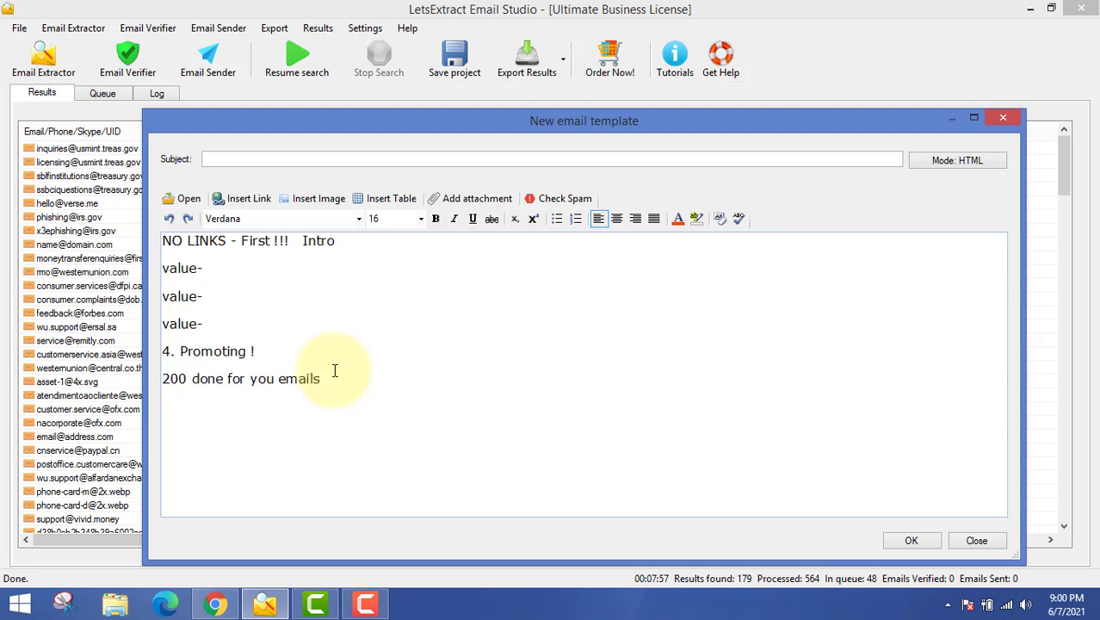
type(" in MMO niche")
left_click_drag(420, 379, 153, 393)
left_click(277, 402)
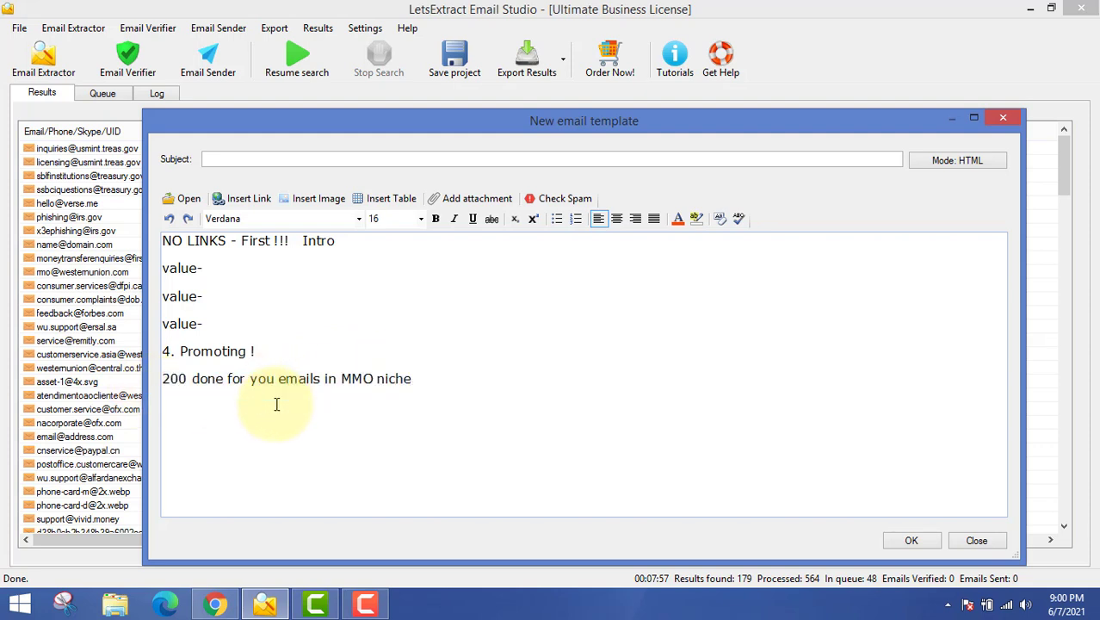
left_click(162, 378)
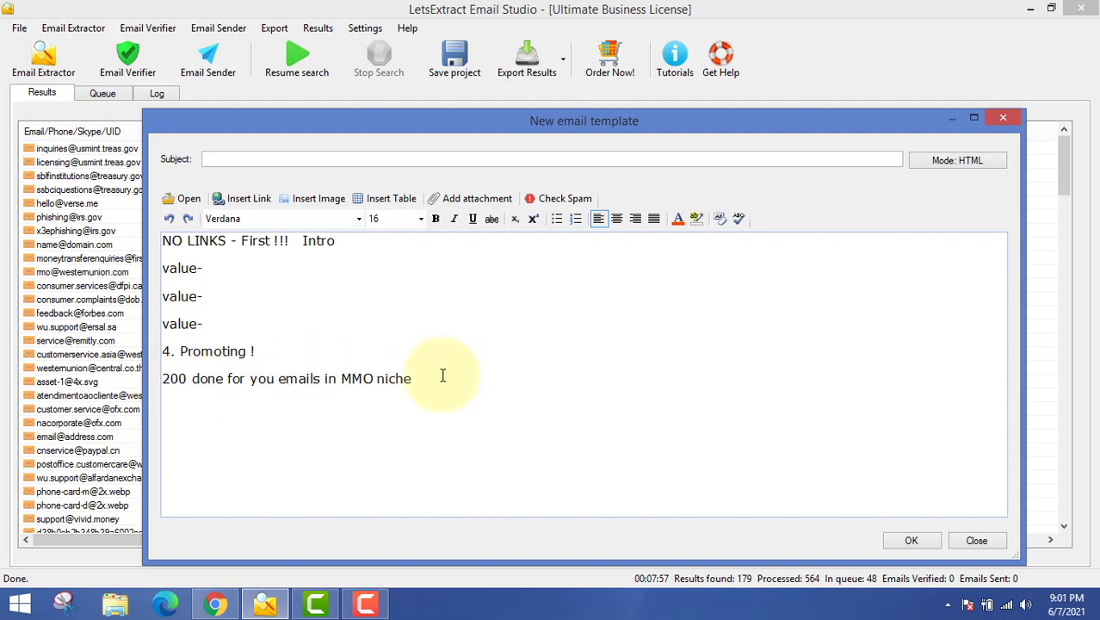
double_click(167, 379)
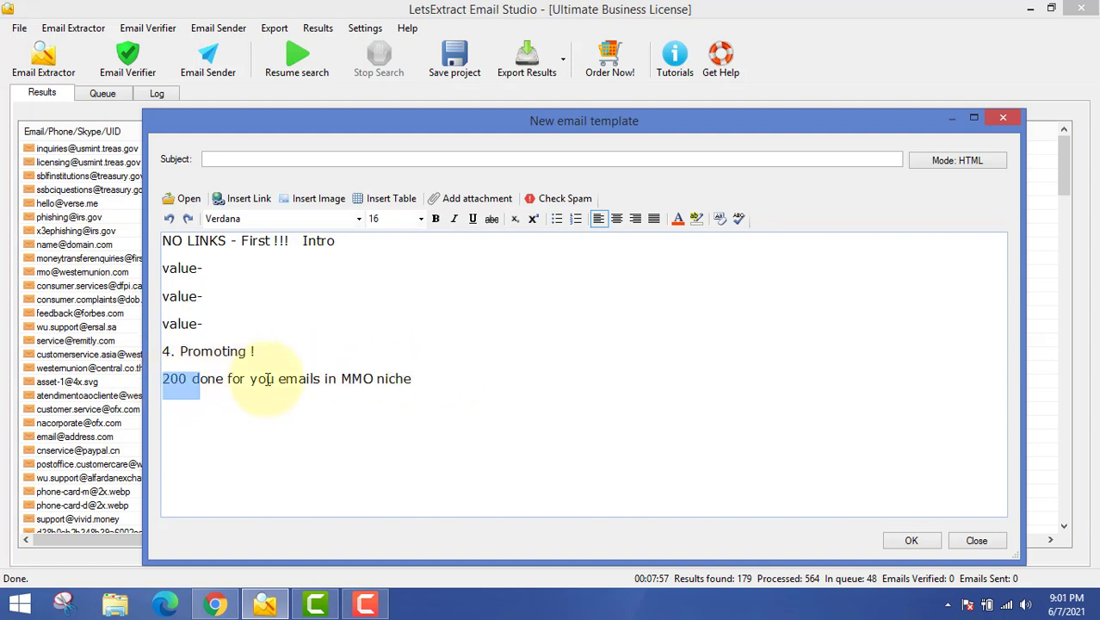
key("Left")
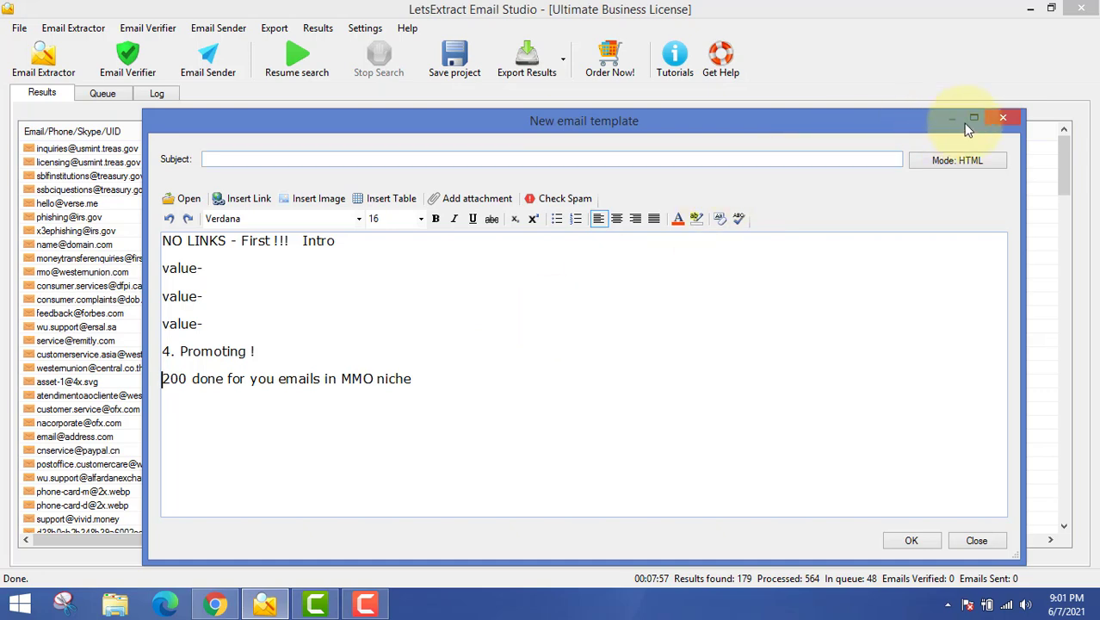
Close the new email template without saving it and exit the Email Sender dialog to the extracted results
left_click(984, 113)
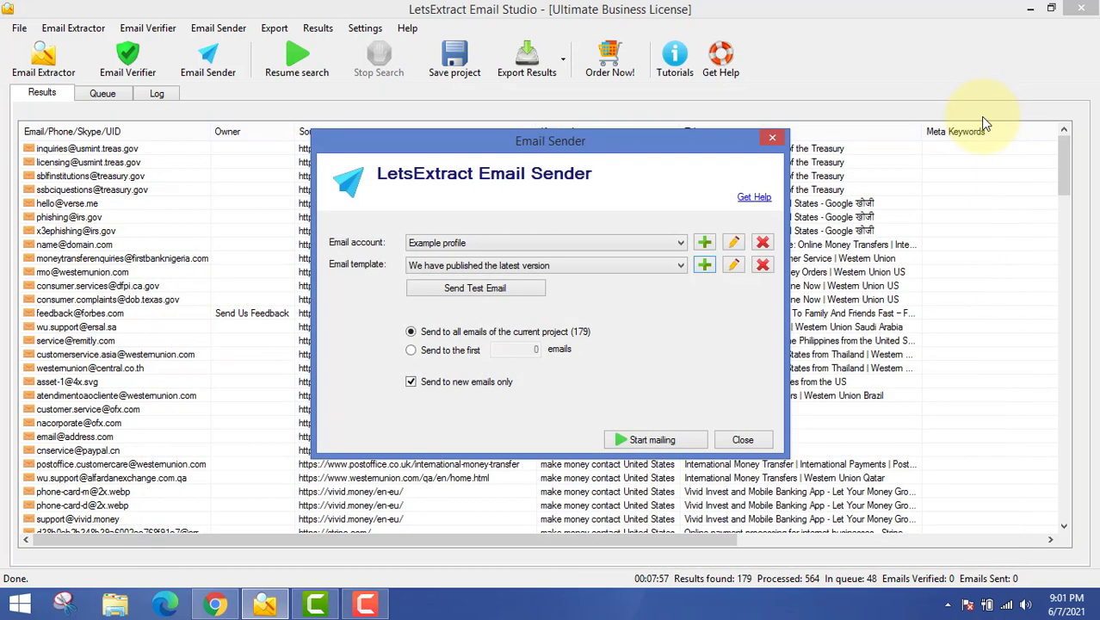
left_click(773, 137)
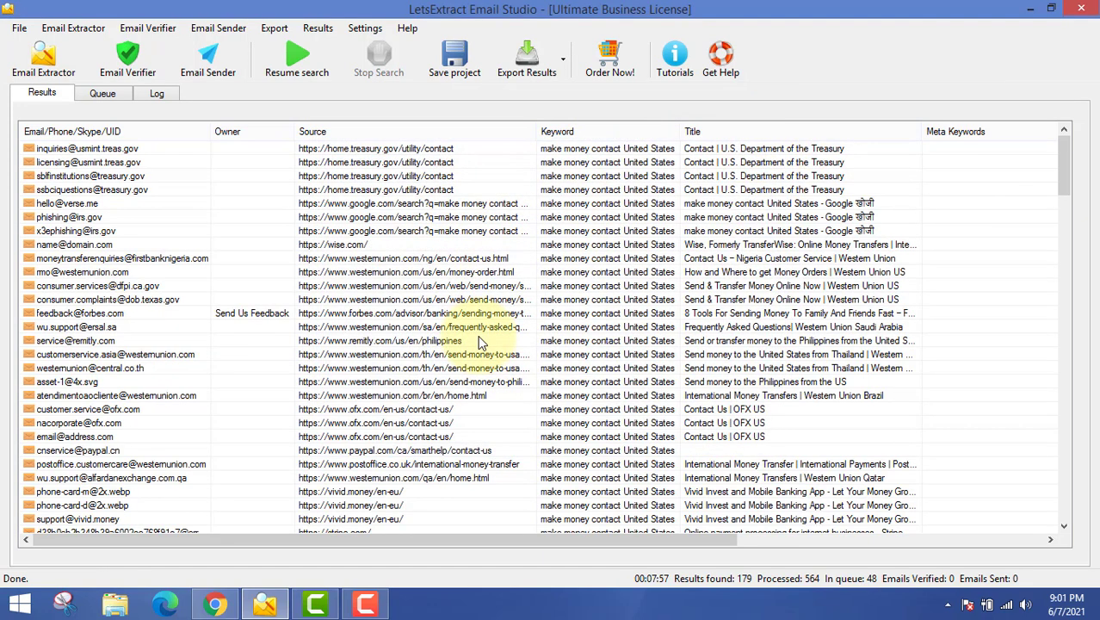
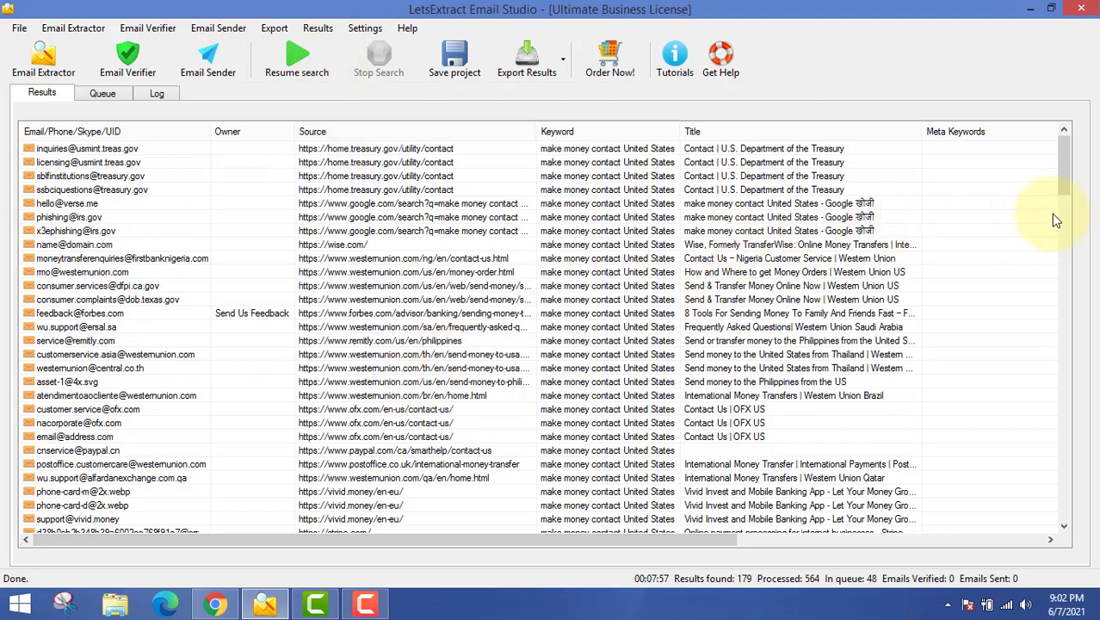
mouse_move(1061, 153)
left_mouse_down()
mouse_move(1060, 466)
mouse_move(1064, 152)
left_mouse_up()
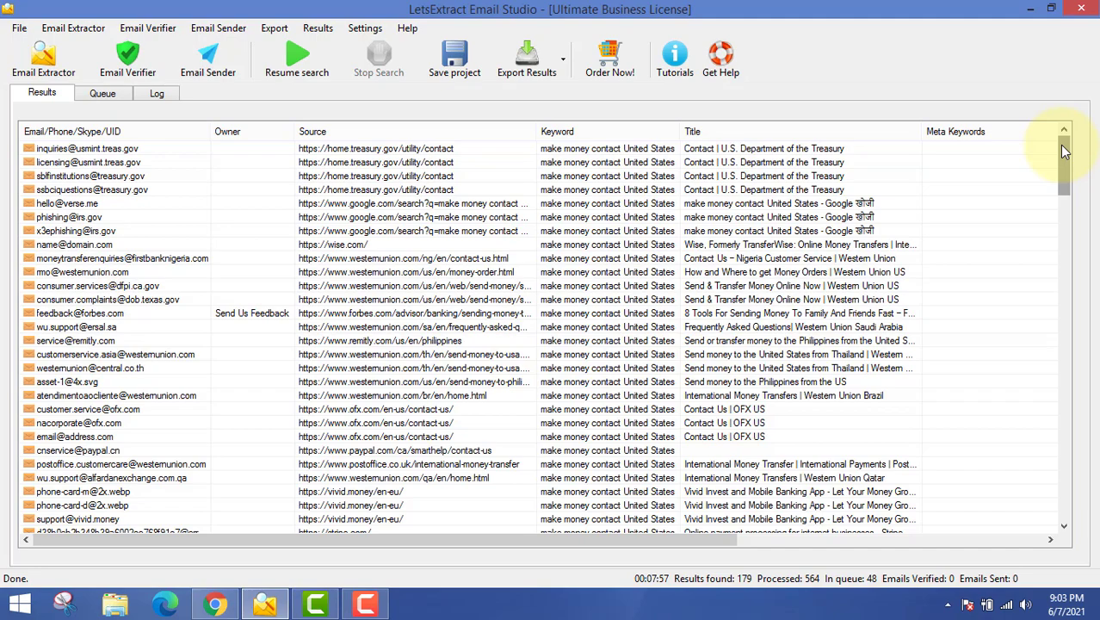
mouse_move(1063, 151)
left_mouse_down()
mouse_move(1060, 443)
mouse_move(1050, 172)
mouse_move(1060, 152)
left_mouse_up()
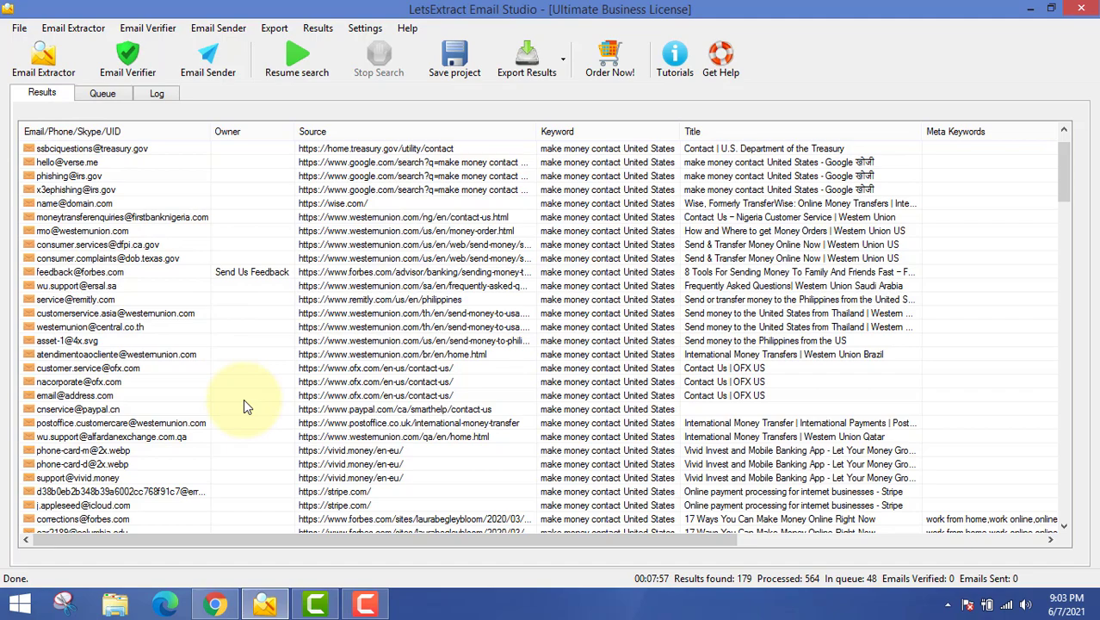
Switch to Chrome, review the E-Mail-Marketing offers down to EmailSuite By Listvio, and return to the extracted results in LetsExtract Email Studio
left_click(258, 602)
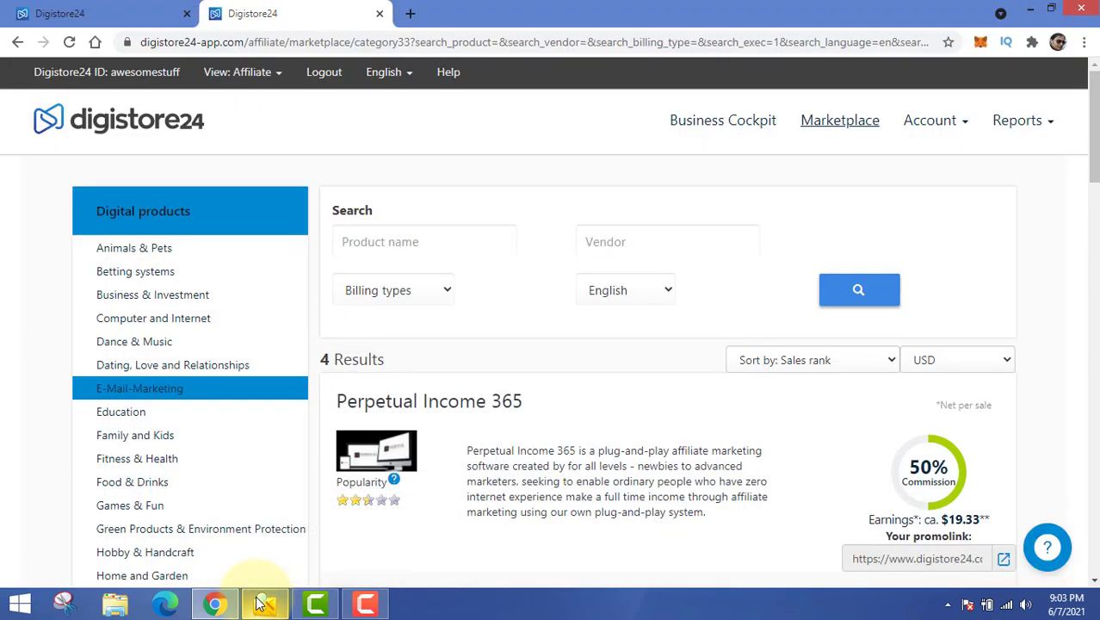
left_click_drag(1091, 138, 1090, 79)
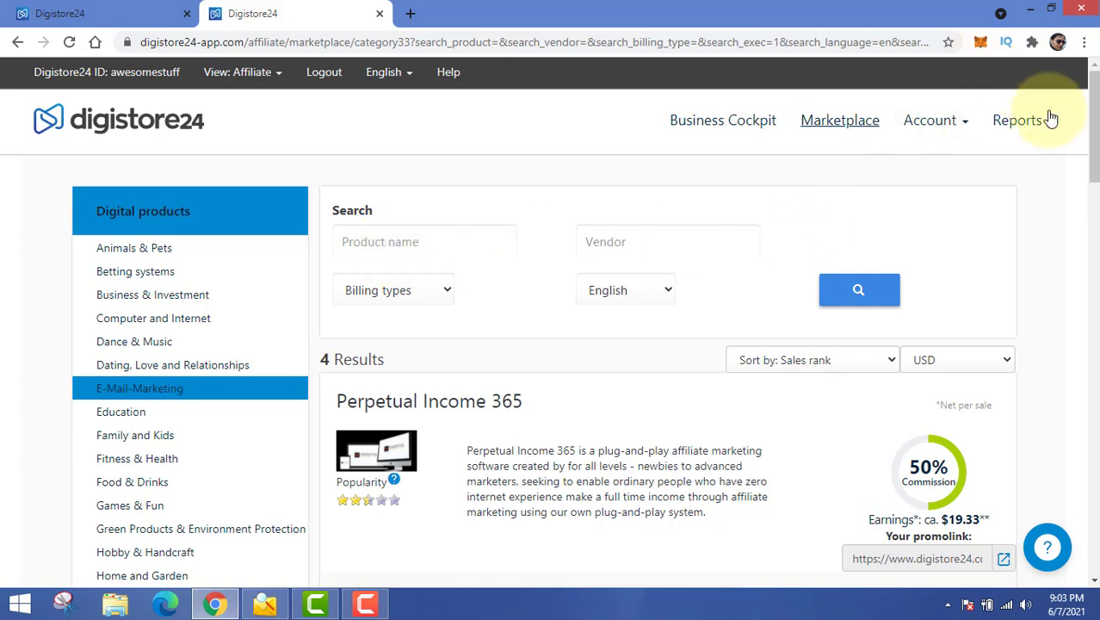
mouse_move(1089, 111)
left_mouse_down()
mouse_move(1058, 418)
mouse_move(1087, 94)
left_mouse_up()
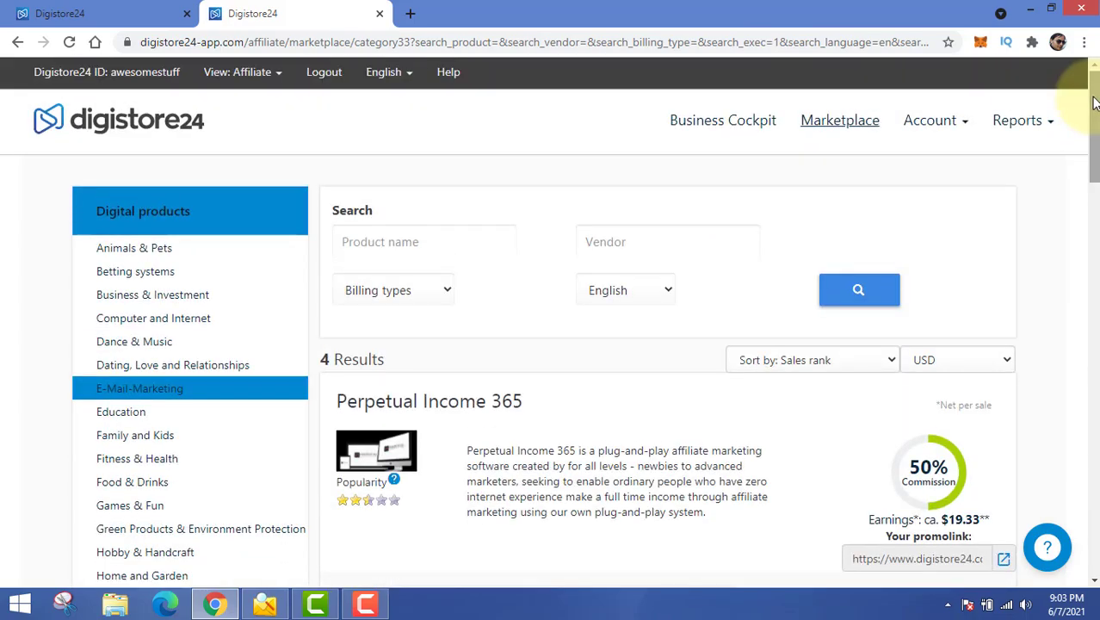
scroll(30, 427, "down", 14)
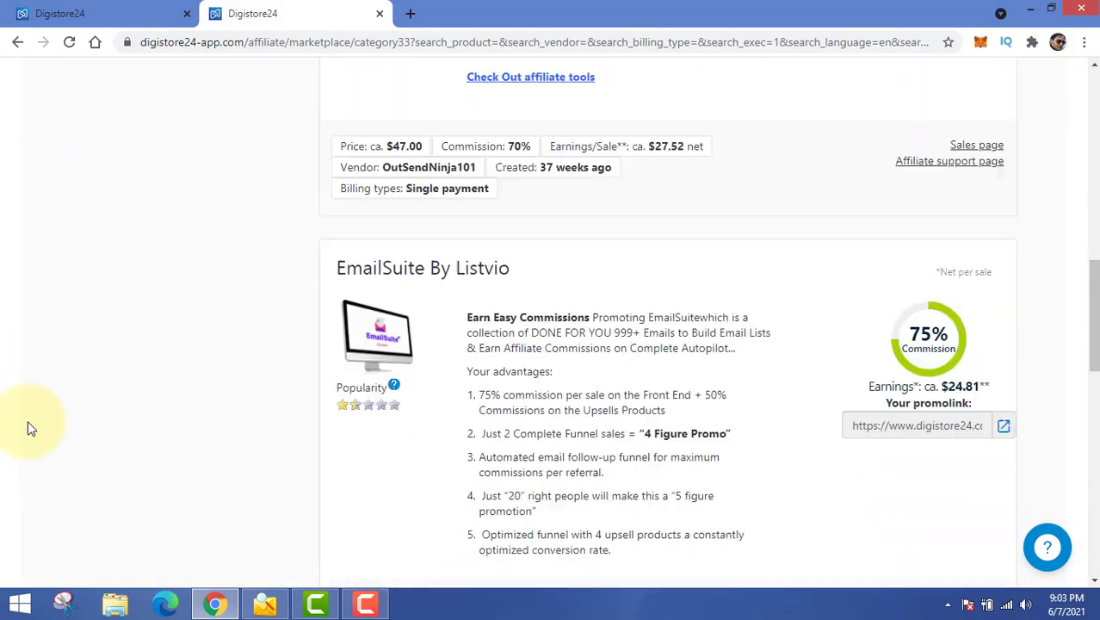
left_click_drag(1095, 399, 1091, 123)
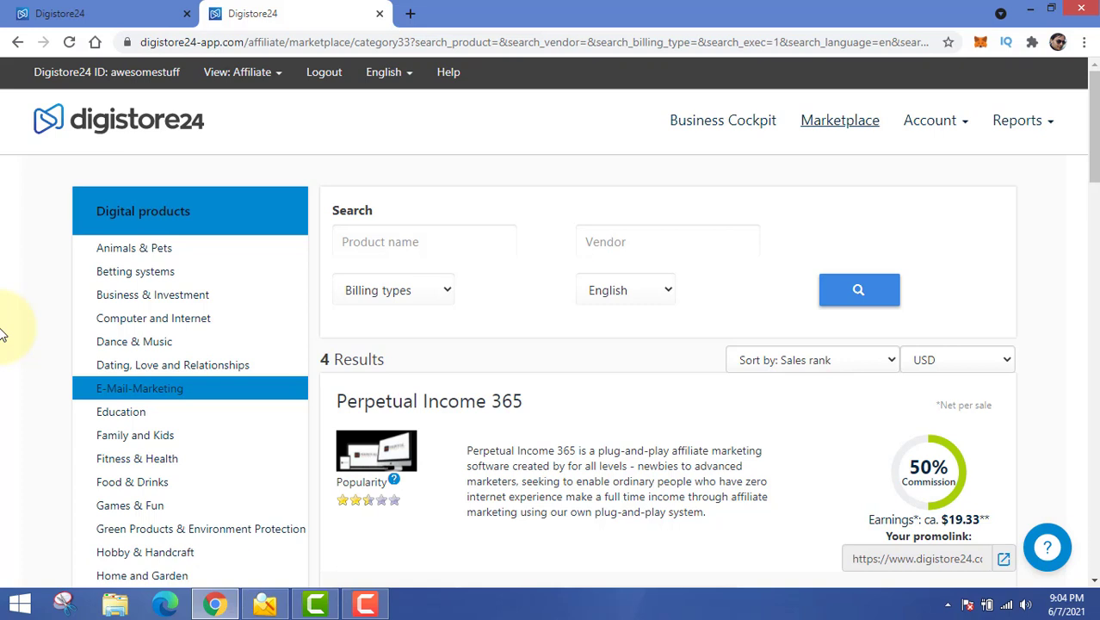
left_click(274, 602)
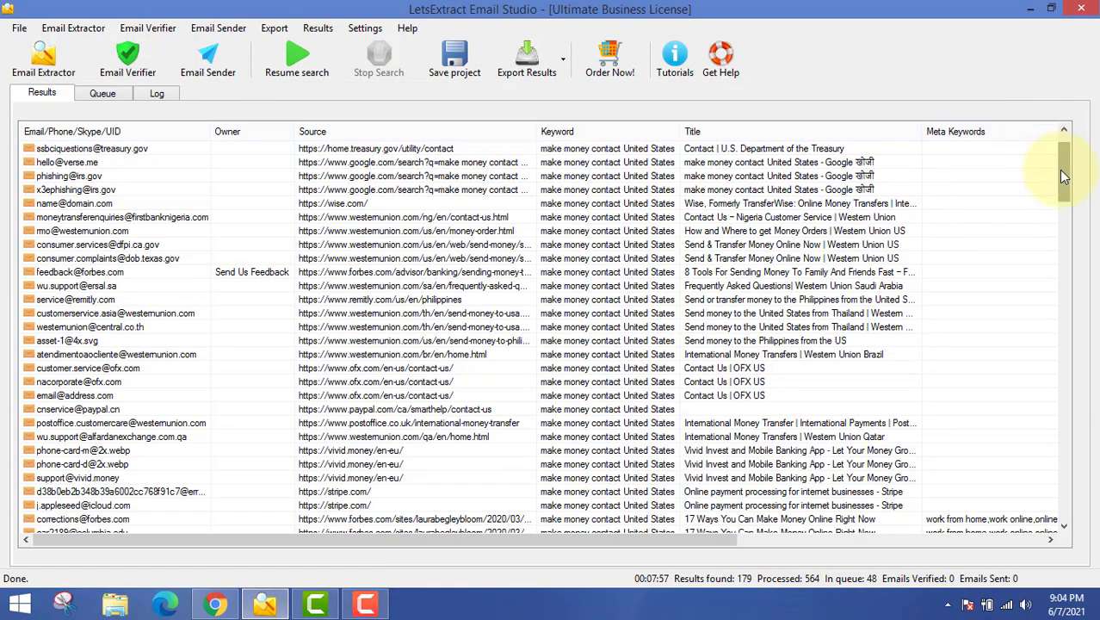
mouse_move(1063, 163)
left_mouse_down()
mouse_move(1052, 486)
mouse_move(1055, 146)
left_mouse_up()
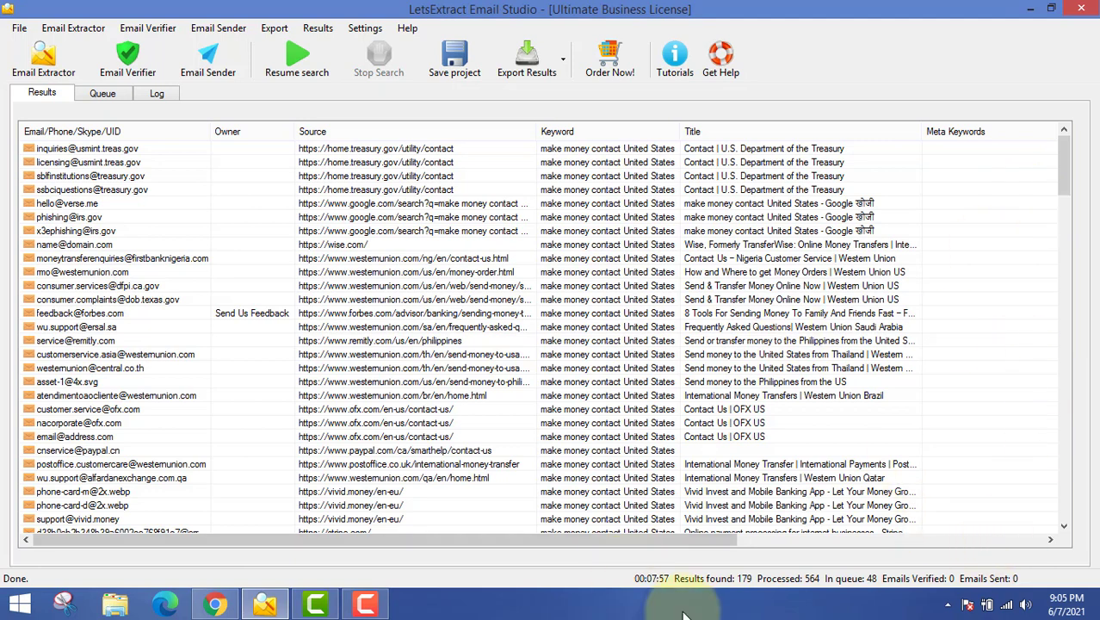
left_click(362, 606)
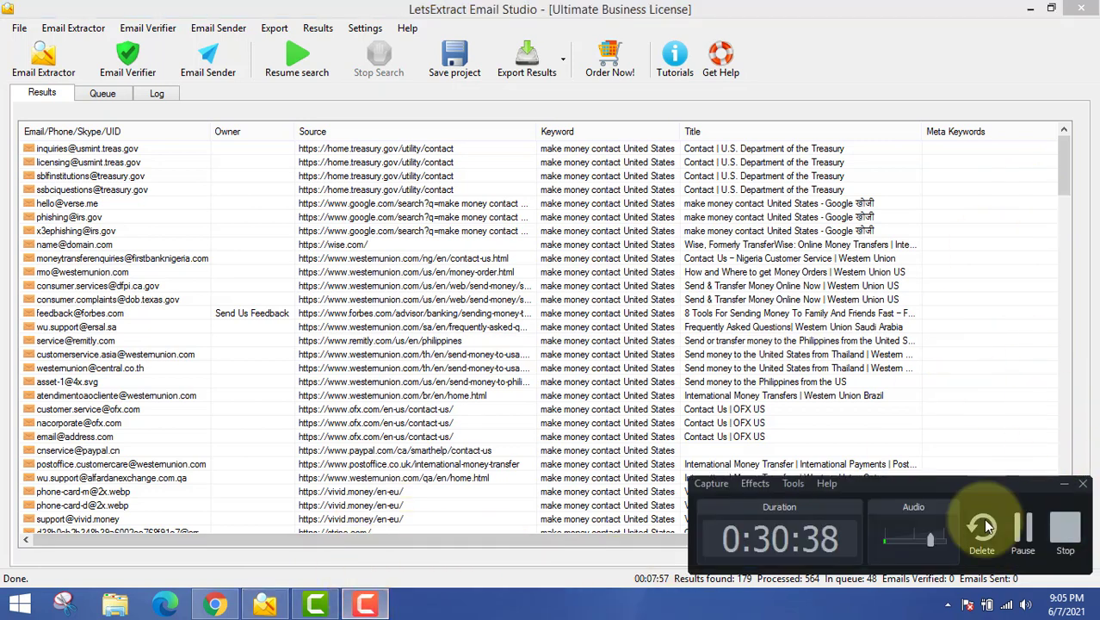
left_click(1069, 535)
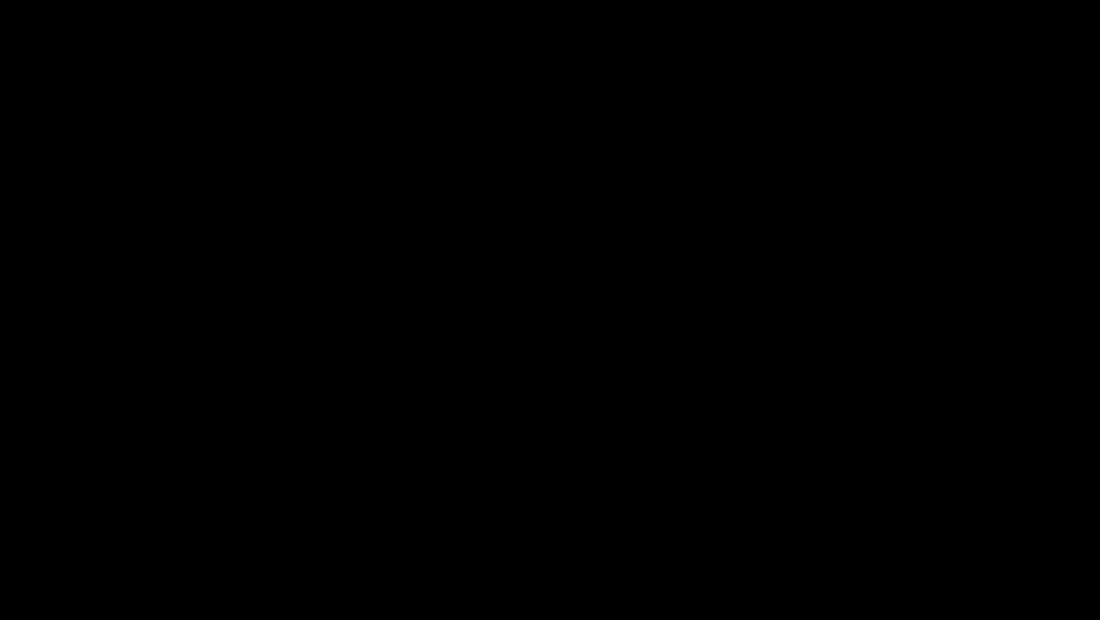